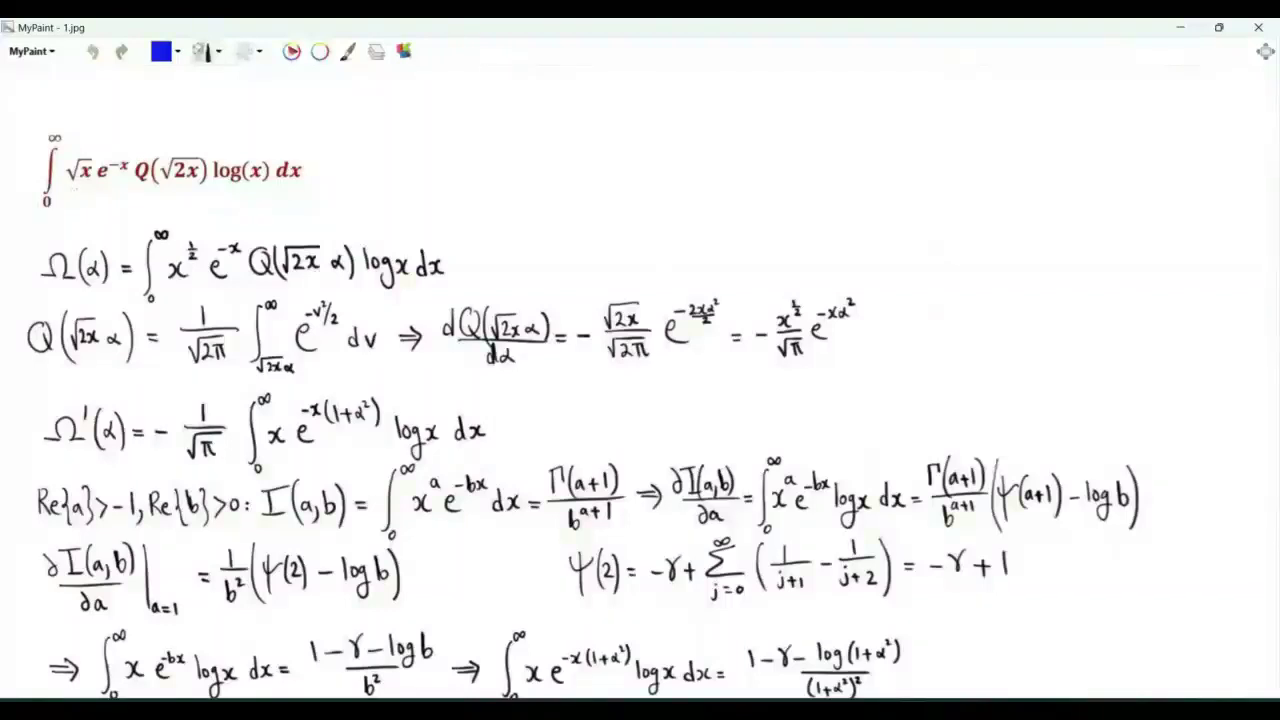
- Underline the factors of the printed integrand and write Q(y) = 1/√(2π) to its right with the drawing pen
drag(73, 192, 191, 190)
key(ctrl+z)
mouse_move(493, 124)
mouse_down()
mouse_move(482, 167)
mouse_move(496, 128)
mouse_up()
drag(514, 133, 512, 170)
drag(518, 144, 516, 172)
drag(530, 135, 532, 168)
drag(597, 124, 598, 146)
mouse_move(580, 152)
mouse_down()
mouse_move(630, 150)
mouse_move(633, 163)
mouse_up()
- Add the integral from y to ∞ of e^(−v²/2) dv to the Q(y) definition and circle its argument y
drag(662, 112, 652, 204)
mouse_move(759, 150)
mouse_down()
mouse_move(761, 166)
mouse_move(781, 149)
mouse_up()
mouse_move(527, 140)
mouse_down()
mouse_move(540, 152)
mouse_move(525, 139)
mouse_up()
drag(659, 207, 662, 240)
drag(668, 106, 678, 104)
mouse_move(681, 166)
mouse_down()
mouse_move(687, 157)
mouse_move(697, 178)
mouse_up()
drag(685, 138, 706, 123)
drag(707, 119, 716, 129)
mouse_move(718, 117)
mouse_down()
mouse_move(706, 147)
mouse_move(728, 148)
mouse_up()
- Sketch Q(y) on y axes as a curve falling from 1 through 1/2 at the vertical axis towards zero
drag(974, 108, 980, 252)
drag(818, 192, 1194, 204)
mouse_move(1204, 194)
mouse_down()
mouse_move(1206, 232)
mouse_move(1194, 212)
mouse_up()
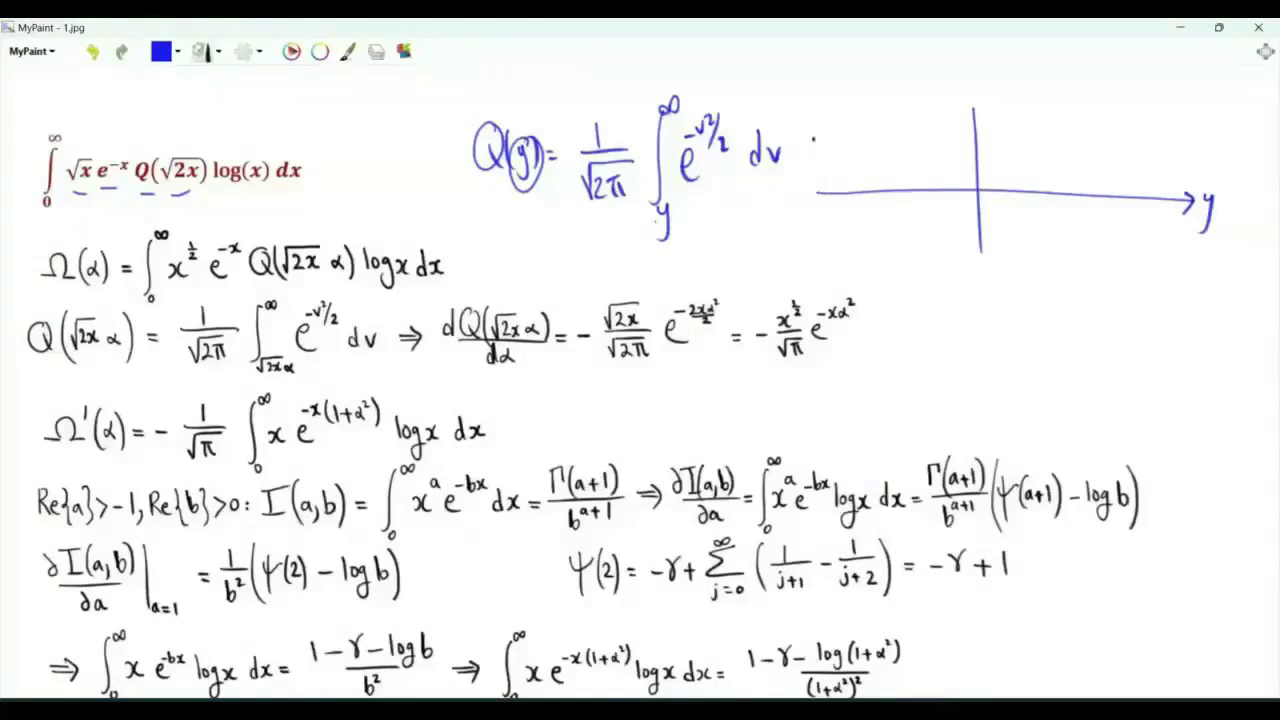
drag(799, 132, 800, 151)
drag(815, 138, 990, 162)
mouse_move(1000, 150)
mouse_down()
mouse_move(1040, 180)
mouse_move(1170, 193)
mouse_up()
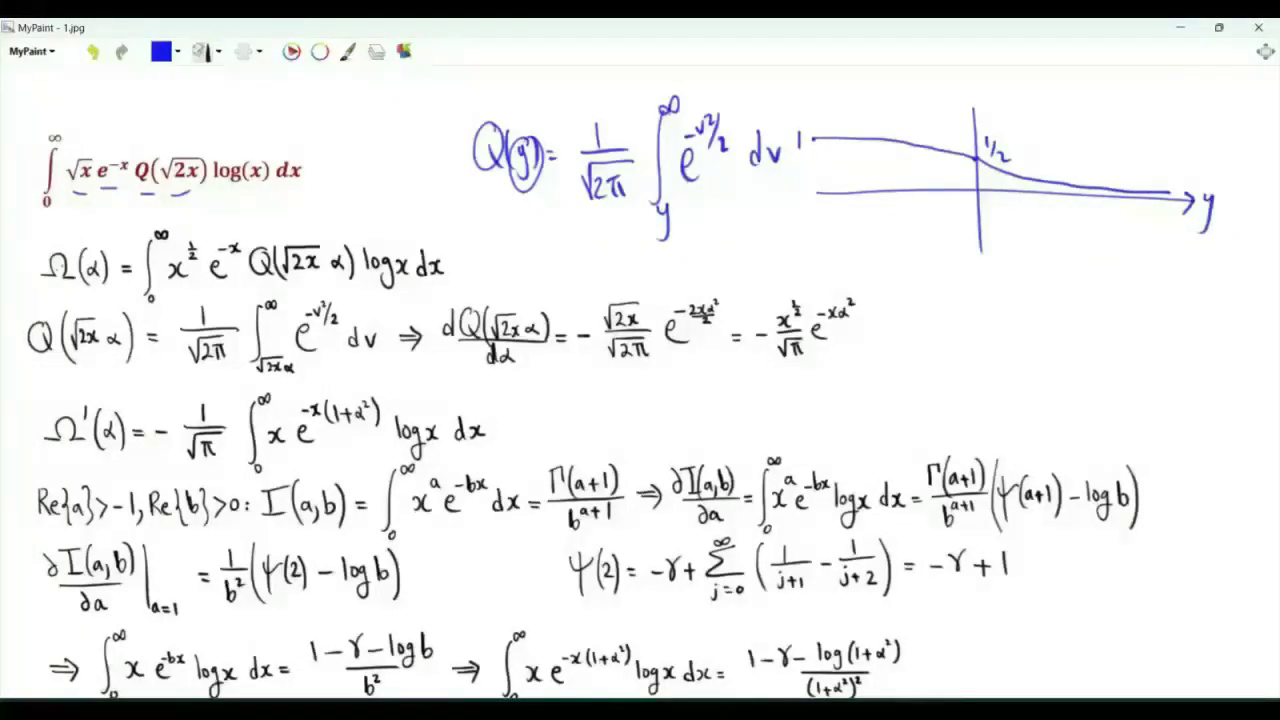
- Underline the whole printed integrand and point an arrow labelled [0,1] at the α in the Ω(α) integral
drag(81, 210, 309, 195)
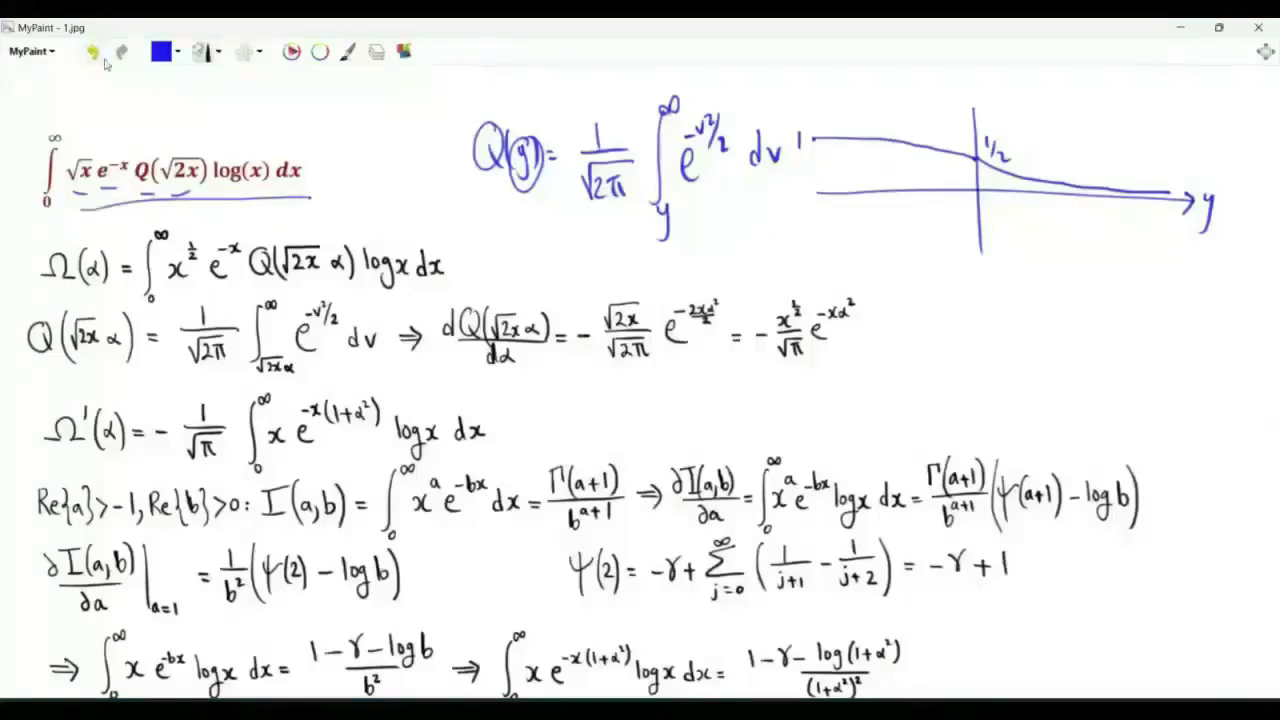
click(96, 53)
mouse_move(70, 216)
mouse_down()
mouse_move(300, 193)
mouse_move(336, 248)
mouse_up()
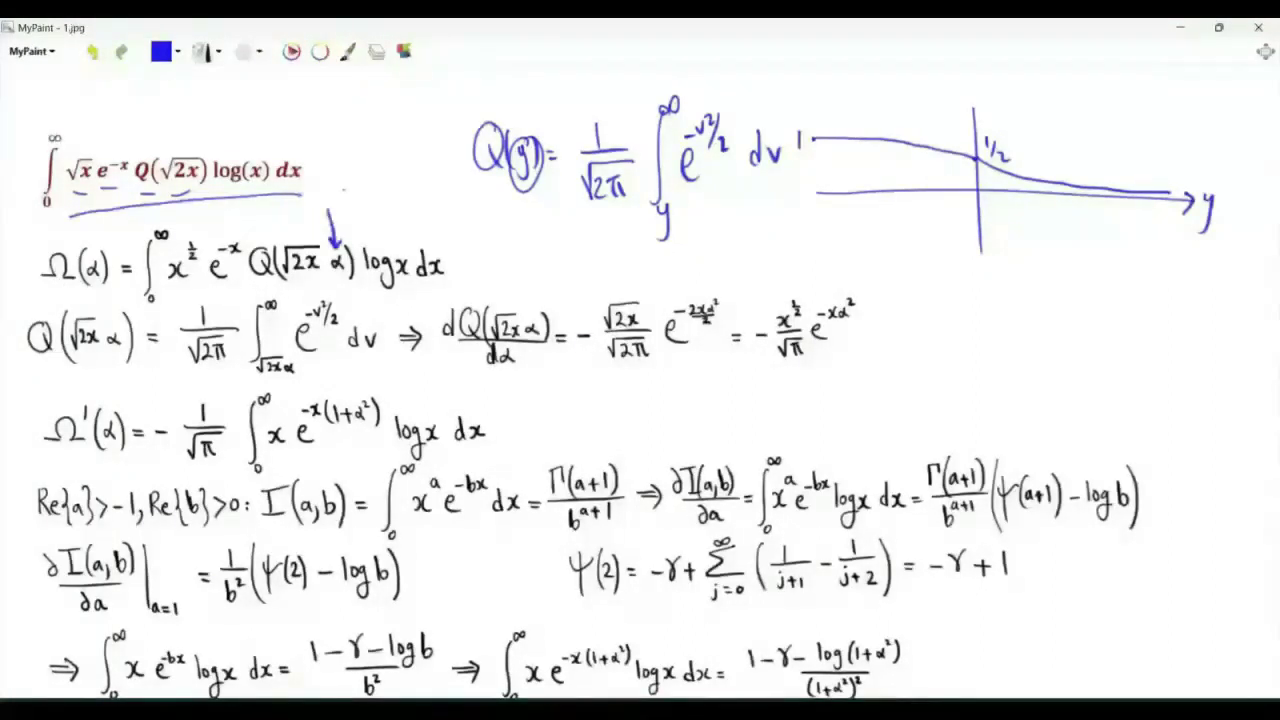
drag(369, 185, 368, 205)
drag(373, 183, 376, 206)
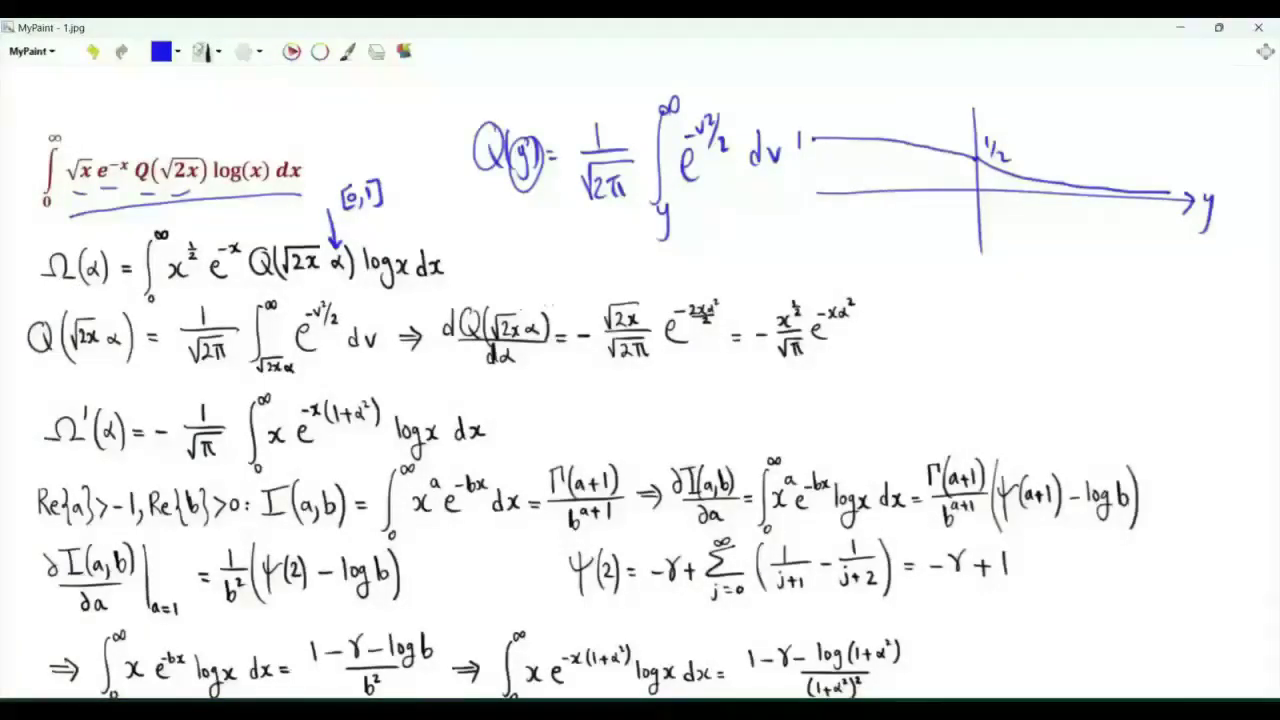
- Underline the handwritten Q(y) definition and Q(√(2x) α) in both the Ω(α) line and the line below it
mouse_move(521, 233)
mouse_down()
mouse_move(566, 247)
mouse_move(763, 222)
mouse_up()
drag(252, 284, 350, 285)
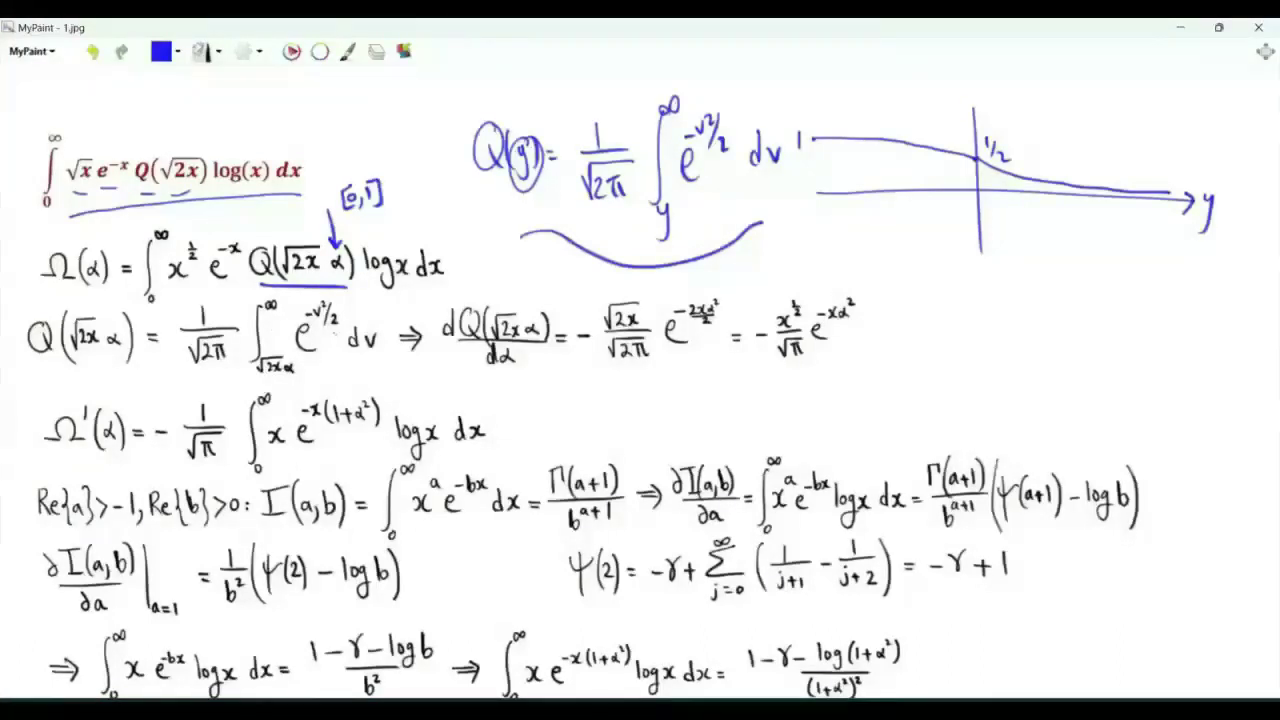
drag(34, 364, 122, 372)
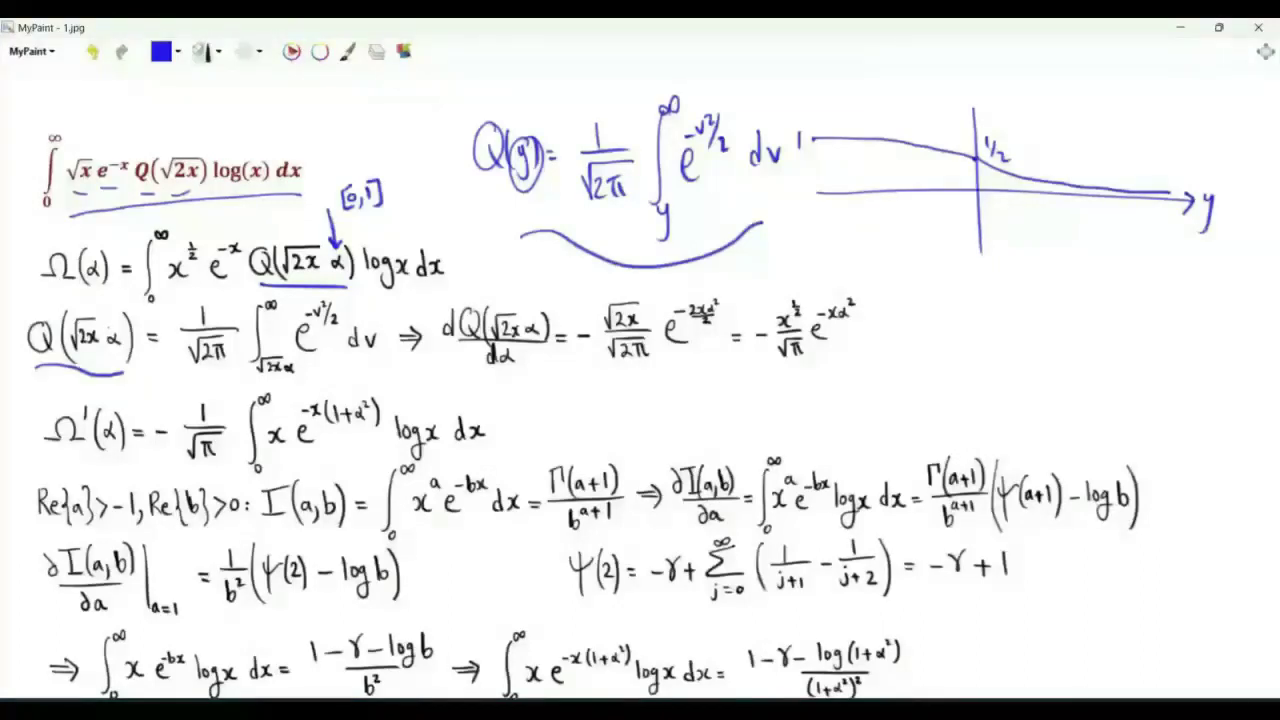
- In the Q(√(2x) α) formula, circle the lower limit, √(2π) and v of dv, and point an arrow at the exponent −v²/2
mouse_move(298, 354)
mouse_down()
mouse_move(266, 350)
mouse_move(250, 370)
mouse_move(298, 362)
mouse_up()
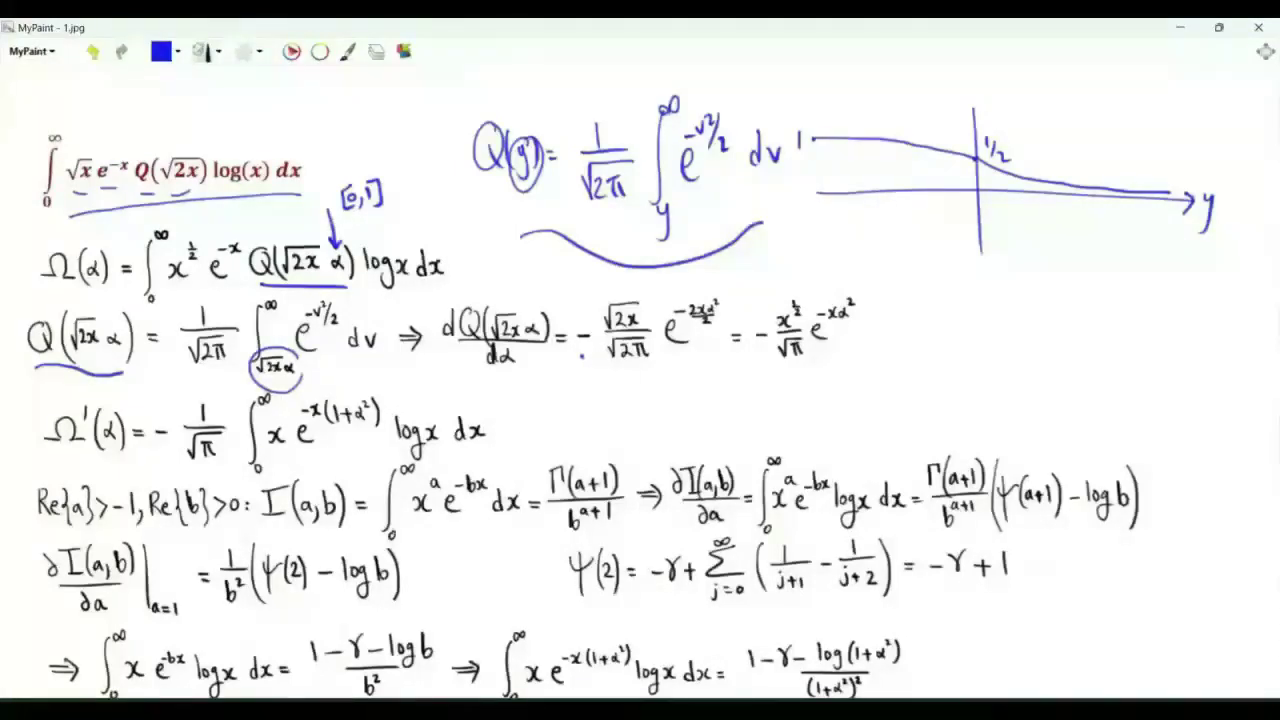
mouse_move(224, 334)
mouse_down()
mouse_move(228, 352)
mouse_move(212, 330)
mouse_up()
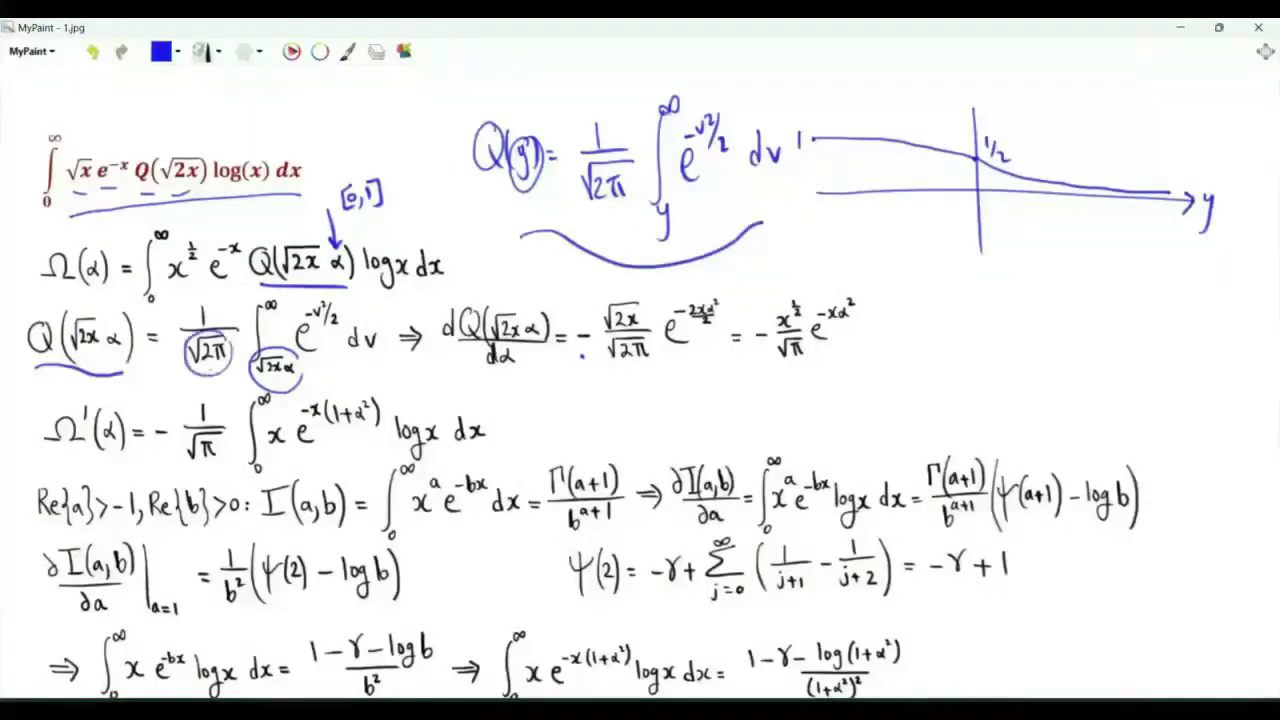
drag(341, 384, 332, 338)
mouse_move(324, 352)
mouse_down()
mouse_move(362, 350)
mouse_move(372, 324)
mouse_up()
mouse_move(286, 350)
mouse_down()
mouse_move(262, 388)
mouse_move(298, 358)
mouse_up()
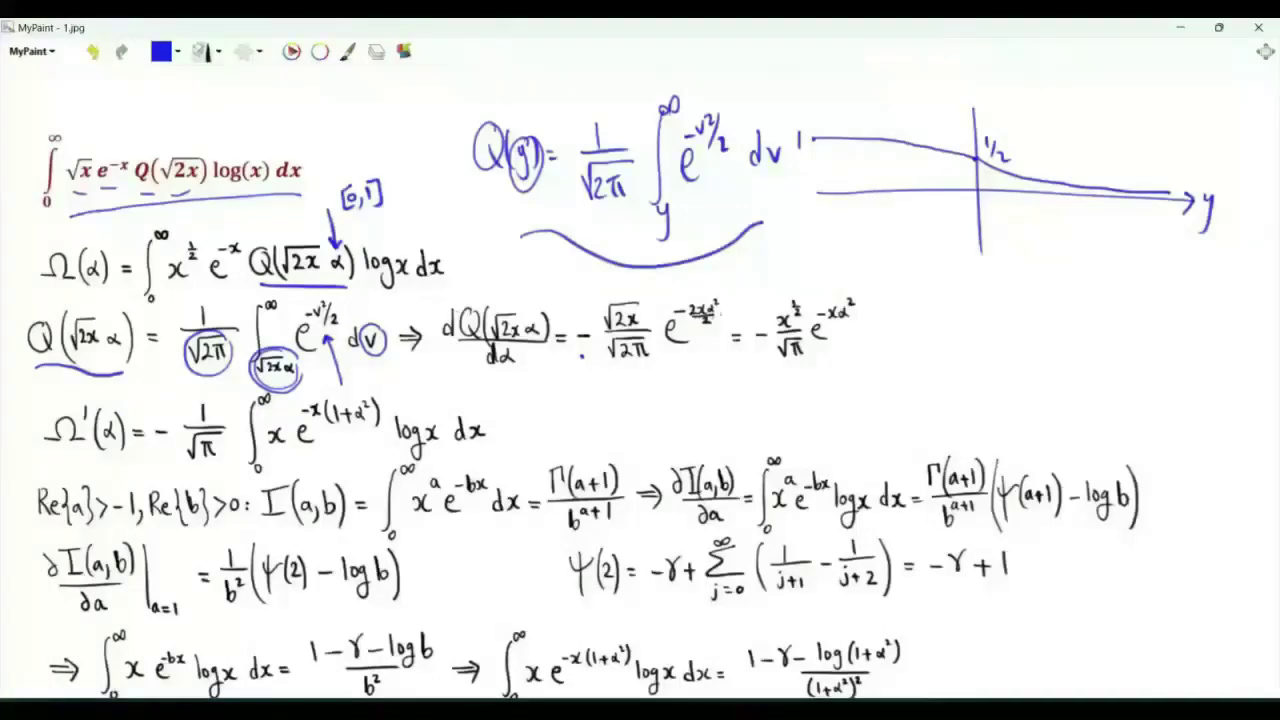
- Strike out the cancelling 2s in the exponent and square-root fraction, and mark dQ/dα with a curve underneath
drag(697, 299, 686, 322)
drag(711, 316, 697, 337)
drag(625, 310, 609, 338)
drag(625, 349, 611, 374)
mouse_move(446, 350)
mouse_down()
mouse_move(474, 374)
mouse_move(538, 364)
mouse_up()
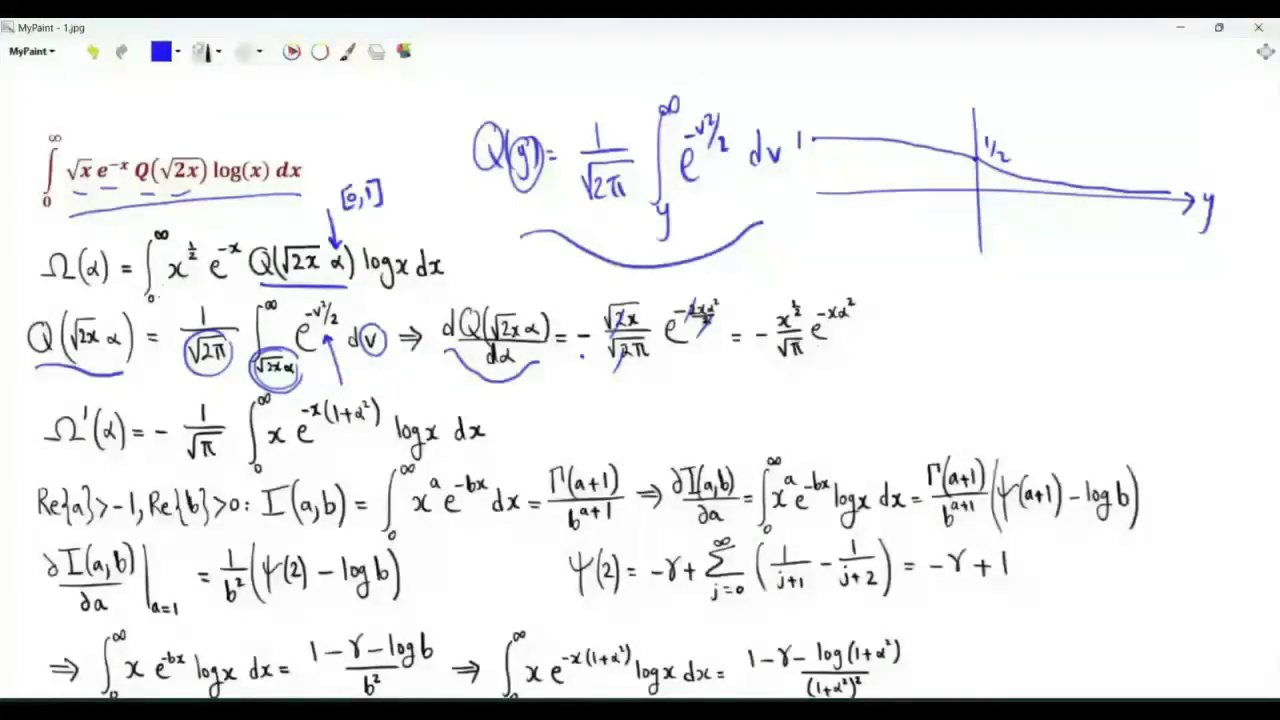
- Circle Ω(α), x^(1/2) and e^(−x) in its integral, x^(1/2) and e^(−xα²) in the derivative, and x in Ω′(α)
mouse_move(78, 238)
mouse_down()
mouse_move(56, 241)
mouse_move(86, 298)
mouse_move(84, 233)
mouse_up()
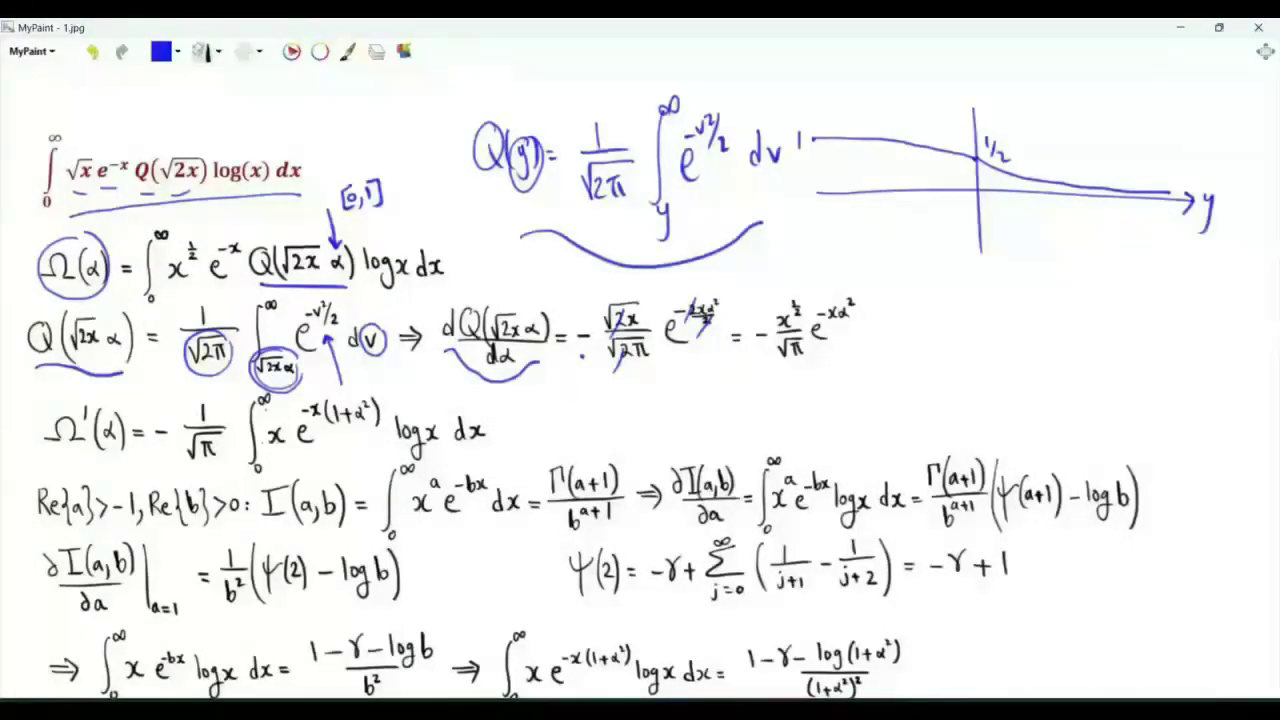
drag(200, 234, 204, 238)
mouse_move(794, 294)
mouse_down()
mouse_move(772, 334)
mouse_move(788, 292)
mouse_up()
mouse_move(288, 420)
mouse_down()
mouse_move(256, 428)
mouse_move(288, 458)
mouse_up()
mouse_move(232, 234)
mouse_down()
mouse_move(208, 248)
mouse_move(250, 244)
mouse_move(220, 234)
mouse_up()
mouse_move(848, 296)
mouse_down()
mouse_move(812, 322)
mouse_move(848, 348)
mouse_move(840, 294)
mouse_up()
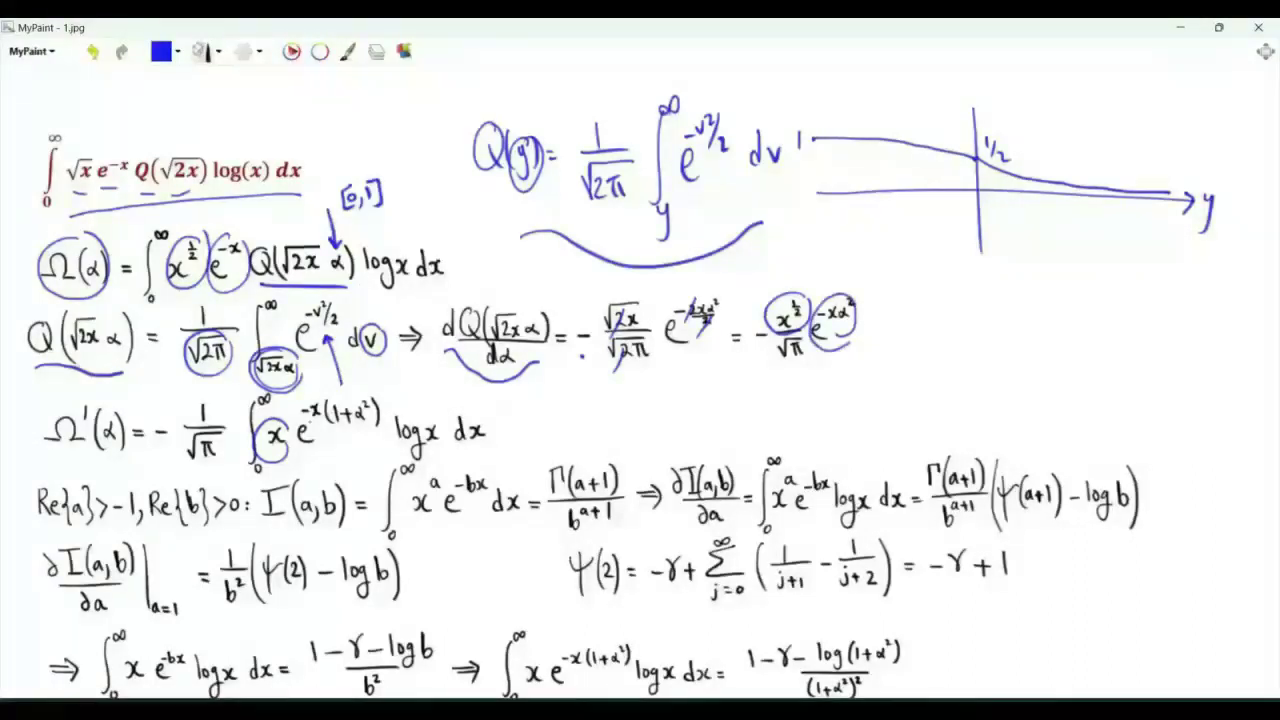
- Underline 1+α² in the exponent of Ω′(α) and log x in both the Ω(α) and Ω′(α) integrals
drag(336, 428, 378, 426)
drag(362, 290, 414, 296)
drag(386, 446, 450, 446)
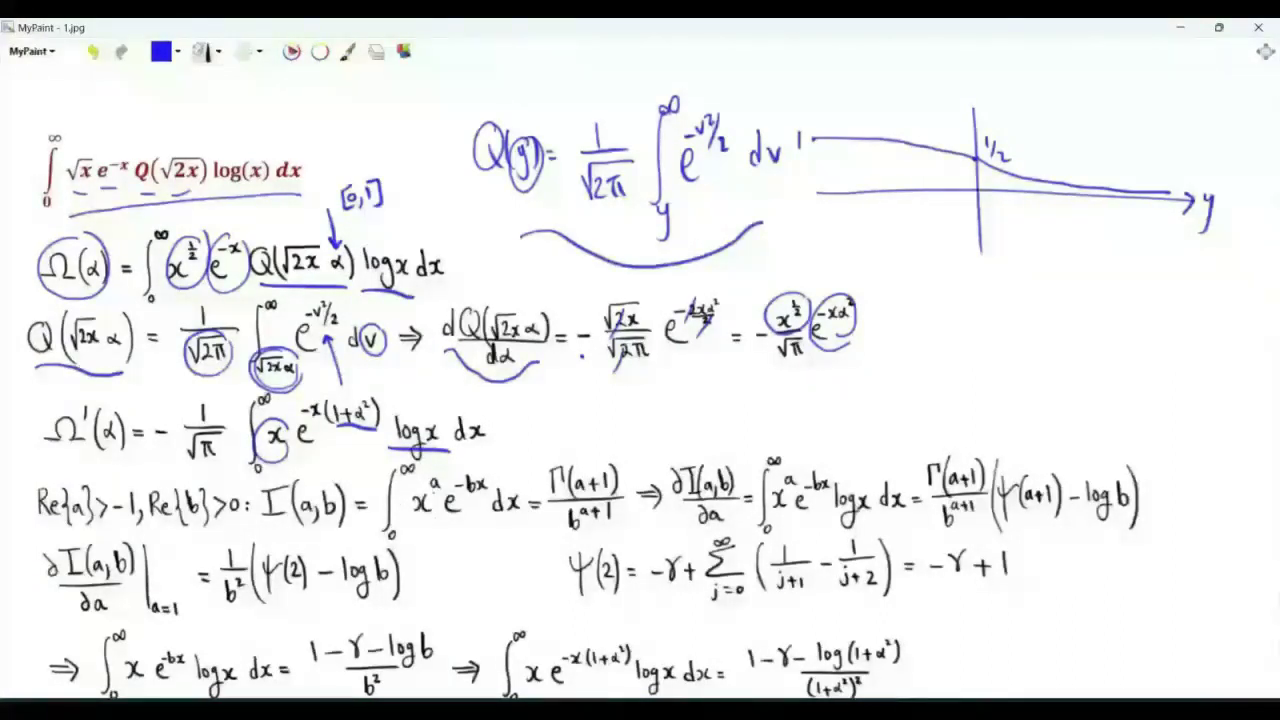
- In the I(a,b) formula, underline the integrand x^a e^(−bx) and circle Γ(a+1) and b^(a+1)
drag(423, 541, 478, 534)
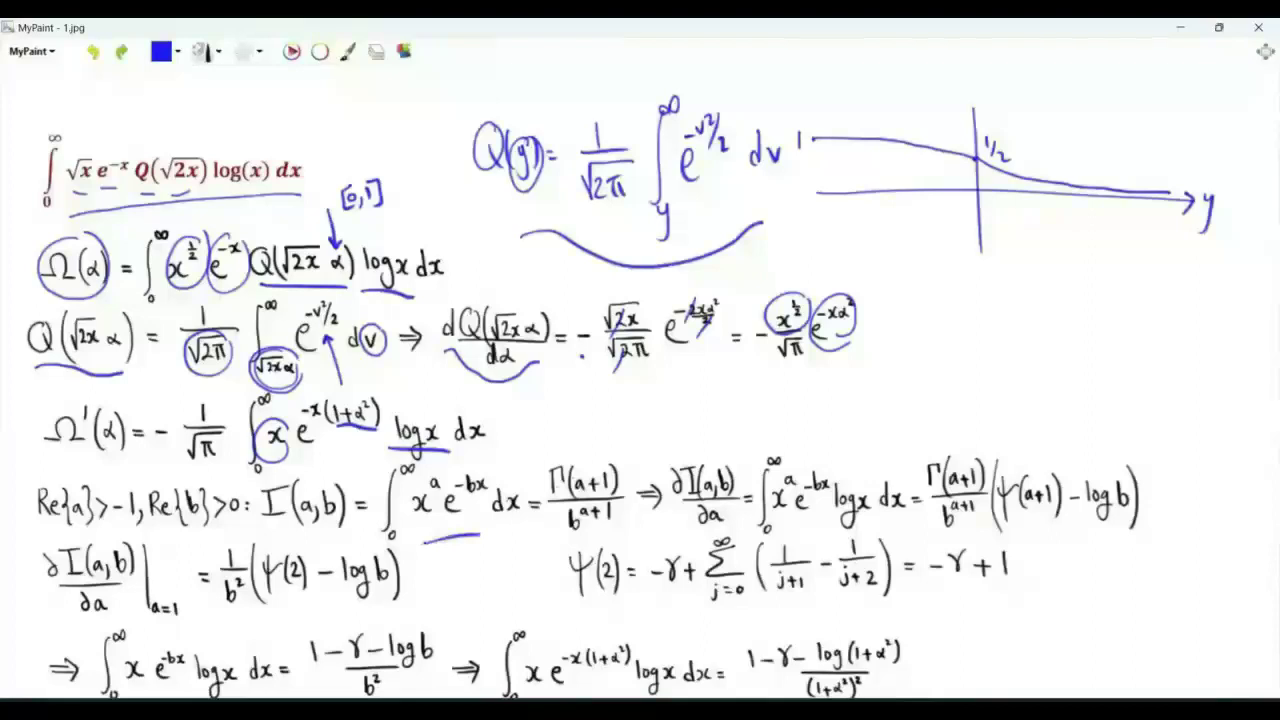
mouse_move(598, 492)
mouse_down()
mouse_move(552, 486)
mouse_move(566, 470)
mouse_up()
mouse_move(582, 537)
mouse_down()
mouse_move(608, 520)
mouse_move(556, 534)
mouse_up()
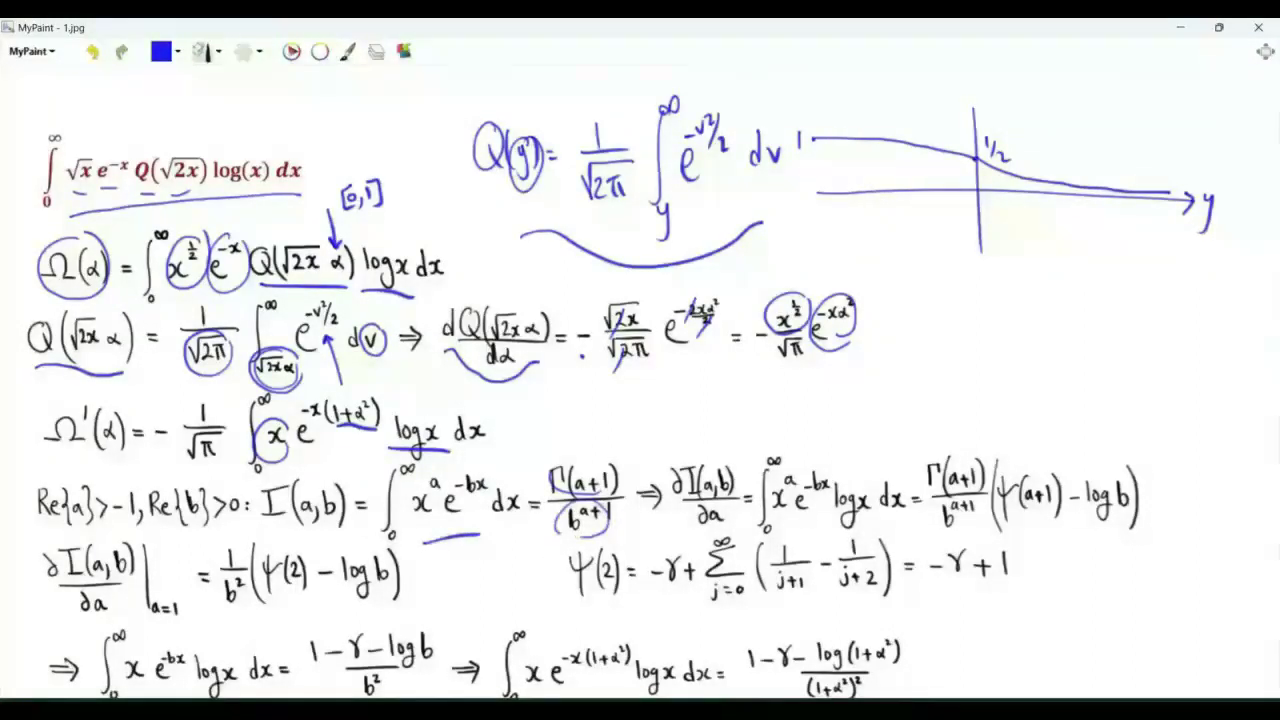
- Mark the a in I(a,b), circle x^a in its integrand, and write x^a log x below the integral
drag(304, 527, 320, 533)
drag(446, 472, 422, 468)
mouse_move(438, 558)
mouse_down()
mouse_move(450, 576)
mouse_move(472, 550)
mouse_move(483, 574)
mouse_move(495, 562)
mouse_up()
drag(503, 563, 486, 594)
mouse_move(507, 557)
mouse_down()
mouse_move(521, 574)
mouse_move(506, 575)
mouse_up()
- Circle x^a and log x in the ∂I(a,b)/∂a integral and underline its integrand
drag(790, 472, 794, 472)
mouse_move(858, 476)
mouse_down()
mouse_move(868, 520)
mouse_move(862, 478)
mouse_up()
drag(781, 536, 877, 535)
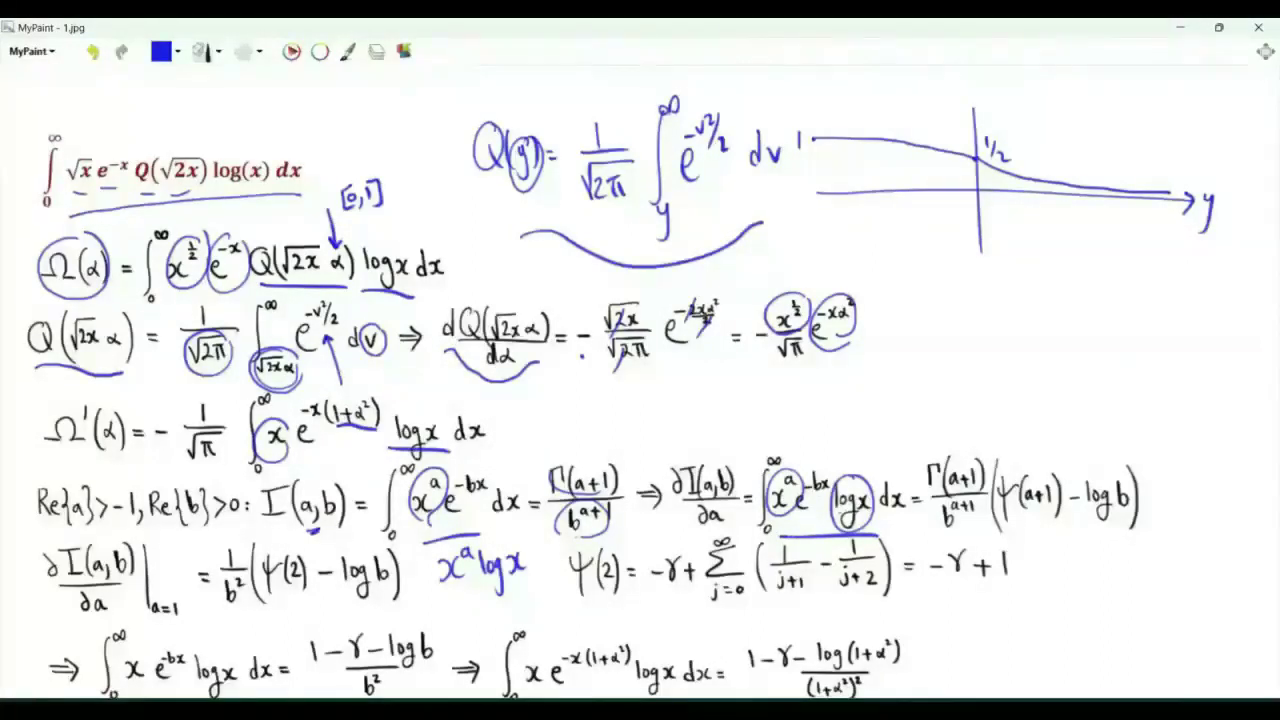
- Circle the fraction Γ(a+1)/b^(a+1) and write Γ′(a+1) b^(a+1) − above the ∂I(a,b)/∂a formula
mouse_move(600, 492)
mouse_down()
mouse_move(552, 478)
mouse_move(600, 506)
mouse_up()
mouse_move(628, 398)
mouse_down()
mouse_move(627, 422)
mouse_move(642, 394)
mouse_up()
drag(647, 385, 646, 395)
drag(659, 390, 656, 427)
drag(669, 405, 676, 418)
drag(678, 411, 690, 411)
drag(694, 403, 694, 420)
mouse_move(702, 388)
mouse_down()
mouse_move(704, 424)
mouse_move(721, 414)
mouse_up()
drag(738, 382, 741, 392)
drag(743, 385, 804, 410)
- Continue the quotient-rule numerator with Γ(a+1) b^(a+1) log b
mouse_move(825, 384)
mouse_down()
mouse_move(826, 408)
mouse_move(840, 375)
mouse_up()
mouse_move(852, 369)
mouse_down()
mouse_move(848, 405)
mouse_move(866, 400)
mouse_up()
drag(874, 392, 894, 400)
mouse_move(904, 363)
mouse_down()
mouse_move(906, 408)
mouse_move(942, 392)
mouse_up()
mouse_move(948, 352)
mouse_down()
mouse_move(944, 362)
mouse_move(968, 352)
mouse_up()
drag(970, 338, 986, 376)
drag(1004, 360, 1004, 392)
drag(1020, 342, 1030, 372)
- Draw the quotient-rule fraction bar, write (b^(a+1))² beneath it, and circle Γ(a+1) and b^(a+1) in the ∂I/∂a result
drag(738, 430, 975, 396)
mouse_move(818, 430)
mouse_down()
mouse_move(828, 456)
mouse_move(845, 427)
mouse_up()
drag(839, 421, 840, 435)
drag(851, 419, 852, 437)
drag(822, 433, 819, 467)
drag(866, 426, 867, 460)
drag(876, 419, 962, 448)
drag(950, 498, 948, 500)
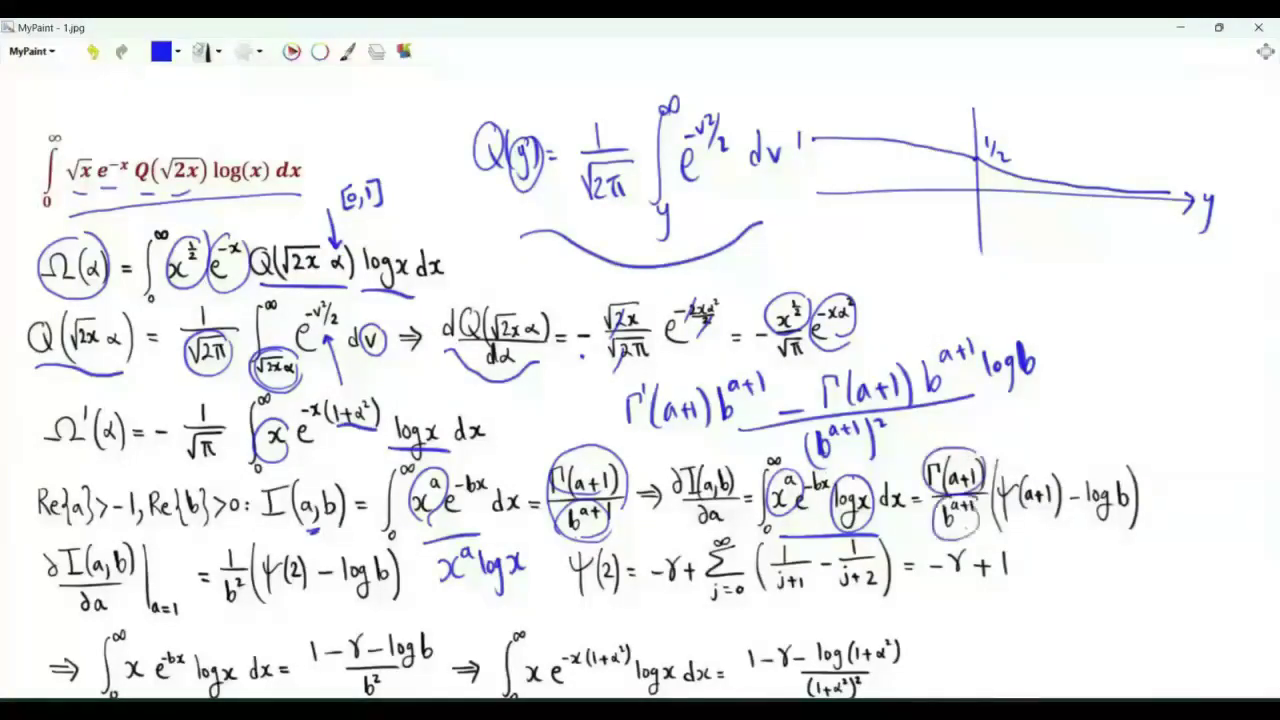
- Write (Γ′(a+1)/Γ(a+1) − log b) with an arrow to ψ(a+1), and encircle log b and the whole ∂I/∂a formula
drag(1018, 403, 1020, 441)
drag(1197, 358, 1196, 407)
drag(1024, 391, 1026, 414)
drag(1023, 392, 1038, 388)
drag(1057, 381, 1055, 413)
mouse_move(1066, 391)
mouse_down()
mouse_move(1069, 401)
mouse_move(1082, 389)
mouse_up()
drag(1094, 368, 1098, 402)
drag(1020, 405, 1108, 400)
mouse_move(1040, 420)
mouse_down()
mouse_move(1044, 446)
mouse_move(1104, 432)
mouse_move(1037, 467)
mouse_up()
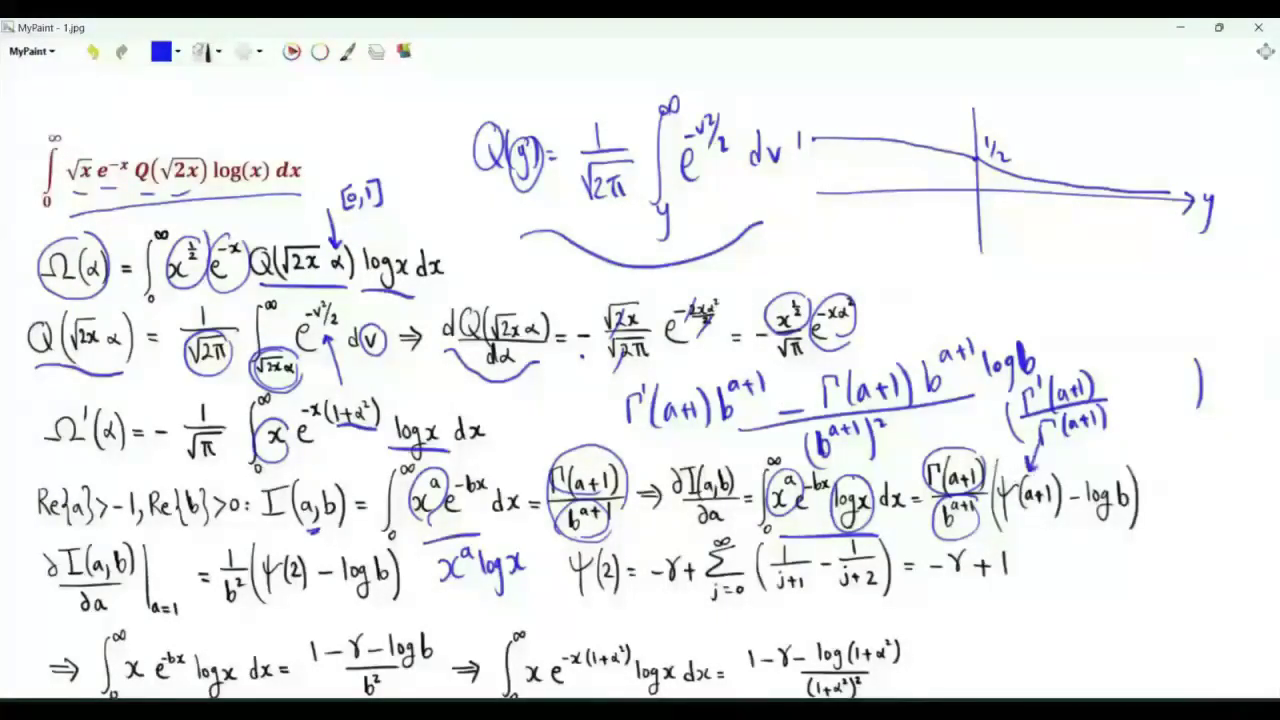
drag(1118, 396, 1133, 395)
mouse_move(768, 456)
mouse_down()
mouse_move(1088, 531)
mouse_move(986, 436)
mouse_move(770, 452)
mouse_up()
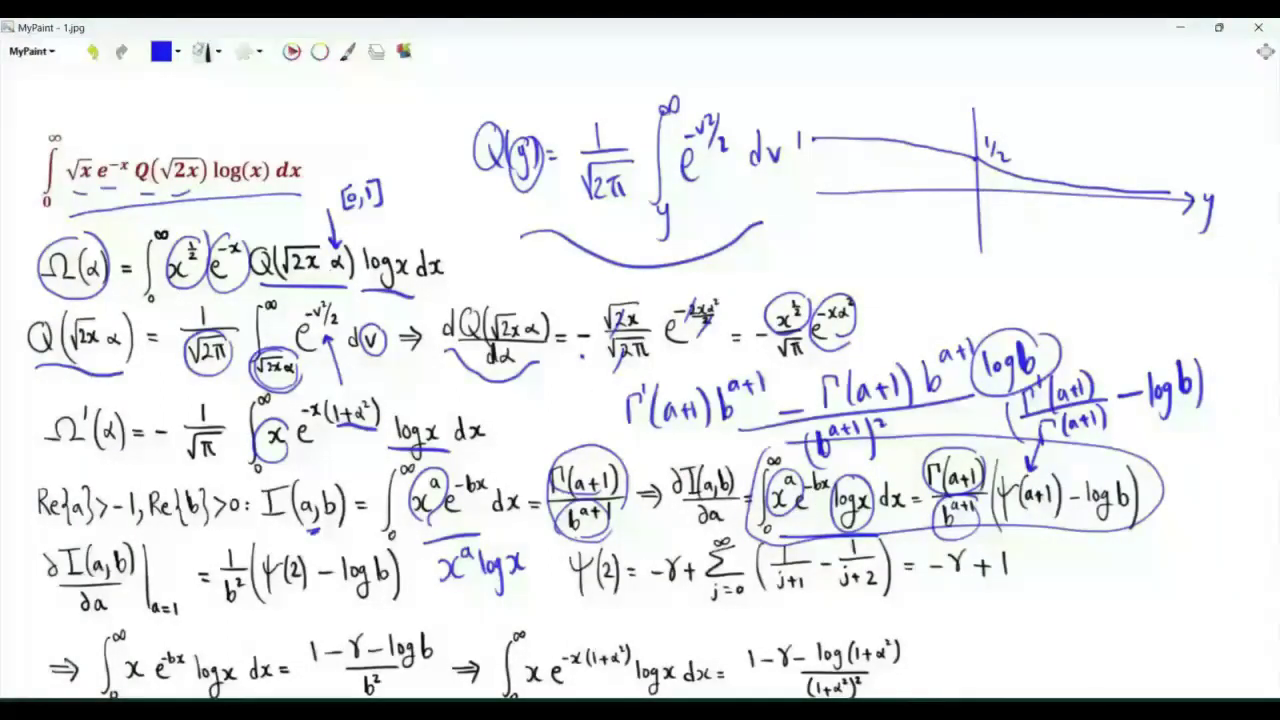
- Circle the 1/2 on the Q(y) graph and write (a,b) = (1/2, 1) beside the ψ(2) line
drag(1010, 117, 985, 122)
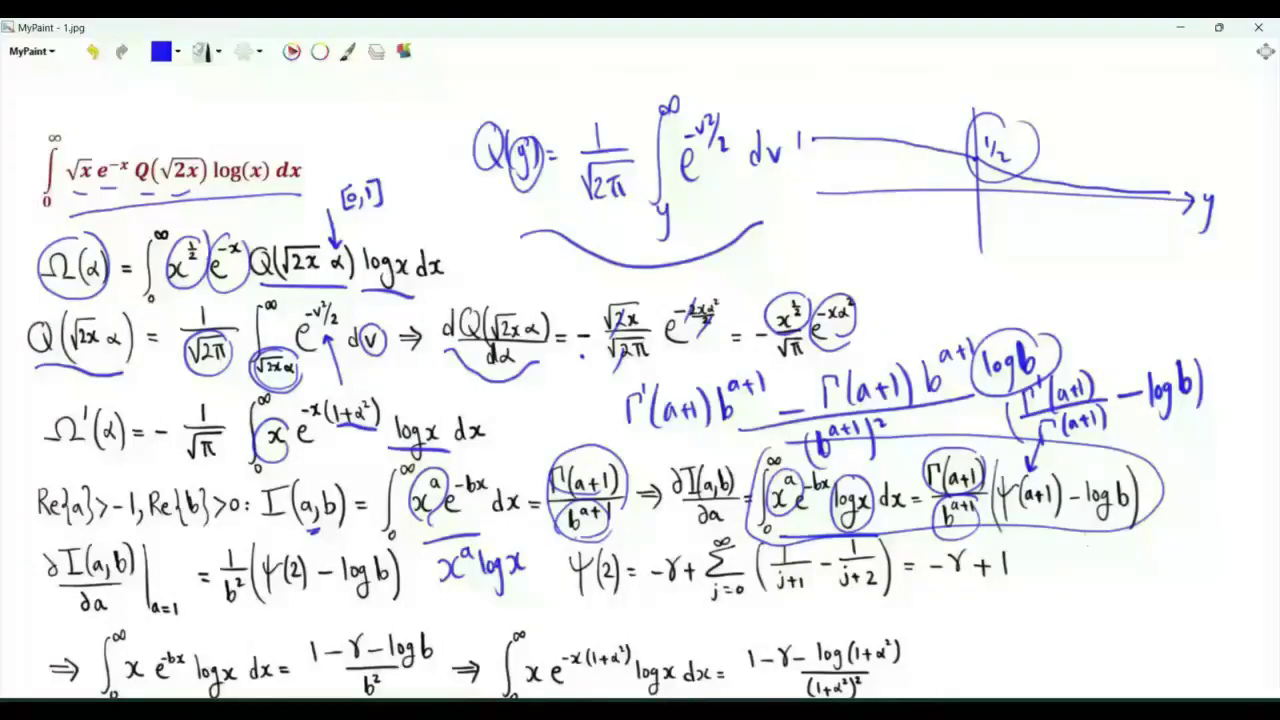
mouse_move(1085, 540)
mouse_down()
mouse_move(1080, 578)
mouse_move(1105, 582)
mouse_up()
drag(1118, 552, 1117, 574)
mouse_move(1131, 546)
mouse_down()
mouse_move(1131, 584)
mouse_move(1156, 558)
mouse_up()
drag(1144, 566, 1156, 565)
drag(1167, 546, 1164, 582)
mouse_move(1173, 550)
mouse_down()
mouse_move(1180, 581)
mouse_move(1208, 580)
mouse_up()
- Underline Ω′(α) and write (a,b) = (1, 1+α²) below the (1/2, 1) pair
drag(48, 456, 120, 461)
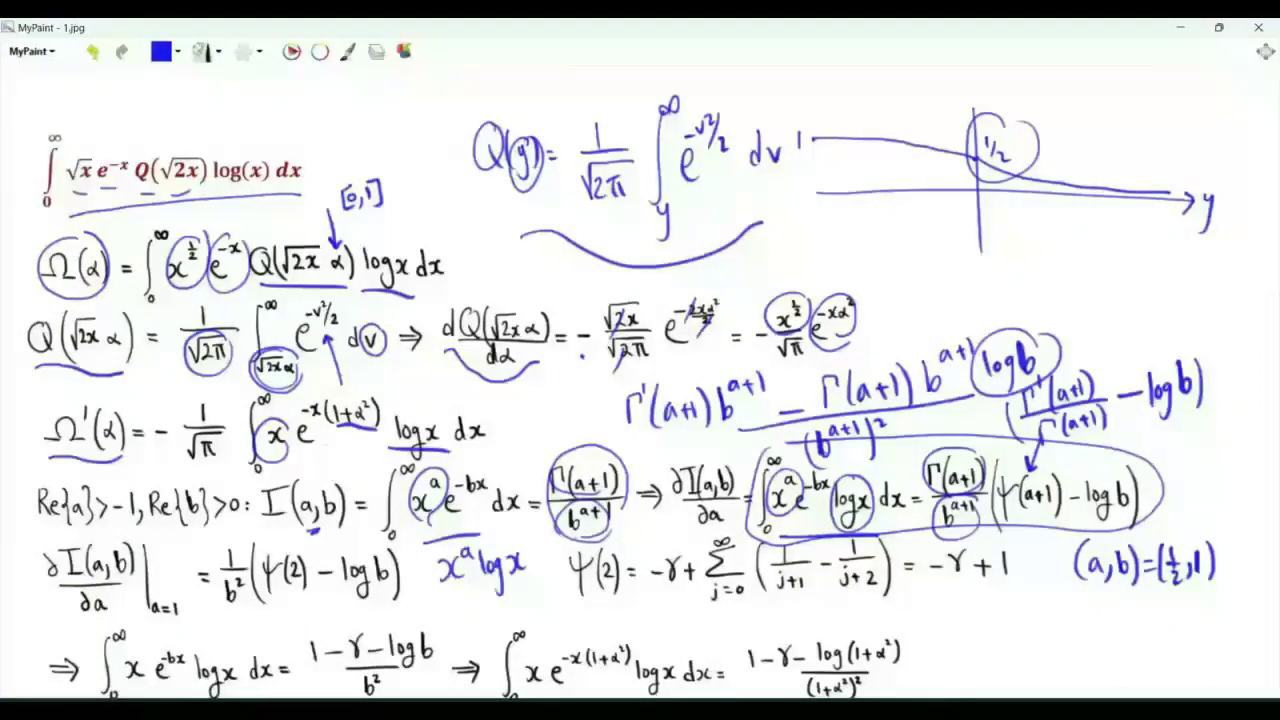
mouse_move(1082, 603)
mouse_down()
mouse_move(1079, 636)
mouse_move(1099, 633)
mouse_up()
drag(1112, 606, 1128, 638)
drag(1140, 615, 1153, 614)
drag(1140, 625, 1162, 638)
drag(1171, 606, 1172, 633)
mouse_move(1183, 628)
mouse_down()
mouse_move(1180, 638)
mouse_move(1208, 632)
mouse_up()
mouse_move(1214, 618)
mouse_down()
mouse_move(1226, 617)
mouse_move(1220, 630)
mouse_up()
drag(1240, 612, 1230, 628)
drag(1243, 596, 1249, 604)
drag(1250, 592, 1248, 636)
- Mark the a+1 arguments of Γ and ψ in the ∂I/∂a formula and write ψ(z) = −γ + below the ψ(2) line
drag(957, 446, 957, 466)
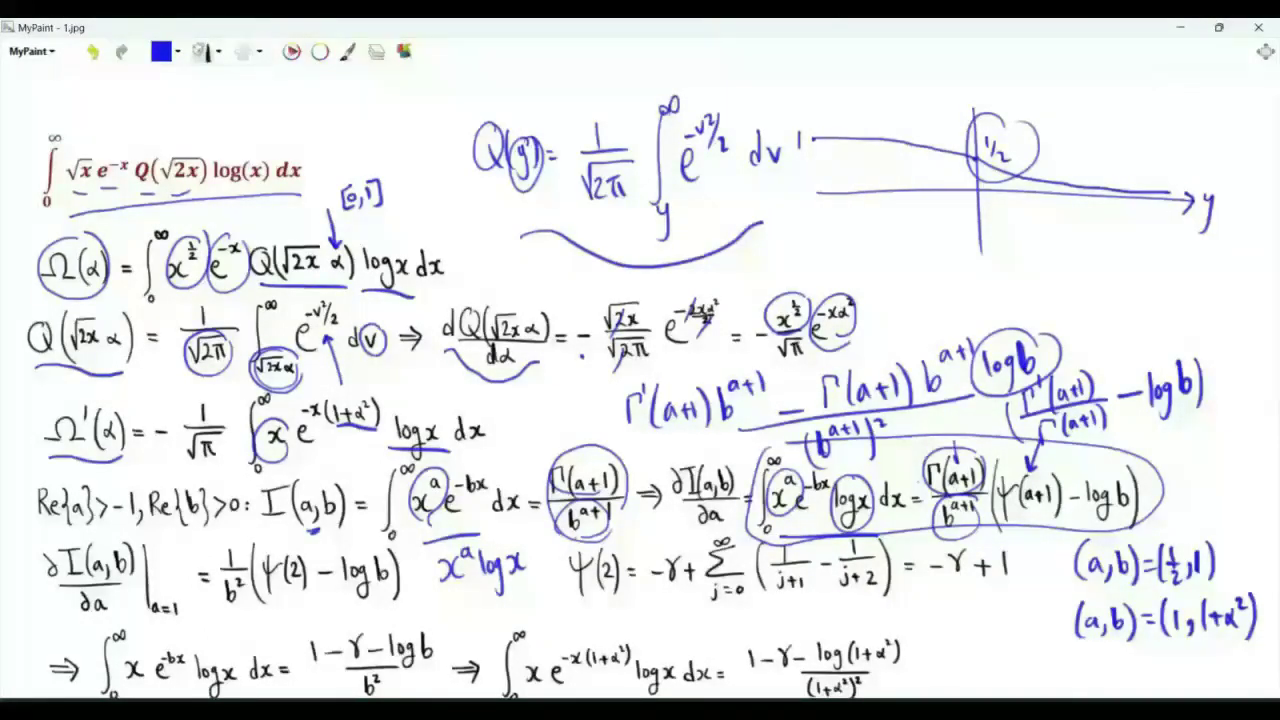
drag(1018, 518, 1042, 508)
mouse_move(659, 618)
mouse_down()
mouse_move(678, 617)
mouse_move(664, 642)
mouse_up()
mouse_move(692, 609)
mouse_down()
mouse_move(688, 641)
mouse_move(708, 635)
mouse_up()
drag(714, 609, 711, 641)
drag(726, 620, 742, 619)
drag(726, 629, 818, 622)
drag(809, 614, 809, 632)
- Complete the ψ(z) series with the sum from j=0 to ∞ of (1/(j+1) − 1/(j+z))
mouse_move(876, 600)
mouse_down()
mouse_move(868, 632)
mouse_move(884, 632)
mouse_up()
mouse_move(852, 598)
mouse_down()
mouse_move(874, 594)
mouse_move(916, 644)
mouse_up()
drag(940, 591, 940, 604)
drag(930, 612, 952, 612)
mouse_move(934, 626)
mouse_down()
mouse_move(932, 642)
mouse_move(962, 632)
mouse_up()
drag(976, 614, 1019, 613)
drag(1008, 619, 1036, 618)
mouse_move(1012, 628)
mouse_down()
mouse_move(1005, 642)
mouse_move(1034, 629)
mouse_up()
click(1013, 621)
mouse_move(1027, 623)
mouse_down()
mouse_move(1026, 637)
mouse_move(1046, 635)
mouse_up()
drag(1048, 596, 1051, 638)
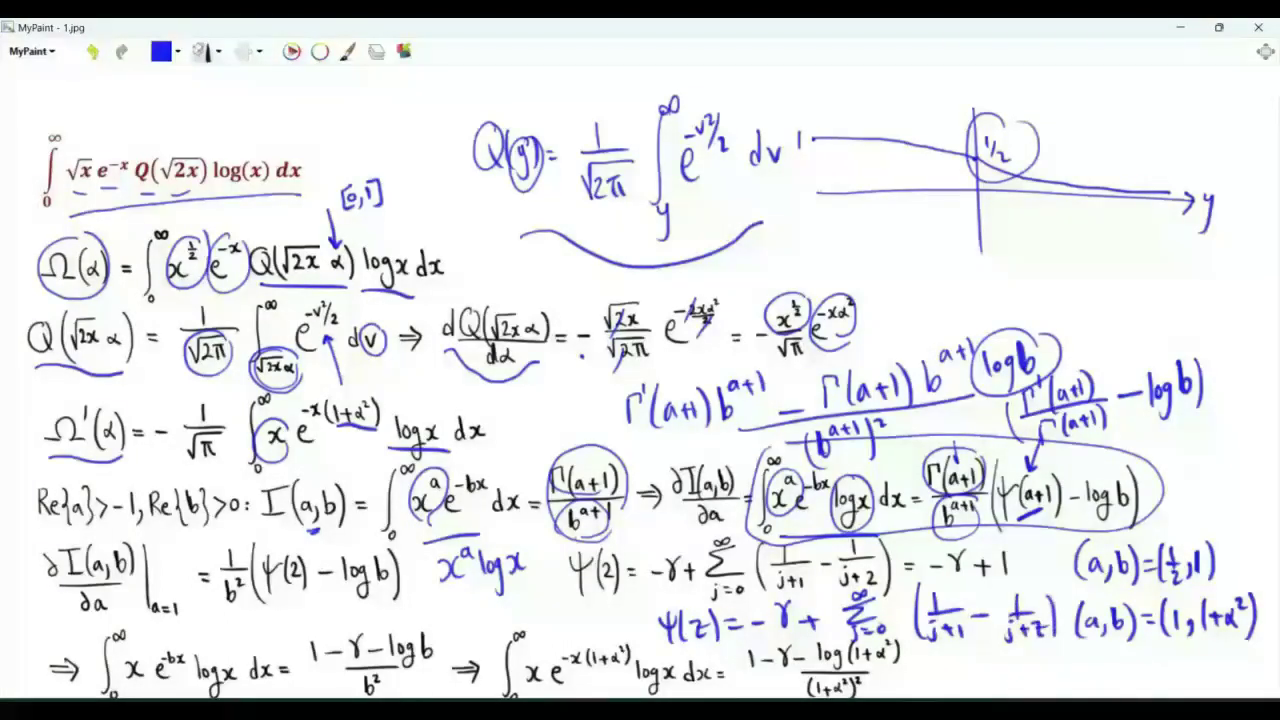
- Underline ψ(2) and its −γ and series terms, and circle the +1 in its result
drag(668, 600, 868, 588)
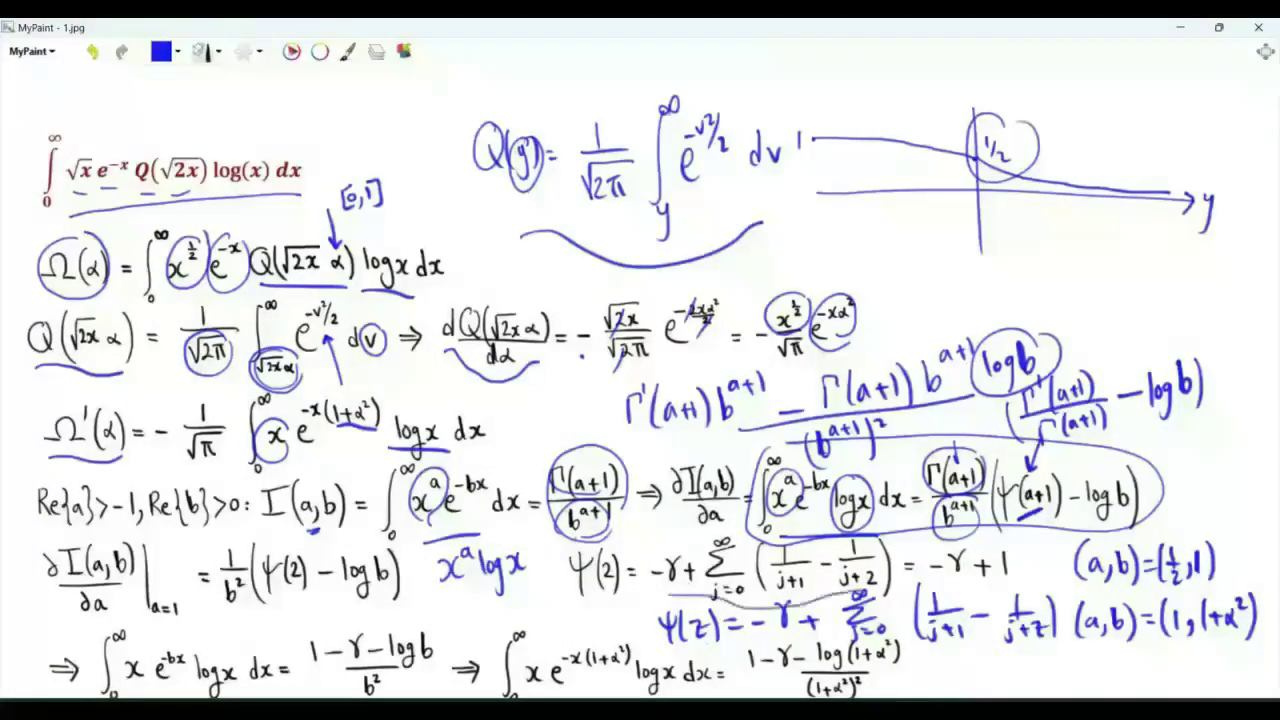
drag(576, 598, 620, 602)
drag(724, 600, 848, 588)
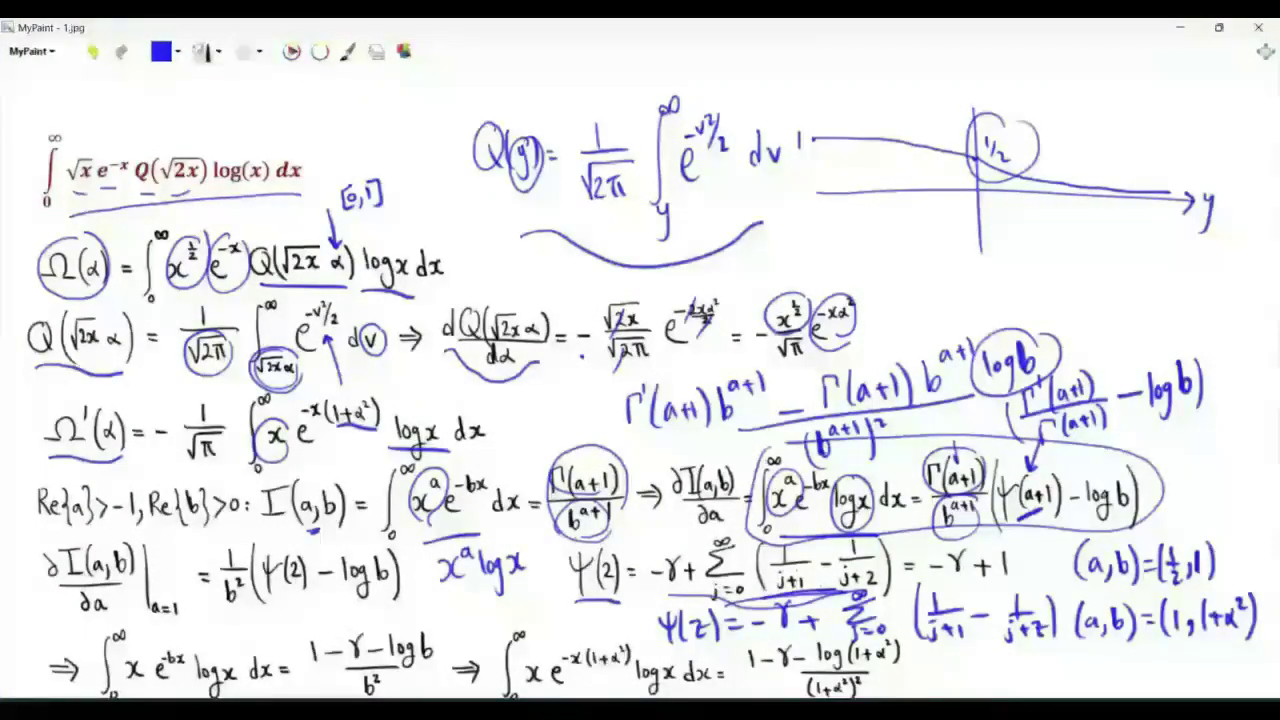
drag(1000, 540, 996, 542)
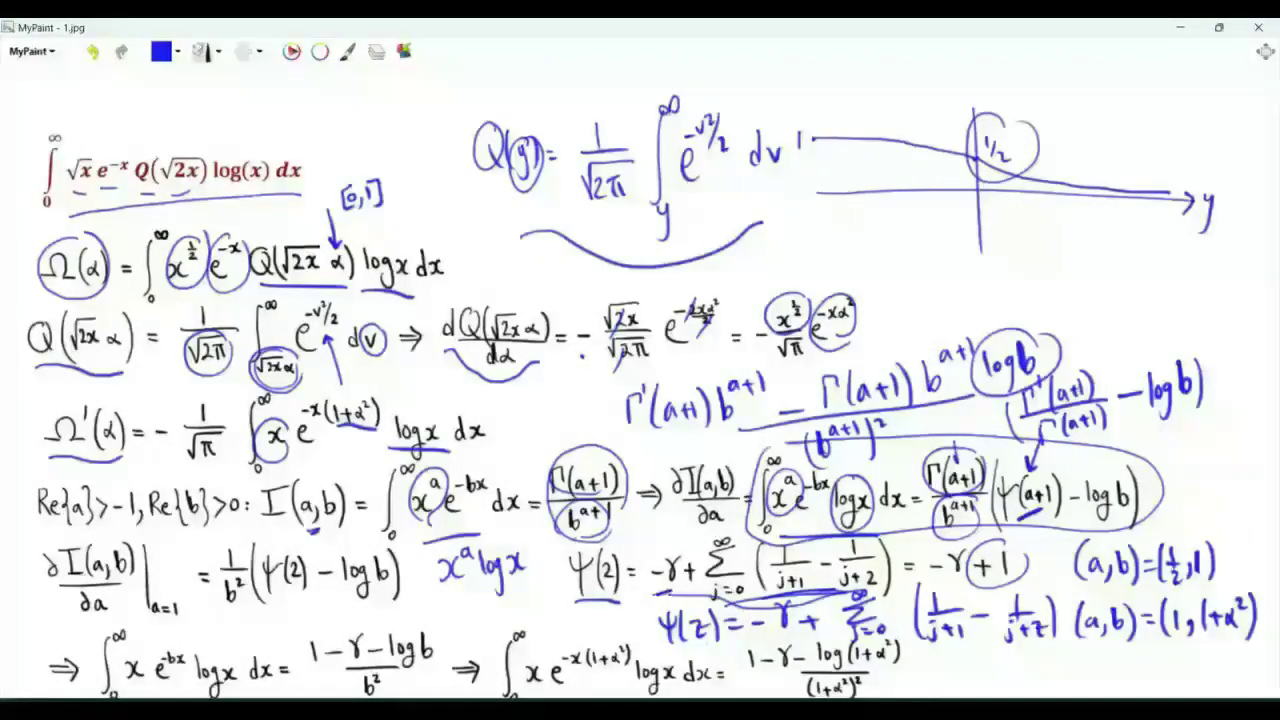
- Circle (a,b) = (1, 1+α²), point an arrow at the matching integral result, and circle b² and (1+α²)²
drag(1100, 598, 1096, 628)
mouse_move(996, 656)
mouse_down()
mouse_move(912, 654)
mouse_move(926, 674)
mouse_up()
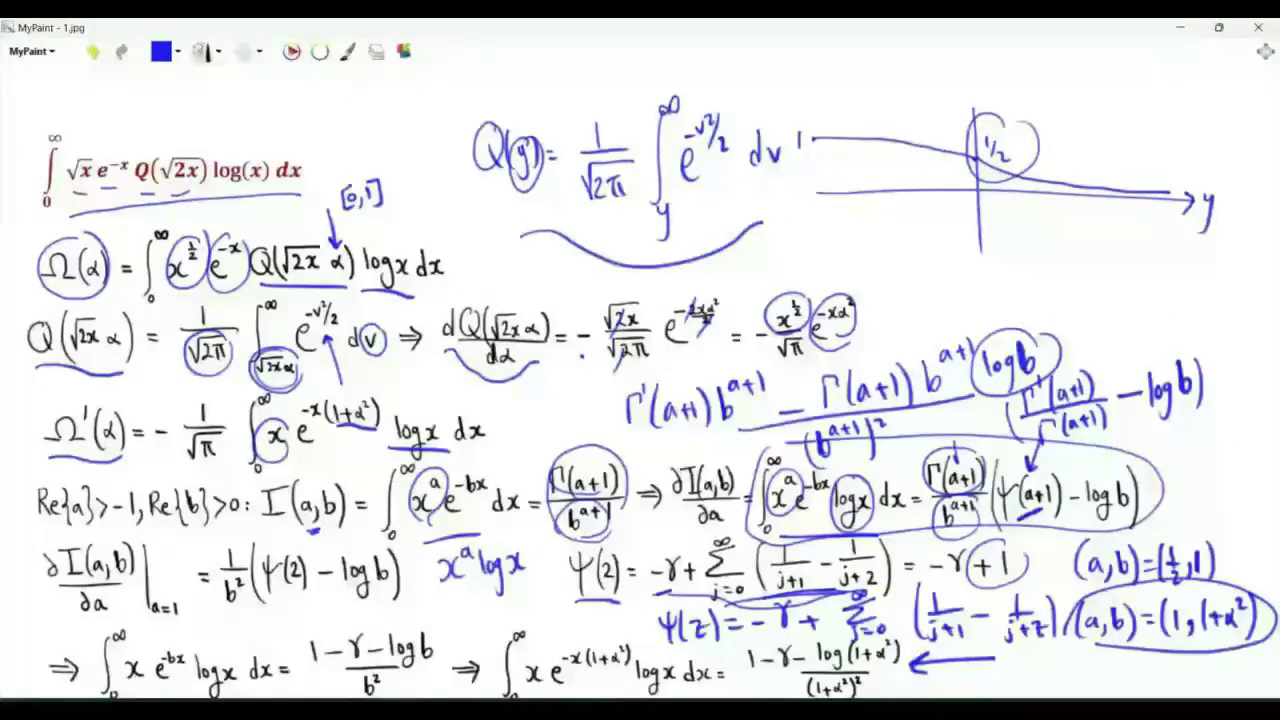
drag(250, 566, 246, 570)
mouse_move(830, 674)
mouse_down()
mouse_move(812, 692)
mouse_move(866, 672)
mouse_up()
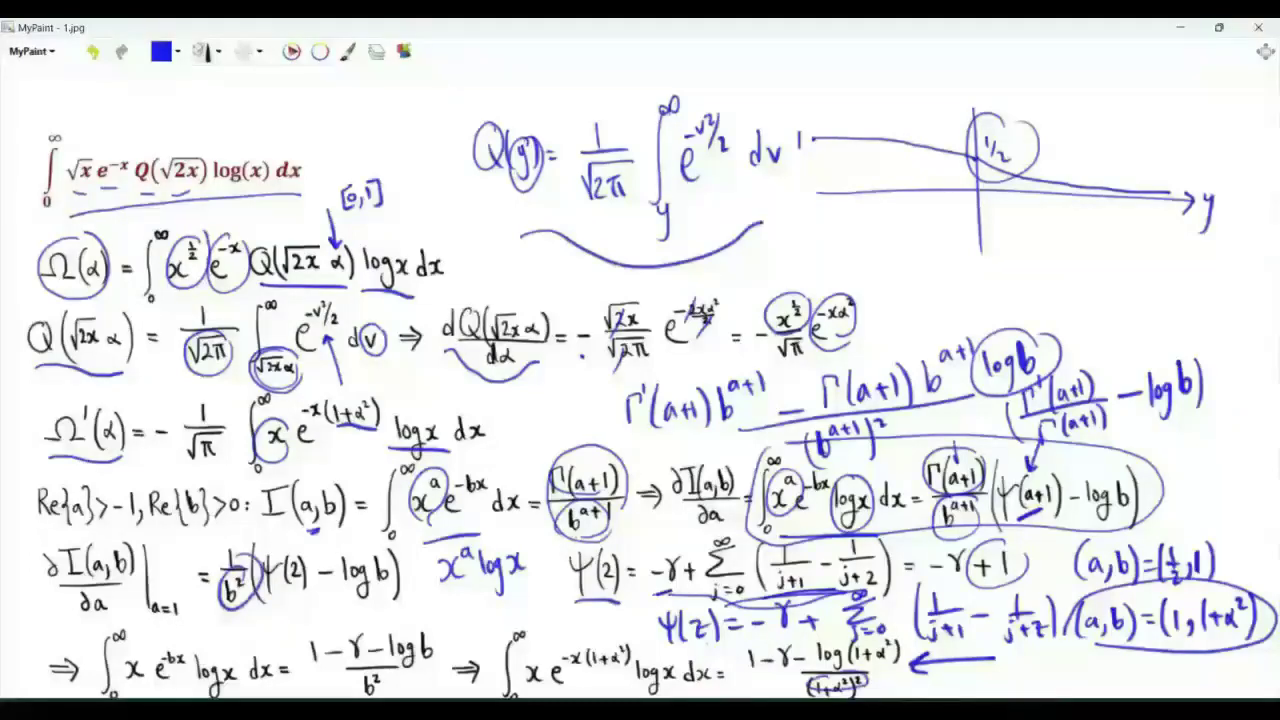
- Point an arrow at (a,b) = (1/2, 1) and circle Γ(3/2) in the matching ∂I/∂a evaluation
drag(1210, 261, 1184, 289)
drag(1185, 275, 1196, 289)
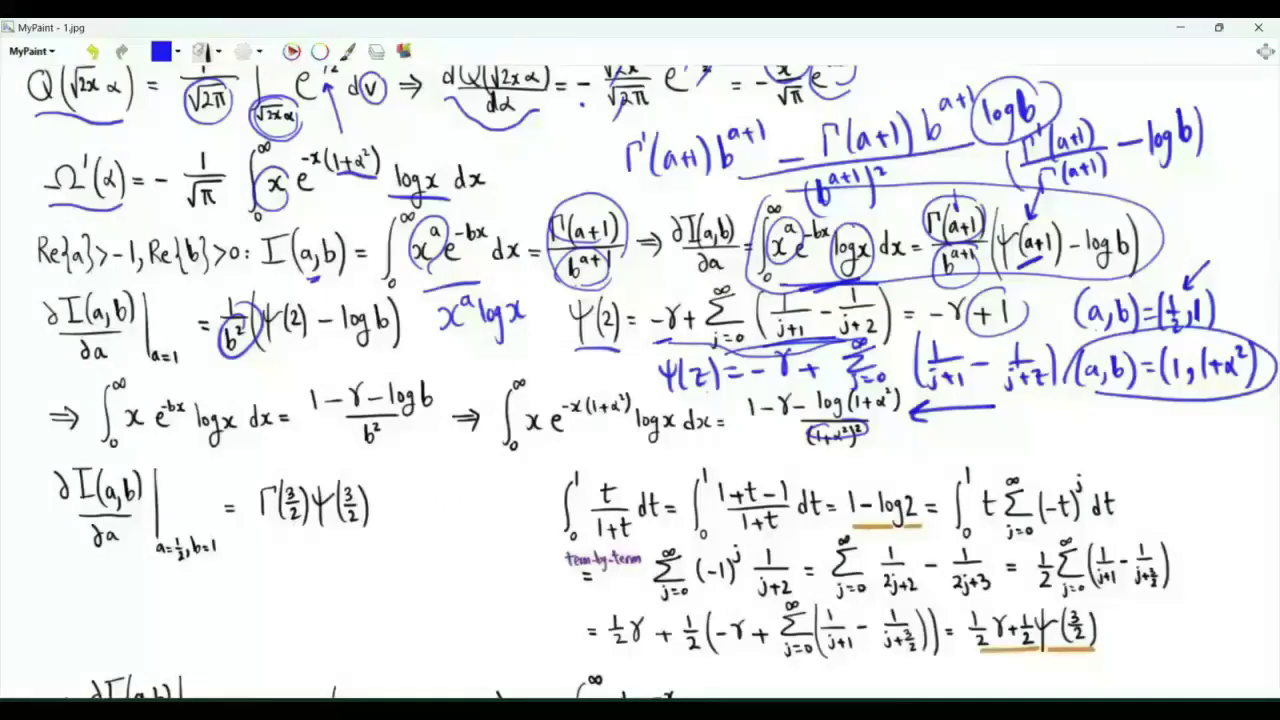
drag(298, 484, 262, 500)
- Write 1/2 Γ(1/2) below Γ(3/2), circle Γ(1/2), and note √π beneath it
drag(261, 564, 259, 583)
mouse_move(250, 589)
mouse_down()
mouse_move(269, 586)
mouse_move(270, 609)
mouse_up()
mouse_move(276, 605)
mouse_down()
mouse_move(287, 570)
mouse_move(294, 608)
mouse_up()
drag(305, 562, 311, 604)
mouse_move(313, 555)
mouse_down()
mouse_move(305, 611)
mouse_move(300, 560)
mouse_up()
mouse_move(288, 644)
mouse_down()
mouse_move(324, 630)
mouse_move(310, 658)
mouse_move(324, 656)
mouse_up()
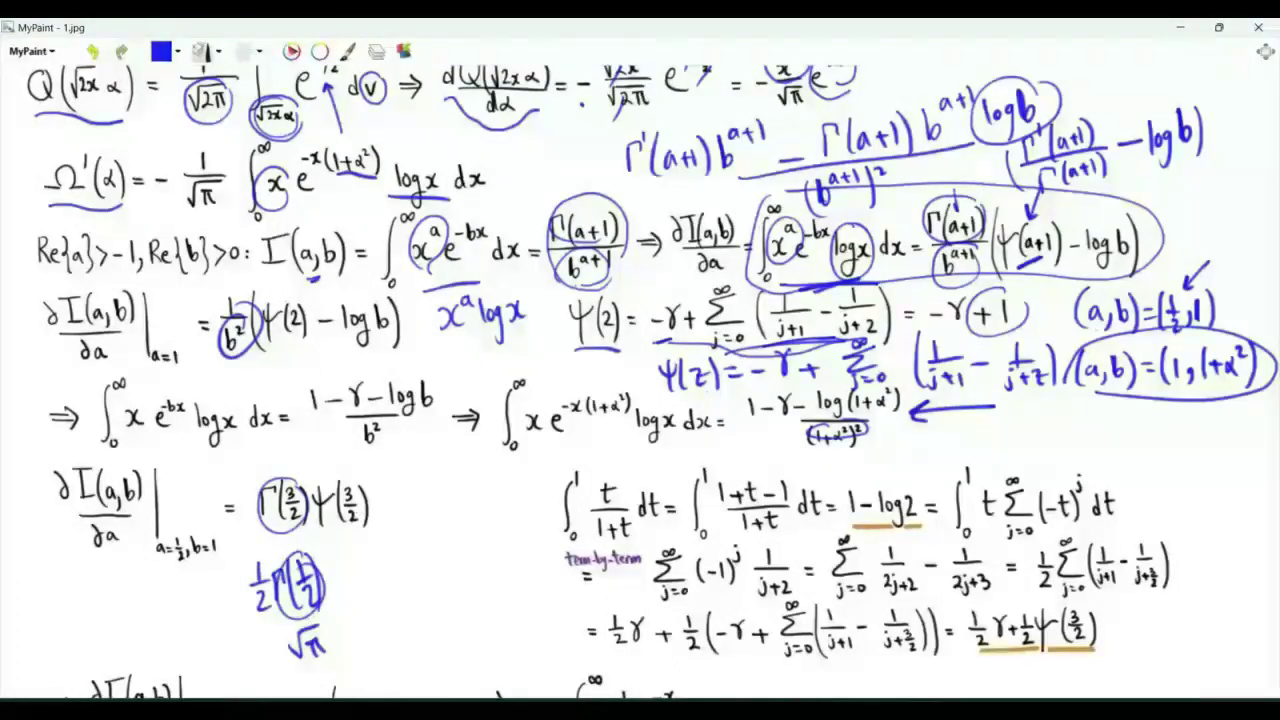
- Point an arrow at the integral of t/(1+t) from 0 to 1 and add +1−1 to its numerator t
mouse_move(490, 505)
mouse_down()
mouse_move(553, 506)
mouse_move(542, 518)
mouse_up()
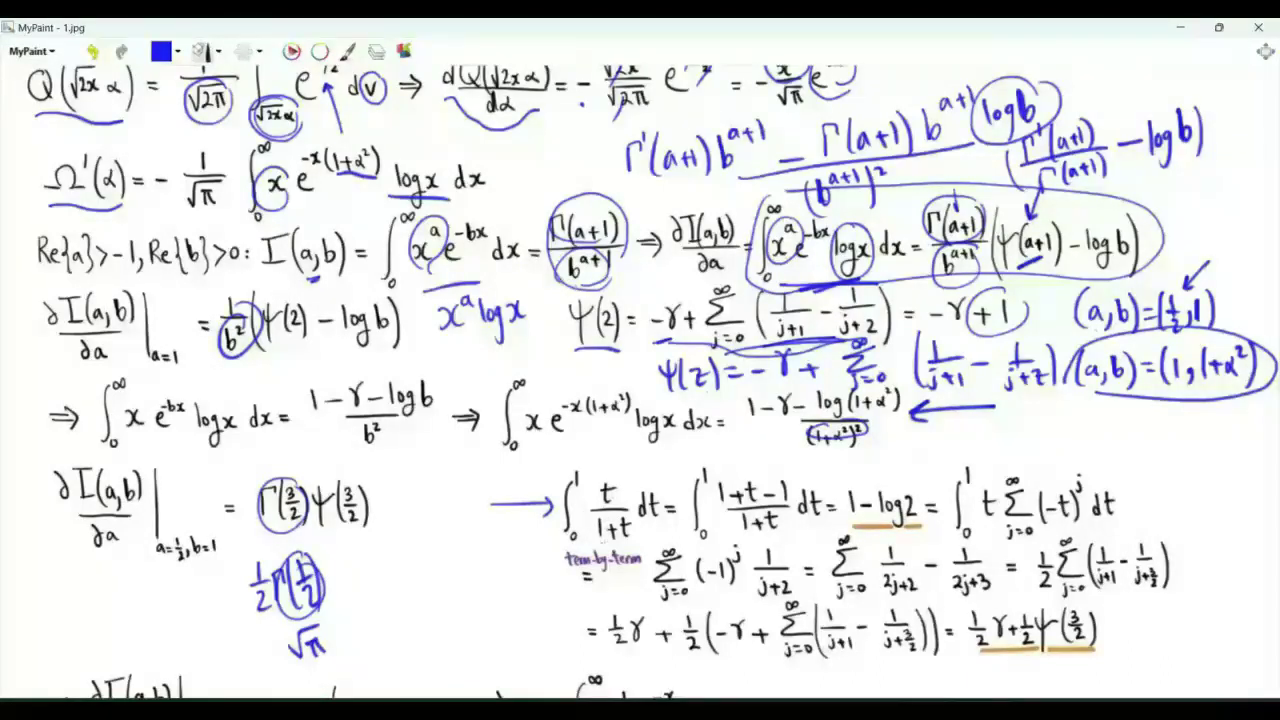
drag(616, 486, 629, 482)
drag(622, 478, 634, 487)
drag(637, 475, 645, 472)
drag(648, 459, 652, 477)
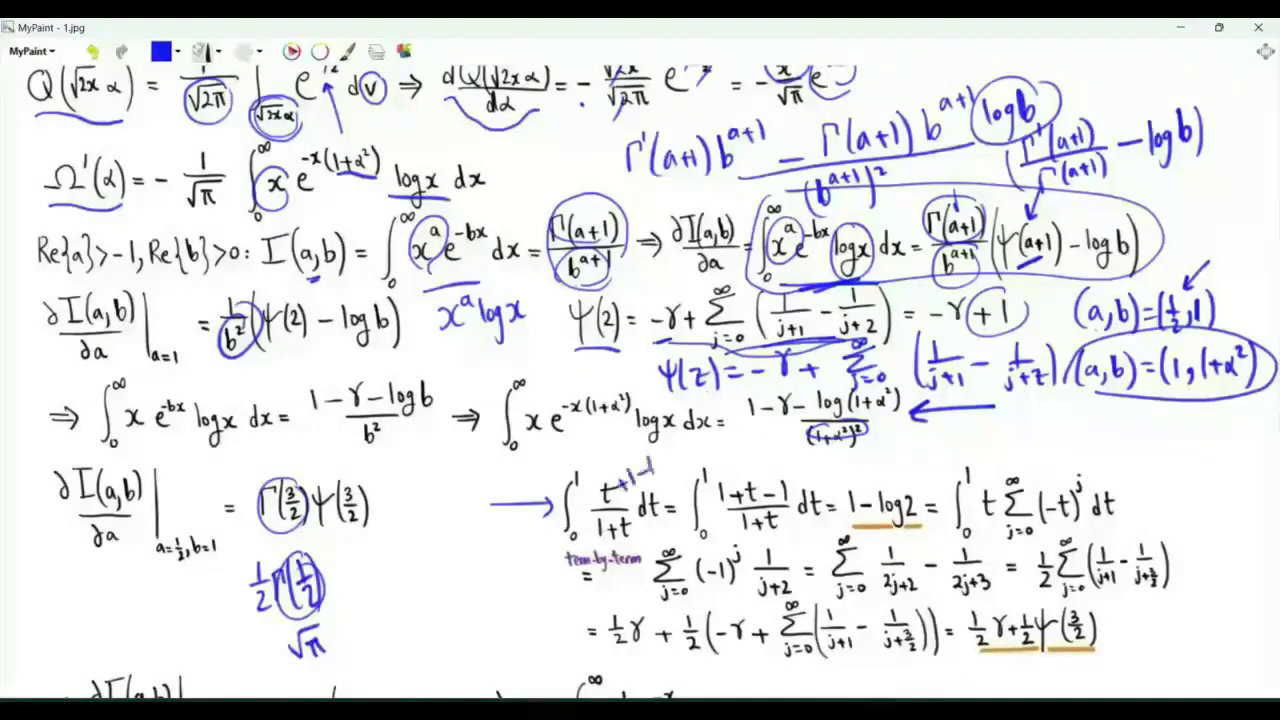
- Circle the fraction with denominator 1+t in the second integral and write 1 − 1/(1+t) above it
drag(770, 480, 775, 548)
drag(732, 454, 733, 470)
drag(748, 462, 762, 461)
mouse_move(782, 436)
mouse_down()
mouse_move(785, 450)
mouse_move(809, 453)
mouse_move(781, 476)
mouse_up()
drag(787, 467, 799, 467)
drag(793, 461, 809, 475)
drag(801, 466, 813, 464)
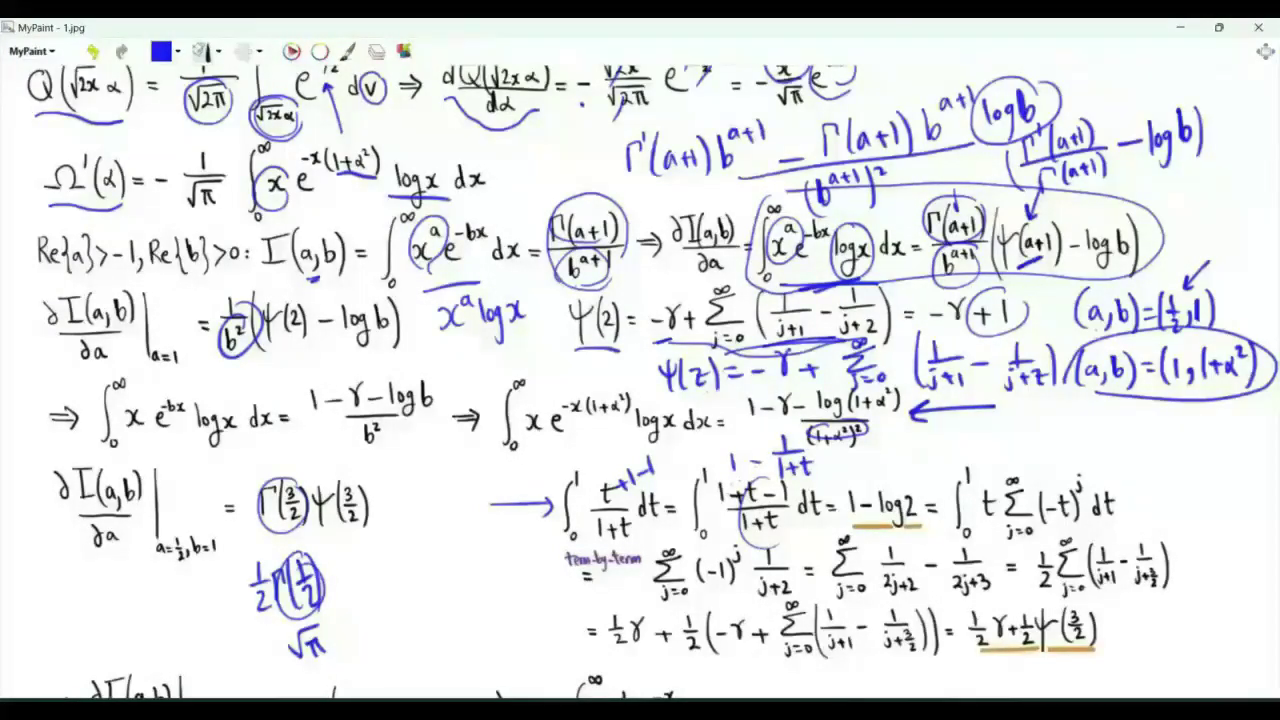
- Write −log(1+t) evaluated from 0 to 1 beside the 1 − 1/(1+t) note
drag(842, 468, 855, 467)
mouse_move(862, 450)
mouse_down()
mouse_move(864, 471)
mouse_move(873, 461)
mouse_up()
mouse_move(887, 462)
mouse_down()
mouse_move(881, 482)
mouse_move(899, 472)
mouse_up()
mouse_move(908, 451)
mouse_down()
mouse_move(908, 470)
mouse_move(934, 465)
mouse_up()
mouse_move(942, 438)
mouse_down()
mouse_move(944, 465)
mouse_move(962, 466)
mouse_up()
drag(974, 451, 971, 434)
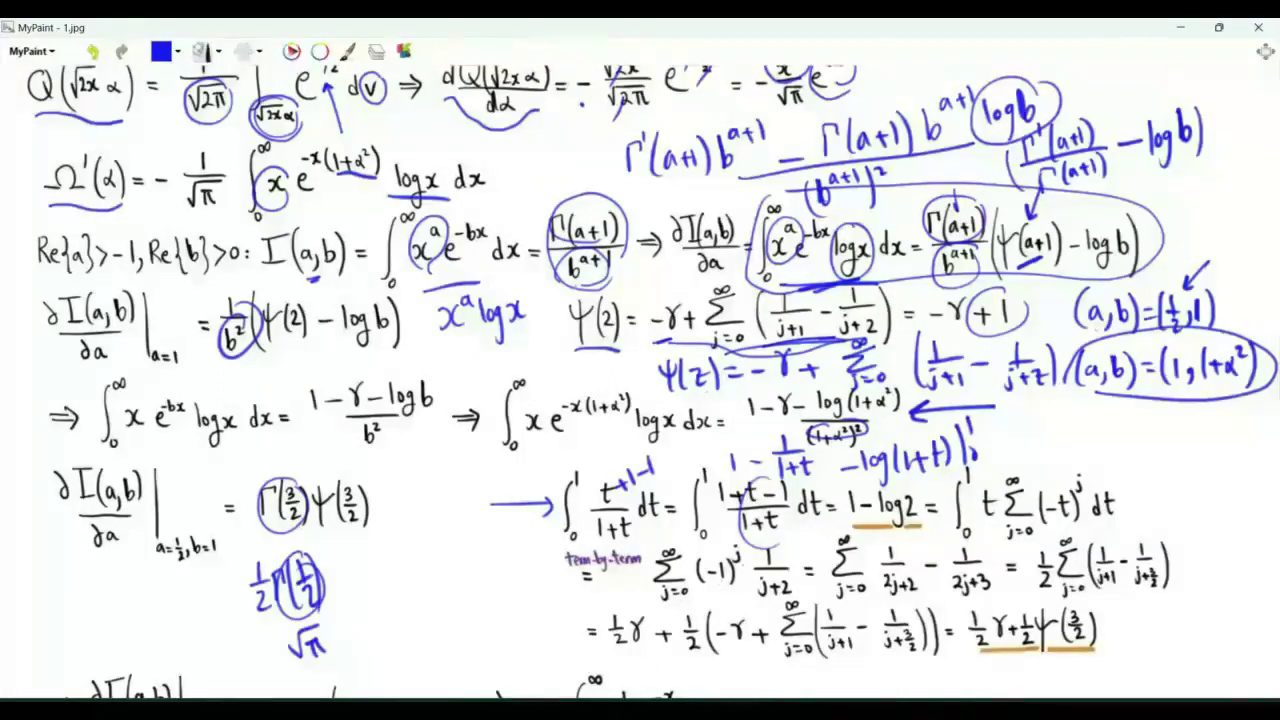
- Mark (−1)^j, 1/(2j+2), 2j+3 and the factored 1/2 in the series line, and box the final sum
drag(710, 592, 756, 604)
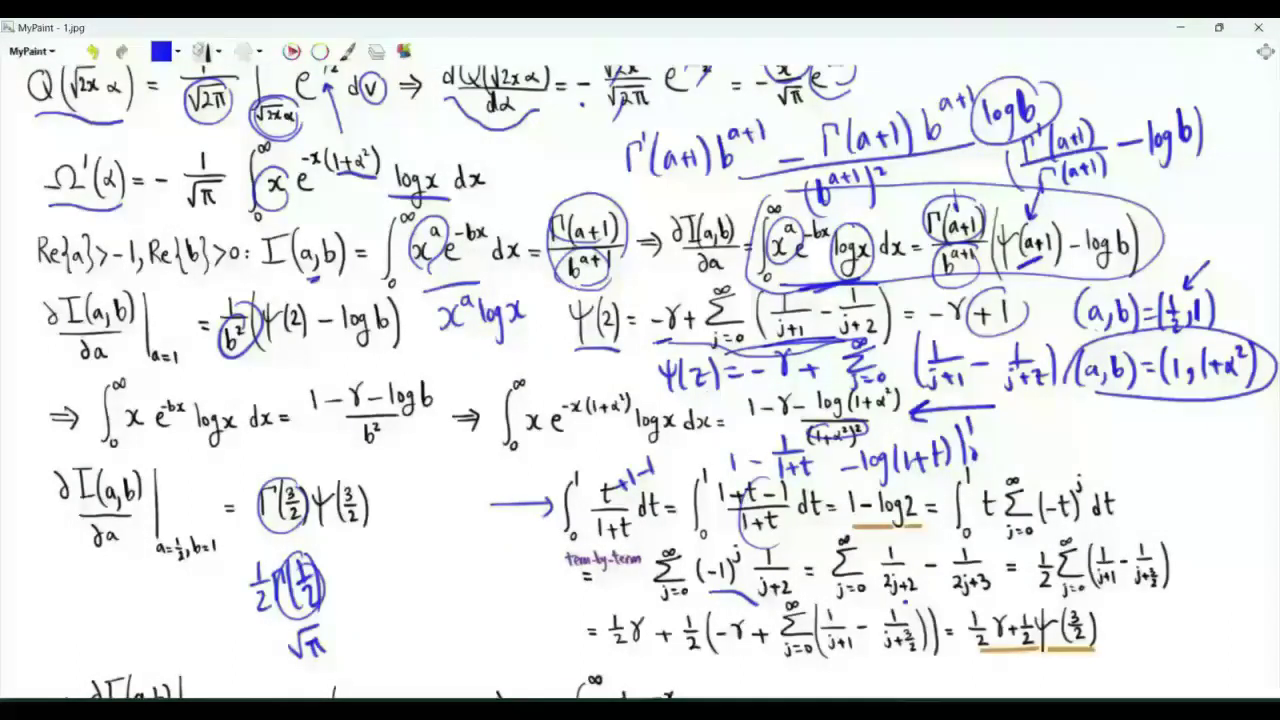
click(981, 602)
drag(1048, 552, 1042, 600)
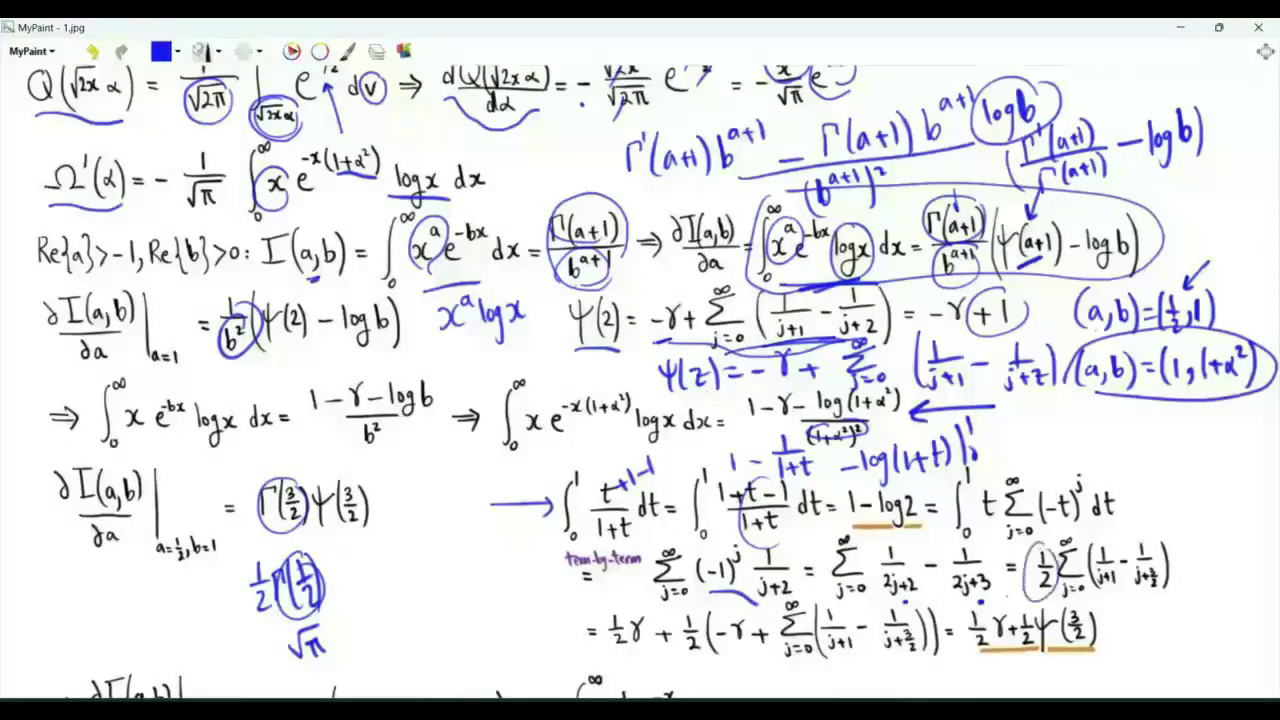
mouse_move(898, 546)
mouse_down()
mouse_move(872, 590)
mouse_move(886, 600)
mouse_move(994, 600)
mouse_up()
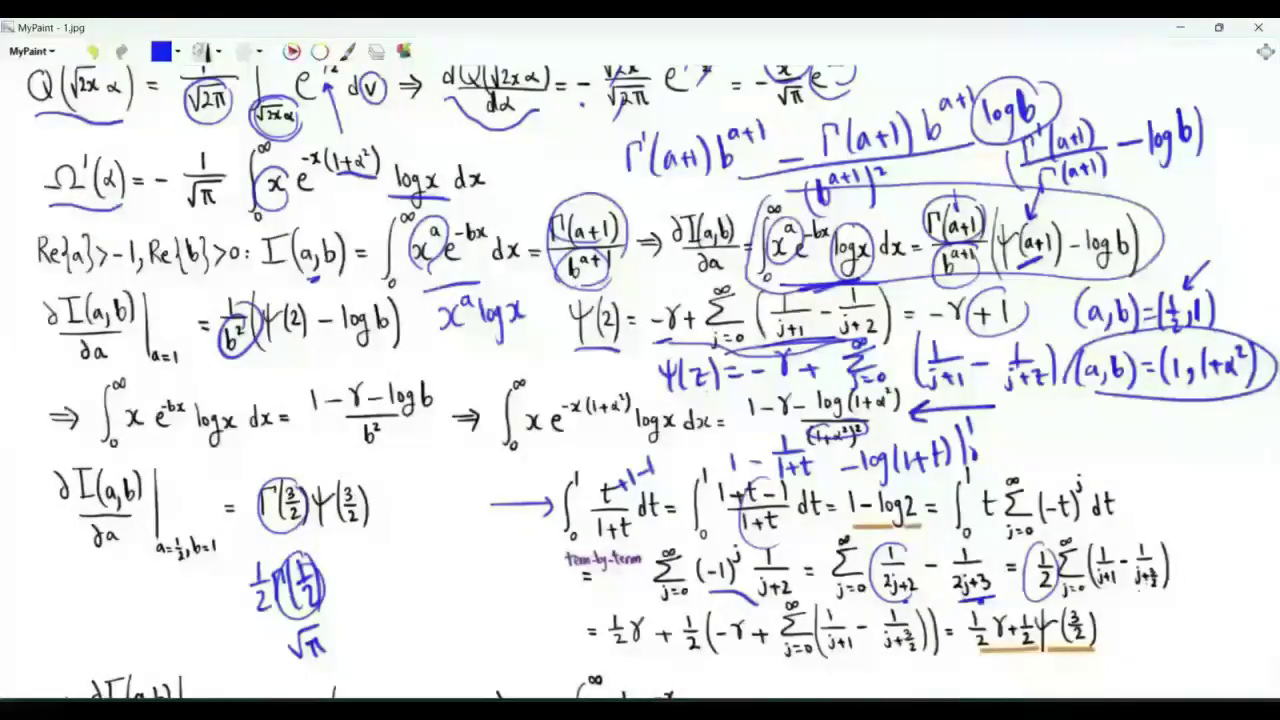
mouse_move(1060, 536)
mouse_down()
mouse_move(1200, 560)
mouse_move(1058, 536)
mouse_up()
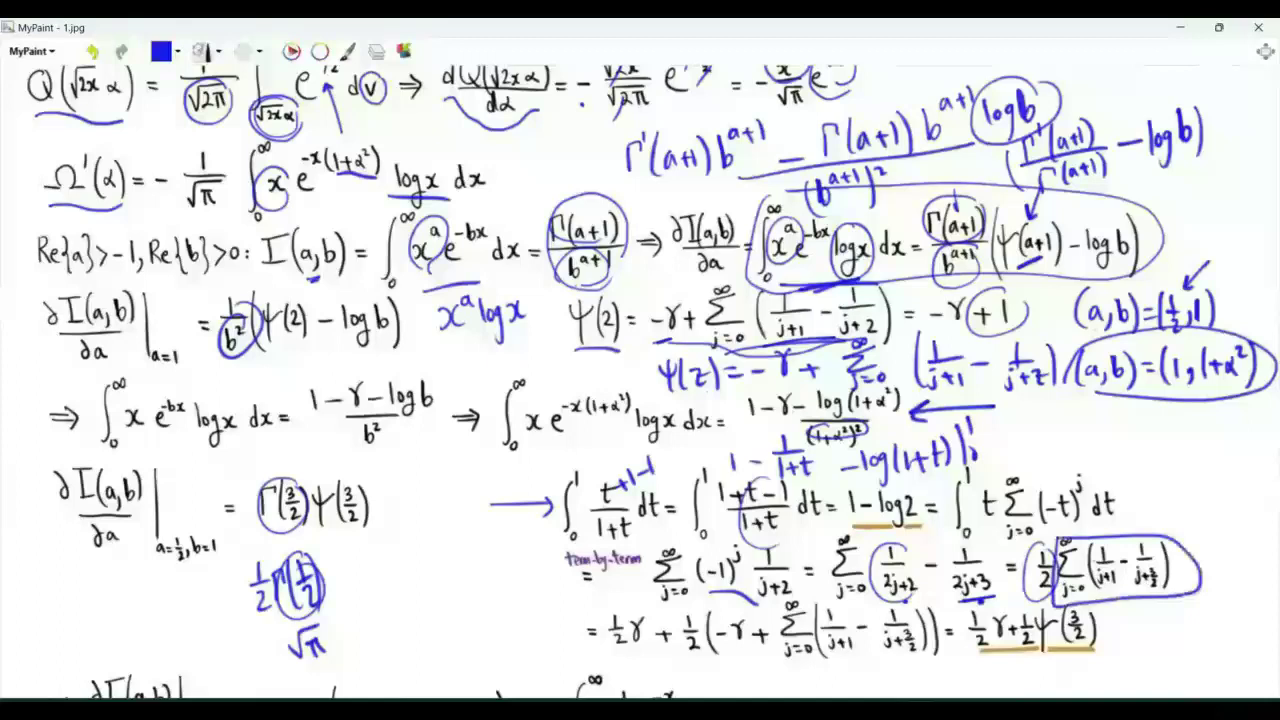
- Underline −γ + in the ψ(z) formula and write ψ(3/2)+γ above the boxed sum
mouse_move(746, 389)
mouse_down()
mouse_move(858, 382)
mouse_move(830, 384)
mouse_up()
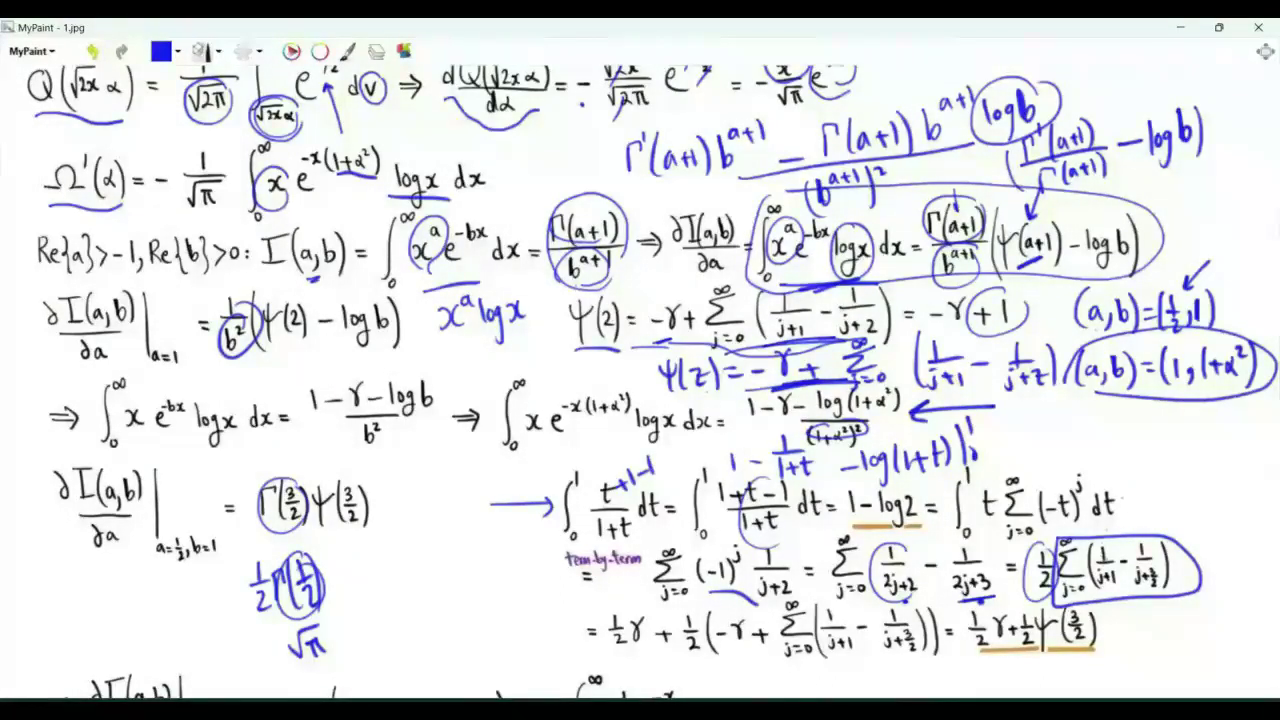
drag(1129, 497, 1153, 496)
drag(1141, 492, 1138, 521)
mouse_move(1160, 485)
mouse_down()
mouse_move(1159, 522)
mouse_move(1184, 506)
mouse_up()
drag(1168, 511, 1183, 521)
mouse_move(1188, 486)
mouse_down()
mouse_move(1186, 525)
mouse_move(1222, 500)
mouse_up()
drag(1213, 493, 1213, 507)
mouse_move(1221, 482)
mouse_down()
mouse_move(1231, 506)
mouse_move(1244, 476)
mouse_up()
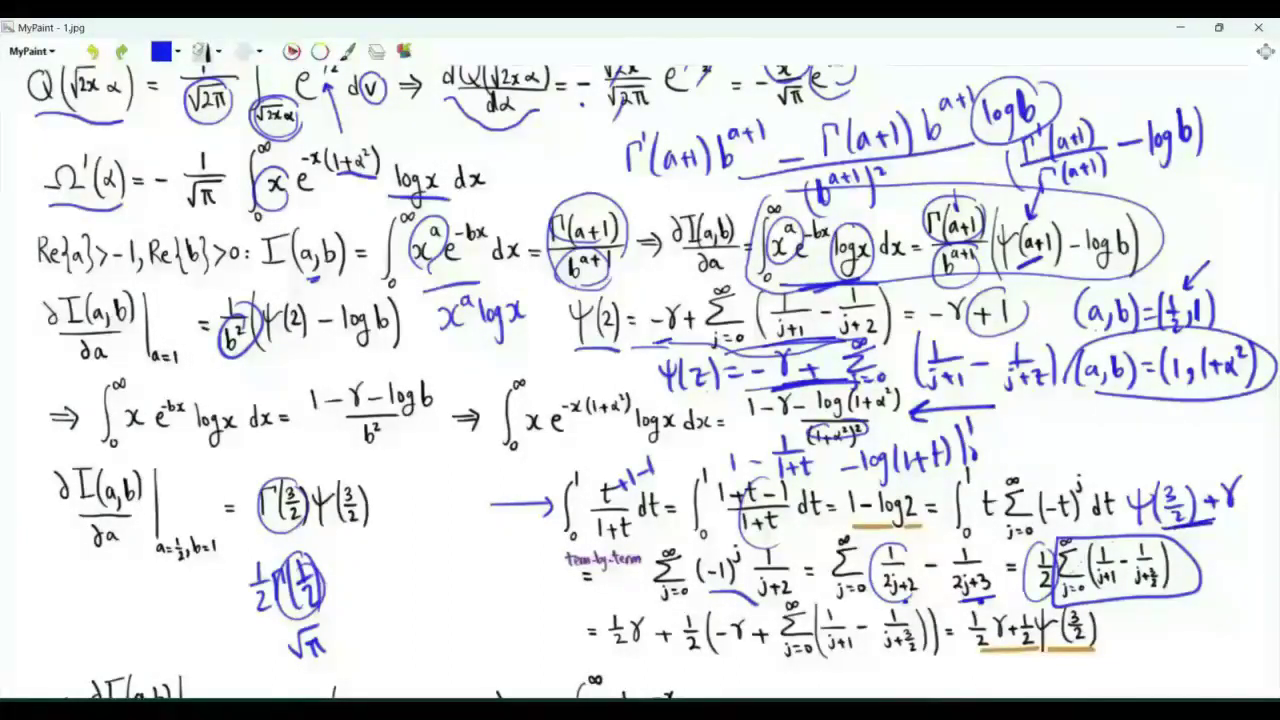
- Write ψ(3/2)+γ = 2−2log2, circle ψ(3/2) in the ∂I/∂a evaluation, and note 2−2log2−γ beneath it
mouse_move(1070, 428)
mouse_down()
mouse_move(1086, 458)
mouse_move(1244, 420)
mouse_move(1268, 432)
mouse_up()
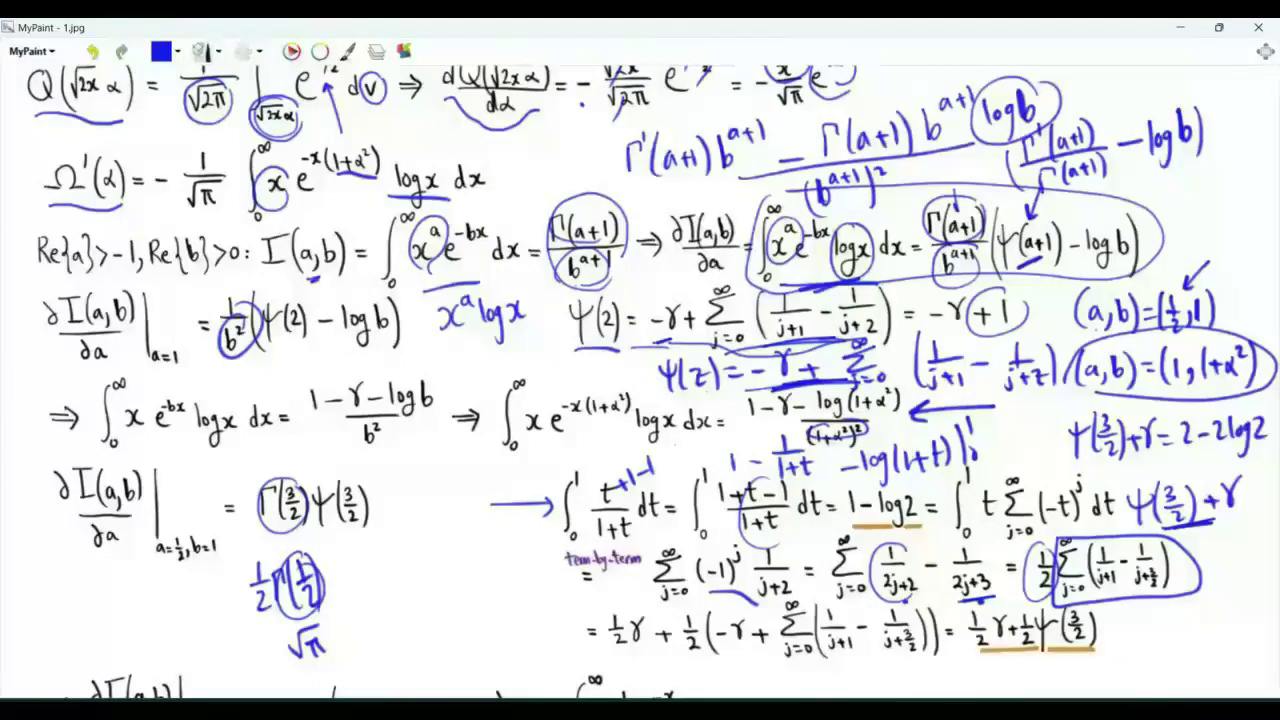
mouse_move(352, 468)
mouse_down()
mouse_move(310, 506)
mouse_move(372, 472)
mouse_up()
drag(360, 578, 526, 574)
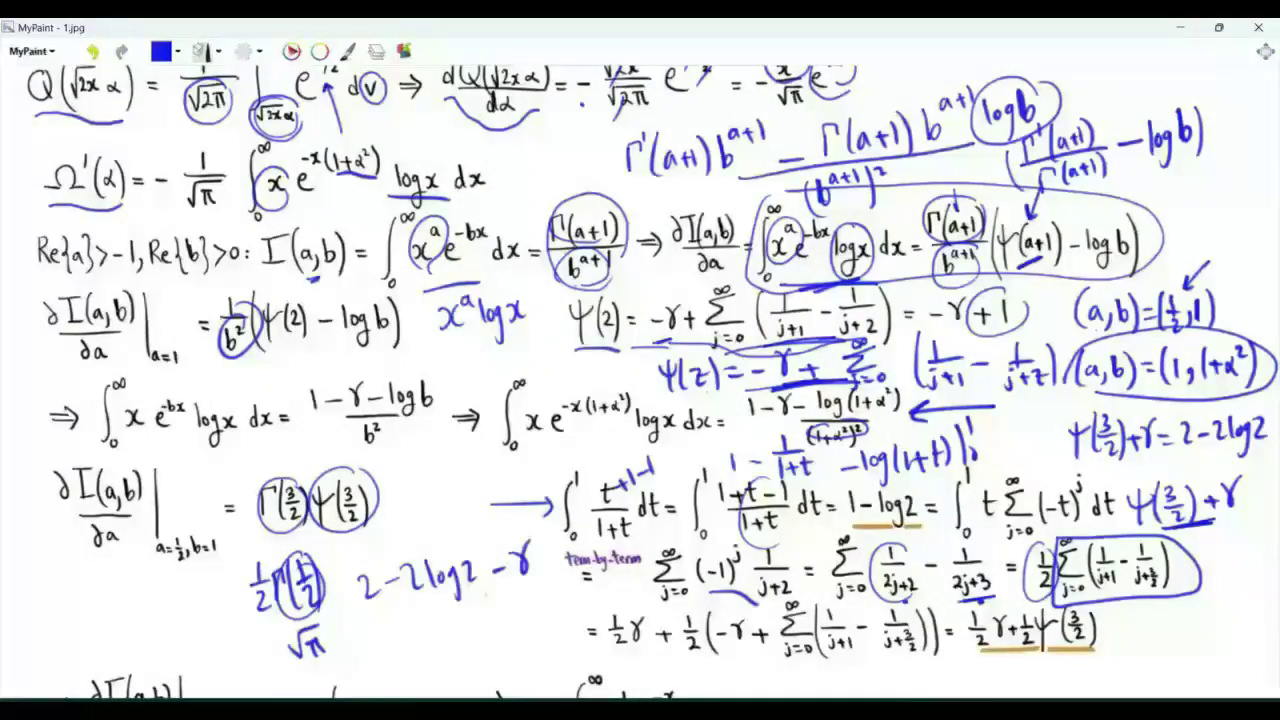
- Circle the product Γ(3/2)ψ(3/2) and underline the integral result √π − √π log2 − (√π/2)γ
scroll(640, 380, down, 3)
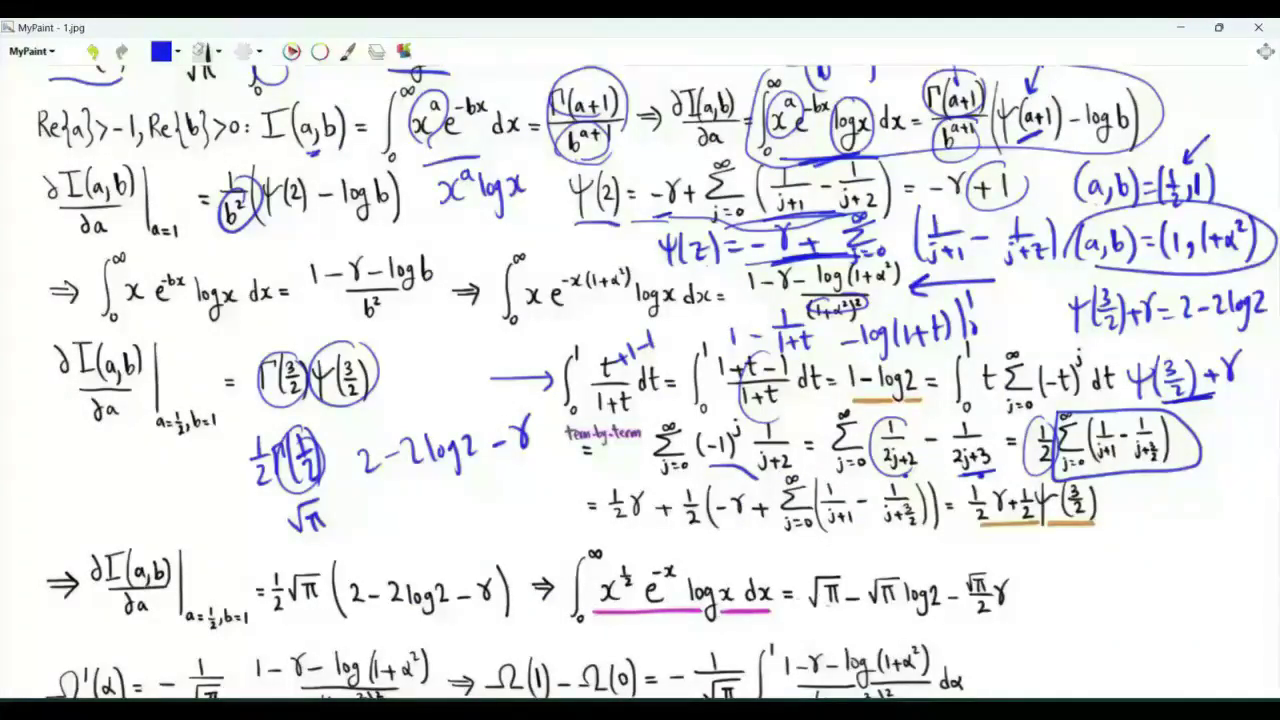
mouse_move(340, 324)
mouse_down()
mouse_move(343, 445)
mouse_move(250, 345)
mouse_up()
drag(826, 623, 1018, 620)
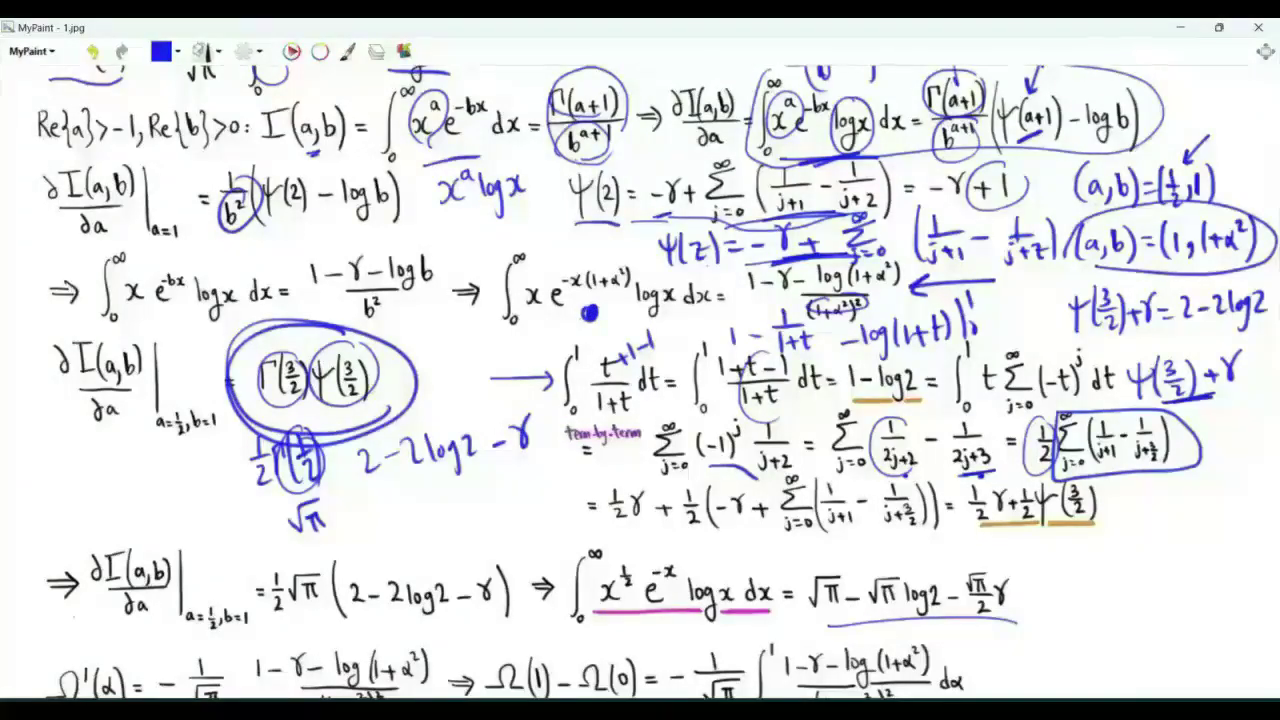
- Point an arrow at Ω'(α) and underline its whole expression
drag(55, 616, 79, 661)
mouse_move(66, 646)
mouse_down()
mouse_move(79, 661)
mouse_move(90, 647)
mouse_up()
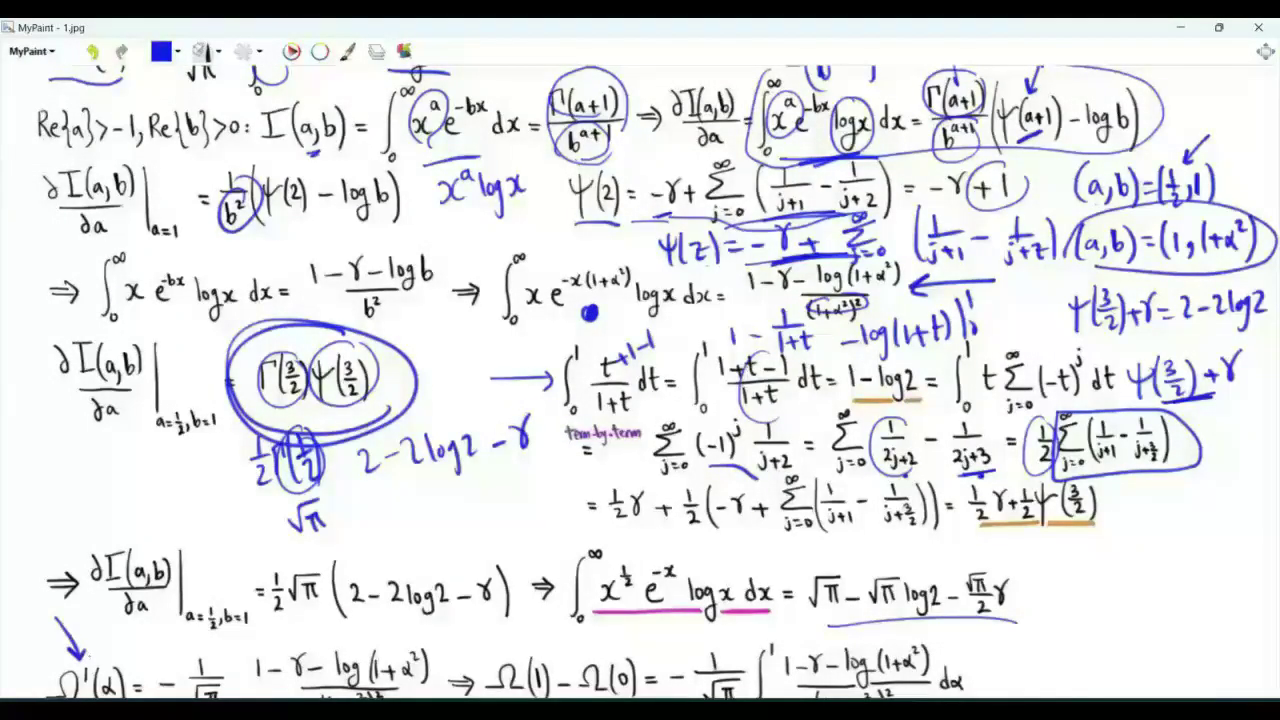
scroll(590, 313, down, 3)
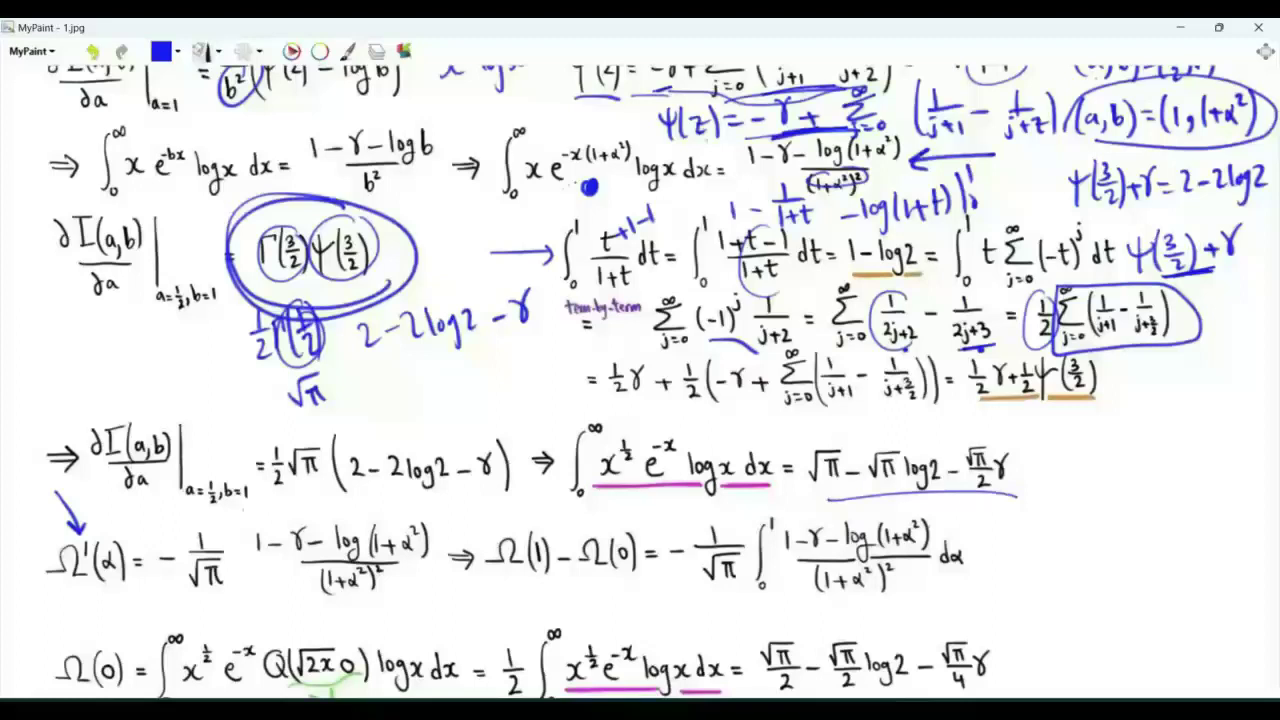
drag(82, 598, 394, 612)
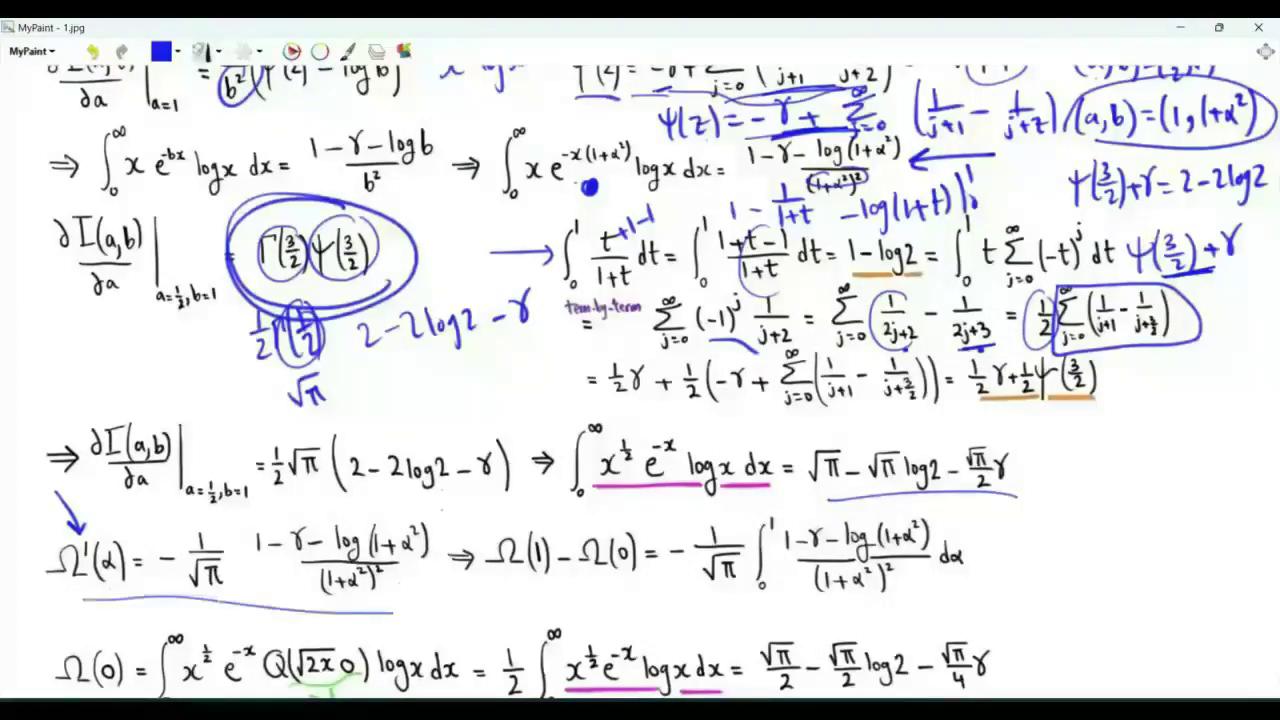
- Write an integral sign from 0 to 1 after Ω'(α), and underline Ω(1), Ω(0) and the integrand fraction
mouse_move(462, 492)
mouse_down()
mouse_move(446, 544)
mouse_move(466, 502)
mouse_up()
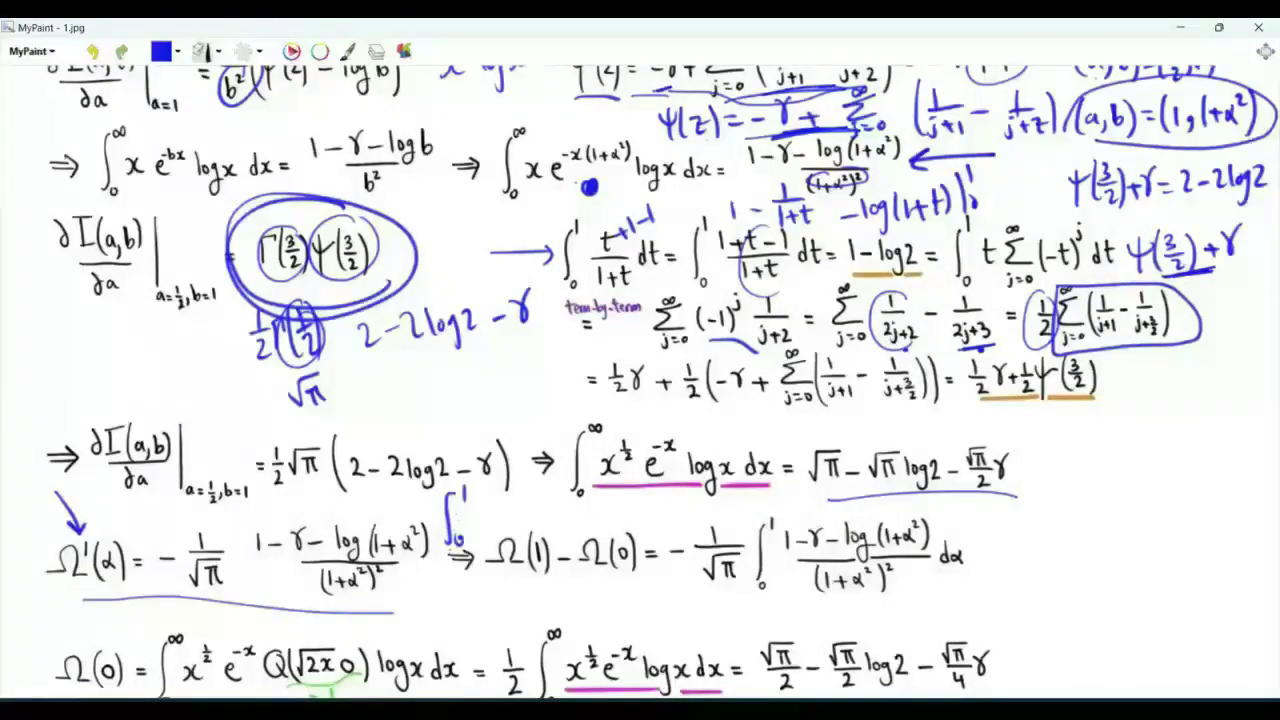
drag(500, 580, 631, 577)
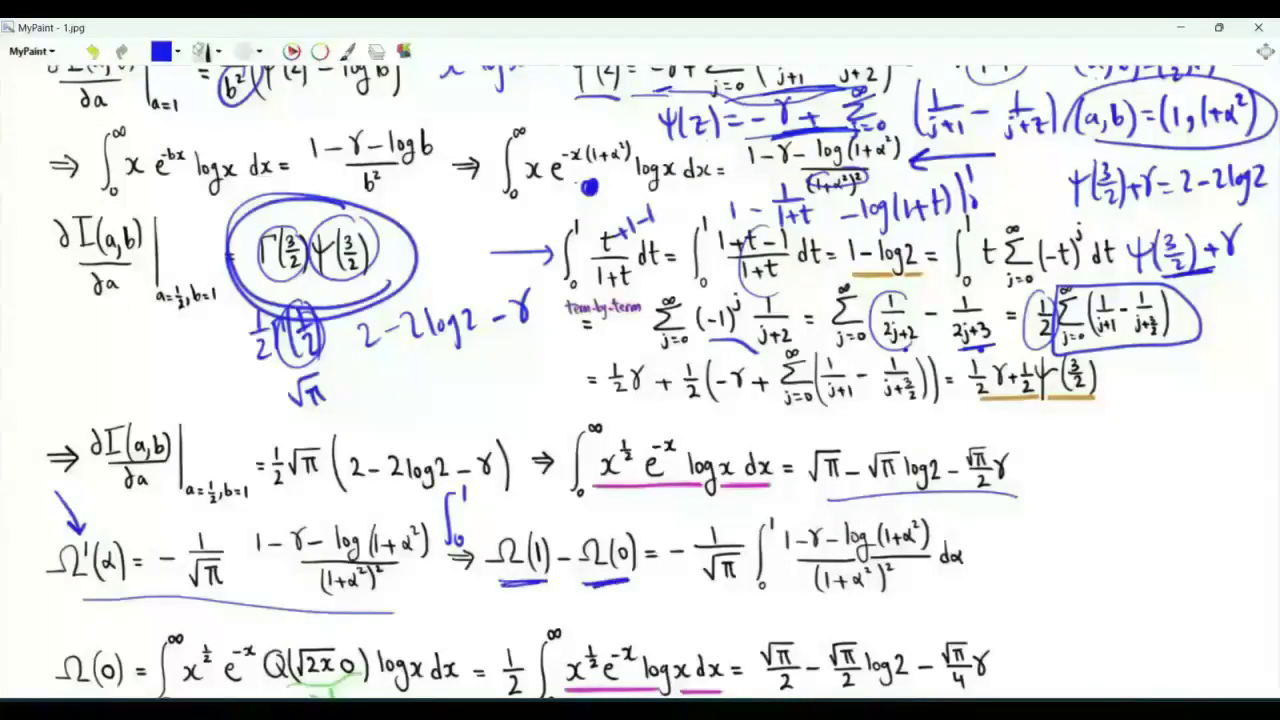
drag(256, 591, 438, 585)
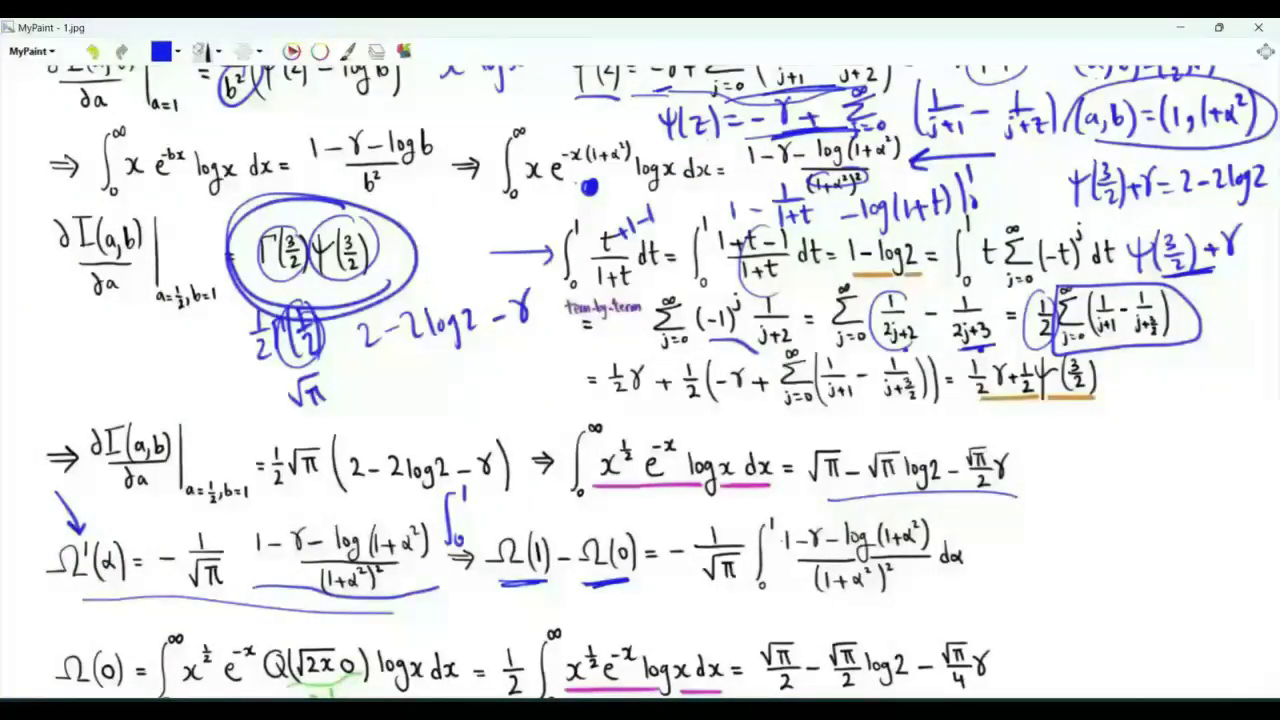
- Mark terms in the remaining lines of the first page and open the second page, 2.jpg
scroll(590, 187, down, 3)
mouse_move(848, 308)
mouse_down()
mouse_move(800, 346)
mouse_move(995, 306)
mouse_move(862, 310)
mouse_up()
scroll(444, 422, down, 3)
drag(57, 566, 130, 578)
drag(238, 591, 410, 603)
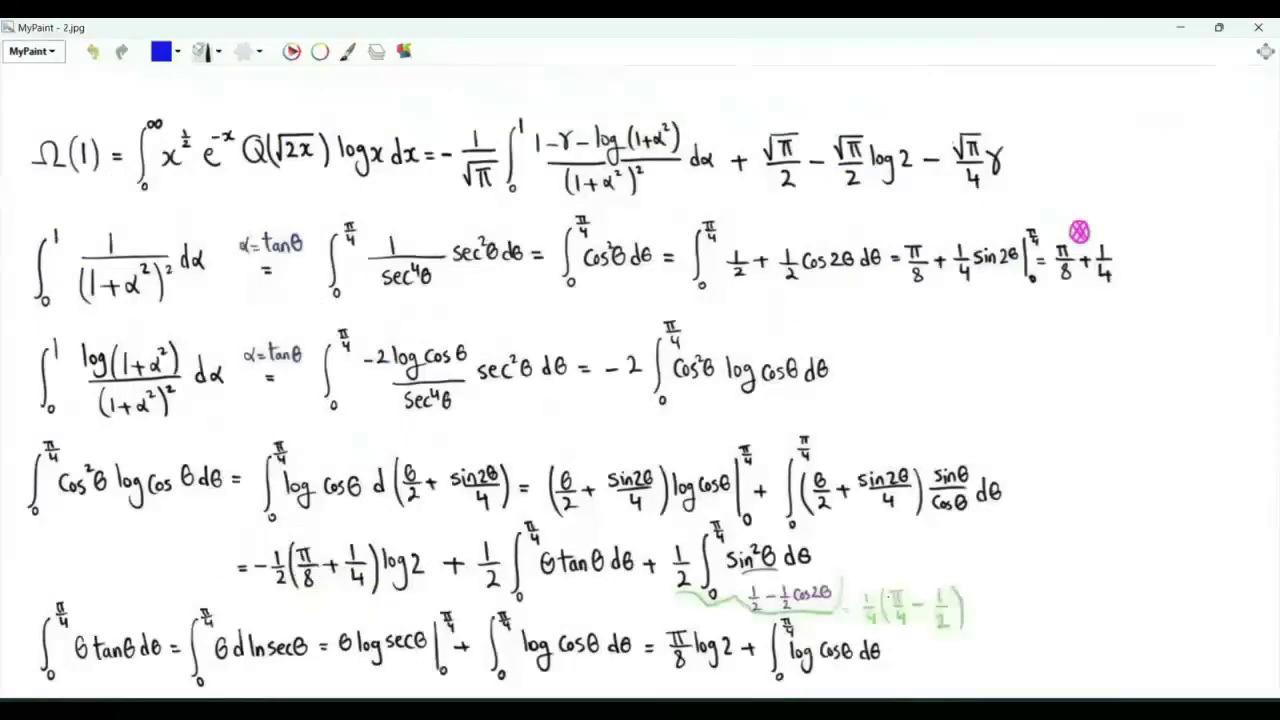
- Underline the α-integral in Ω(1), and mark sec²θ dθ and 1+α² in the first α = tanθ substitution
drag(514, 213, 682, 204)
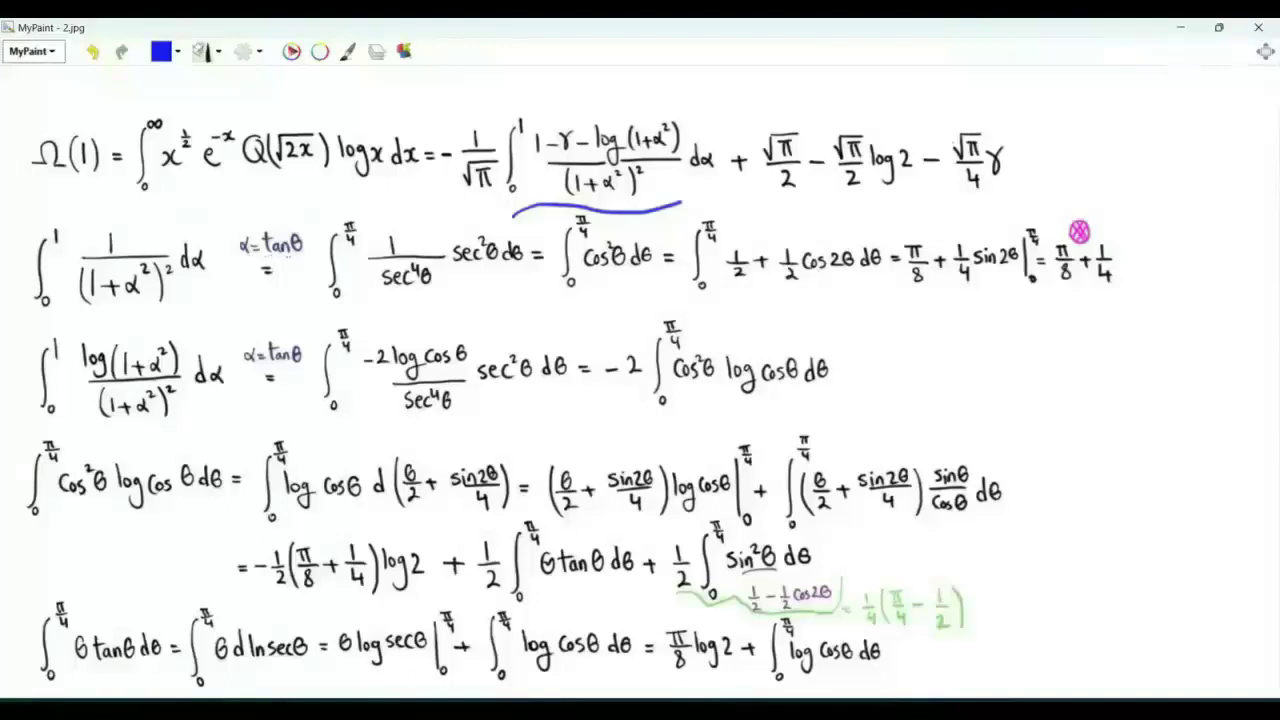
drag(454, 269, 524, 276)
drag(148, 262, 140, 260)
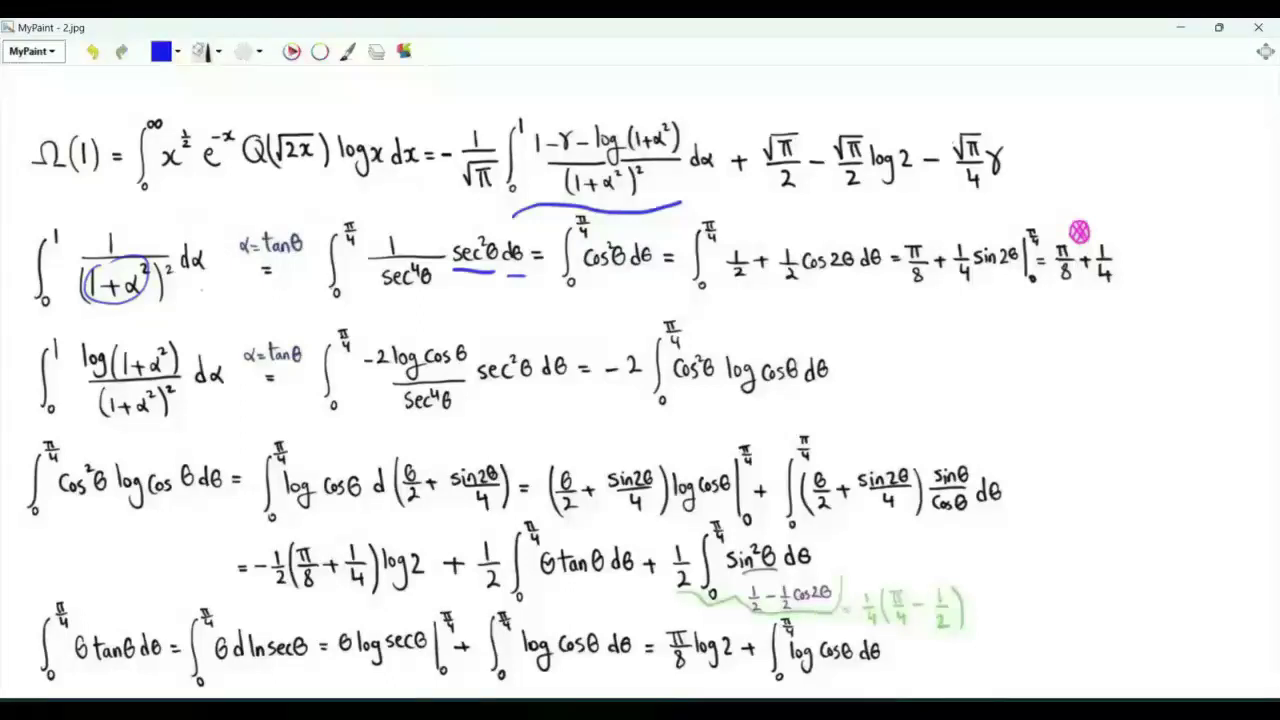
- Circle and underline sec⁴θ, underline cos²θ with a curve toward its cos2θ expansion, and underline the result π/8 + 1/4
drag(436, 258, 442, 264)
drag(395, 303, 482, 294)
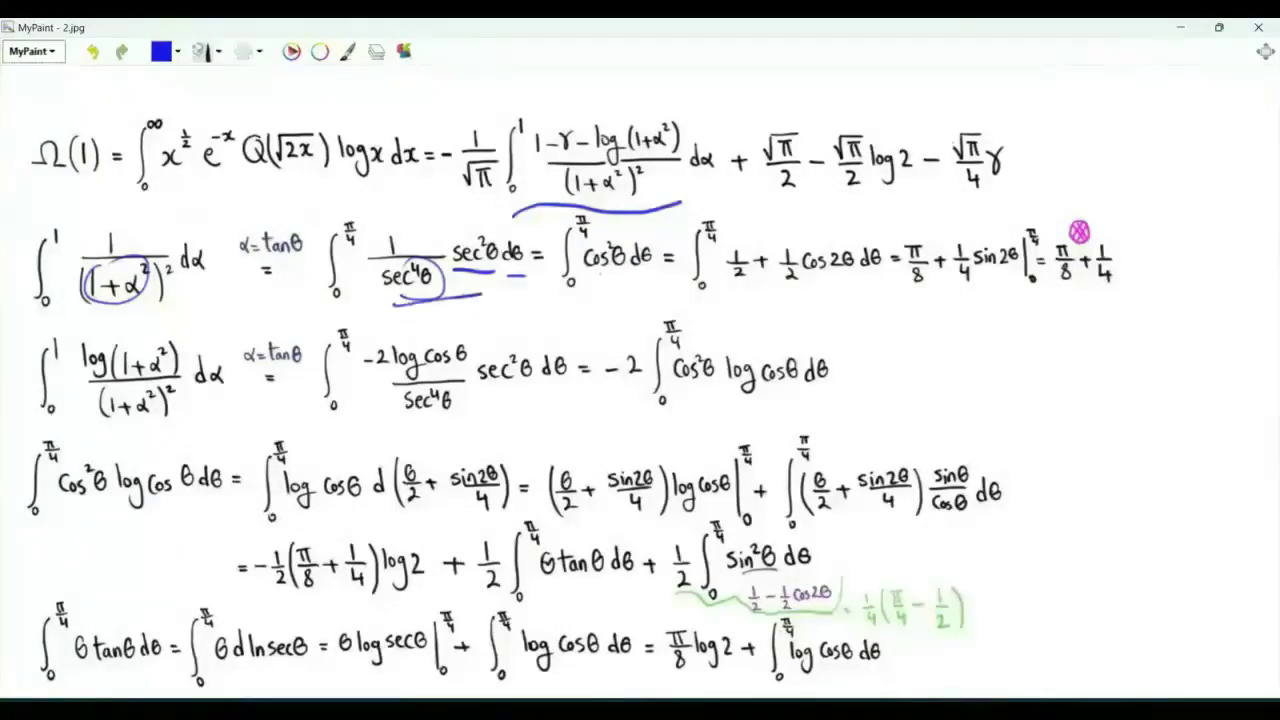
drag(598, 277, 785, 313)
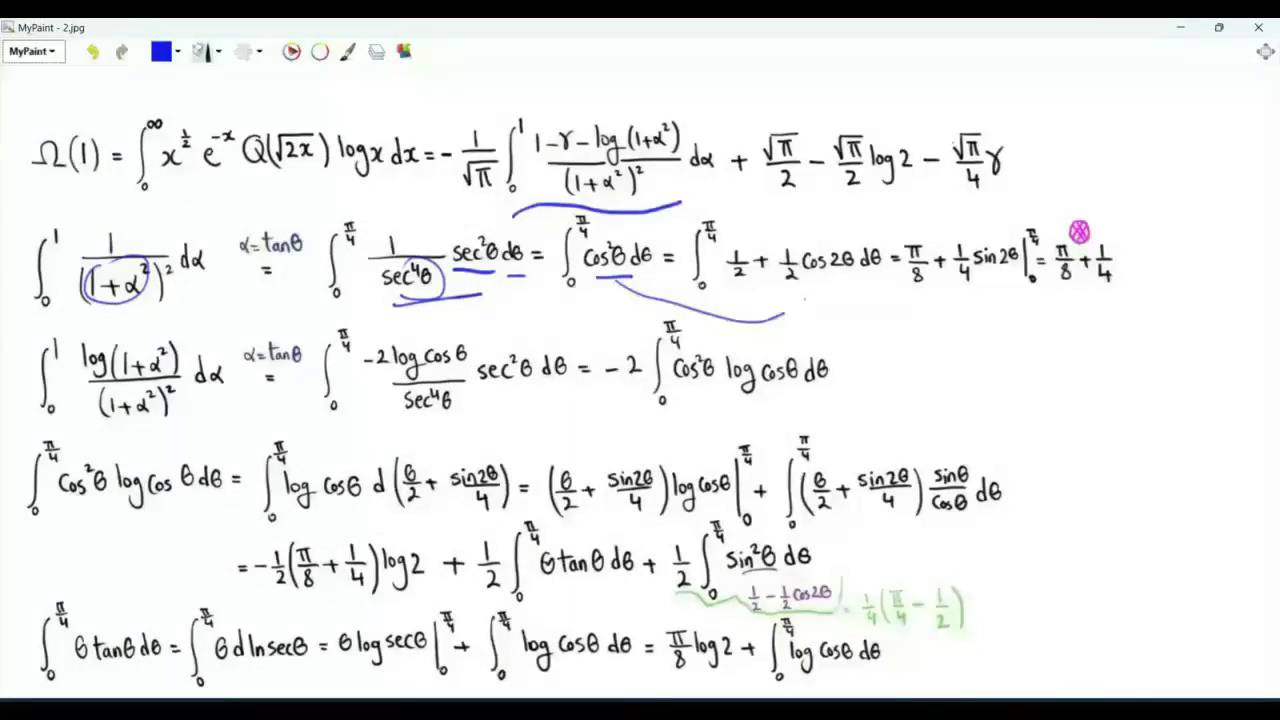
drag(1046, 296, 1135, 290)
- Mark (1+α²)² in Ω(1) and in the log integral, underline its α = tanθ, and circle the logarithm's 1+α²
drag(516, 214, 598, 192)
drag(165, 386, 172, 420)
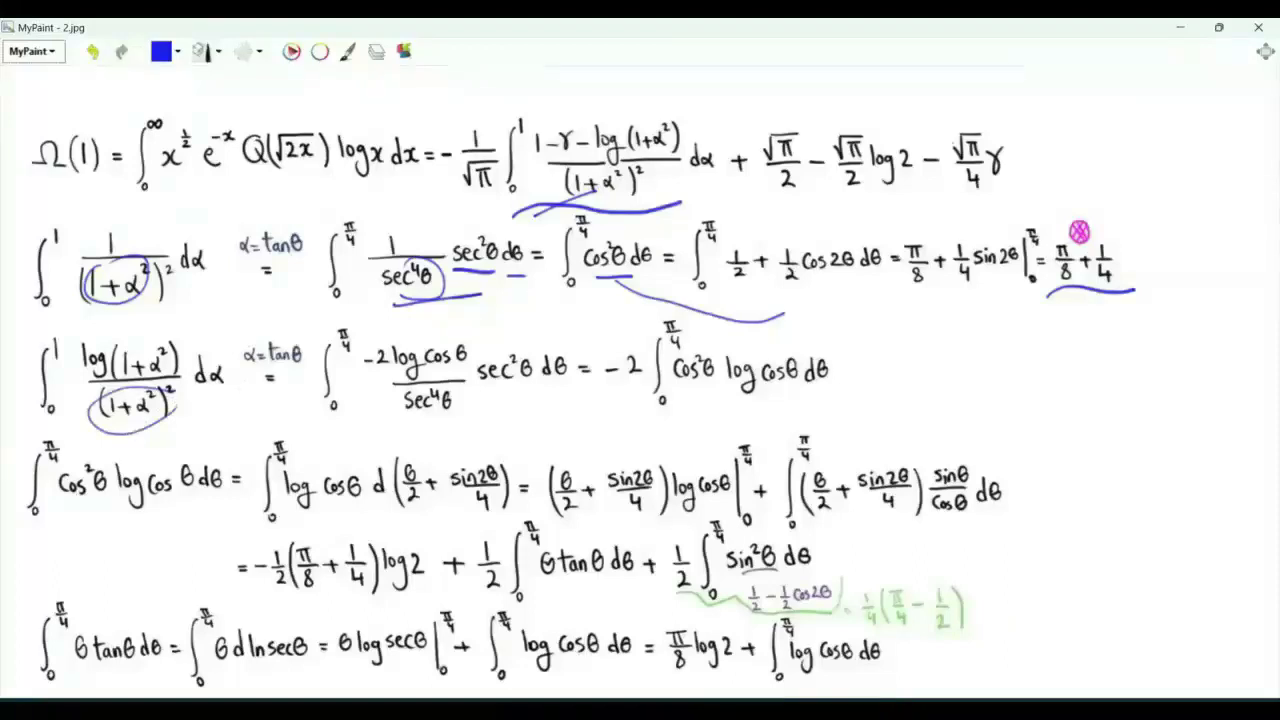
drag(238, 380, 287, 373)
drag(112, 354, 170, 350)
- Write log sec²θ above the log integral, circle −2 log cosθ, and enclose the integral of cos²θ log cosθ
drag(207, 306, 206, 326)
drag(218, 316, 214, 325)
drag(214, 325, 219, 317)
drag(231, 316, 215, 340)
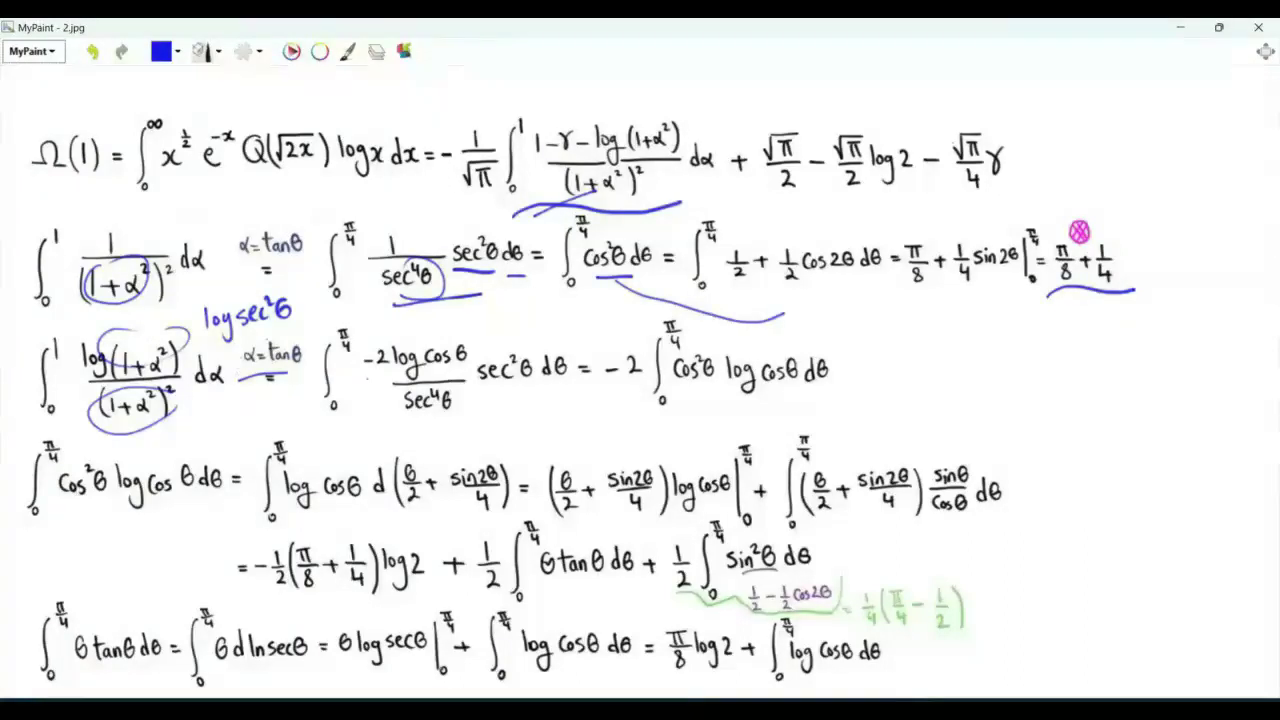
mouse_move(370, 370)
mouse_down()
mouse_move(440, 378)
mouse_move(372, 340)
mouse_up()
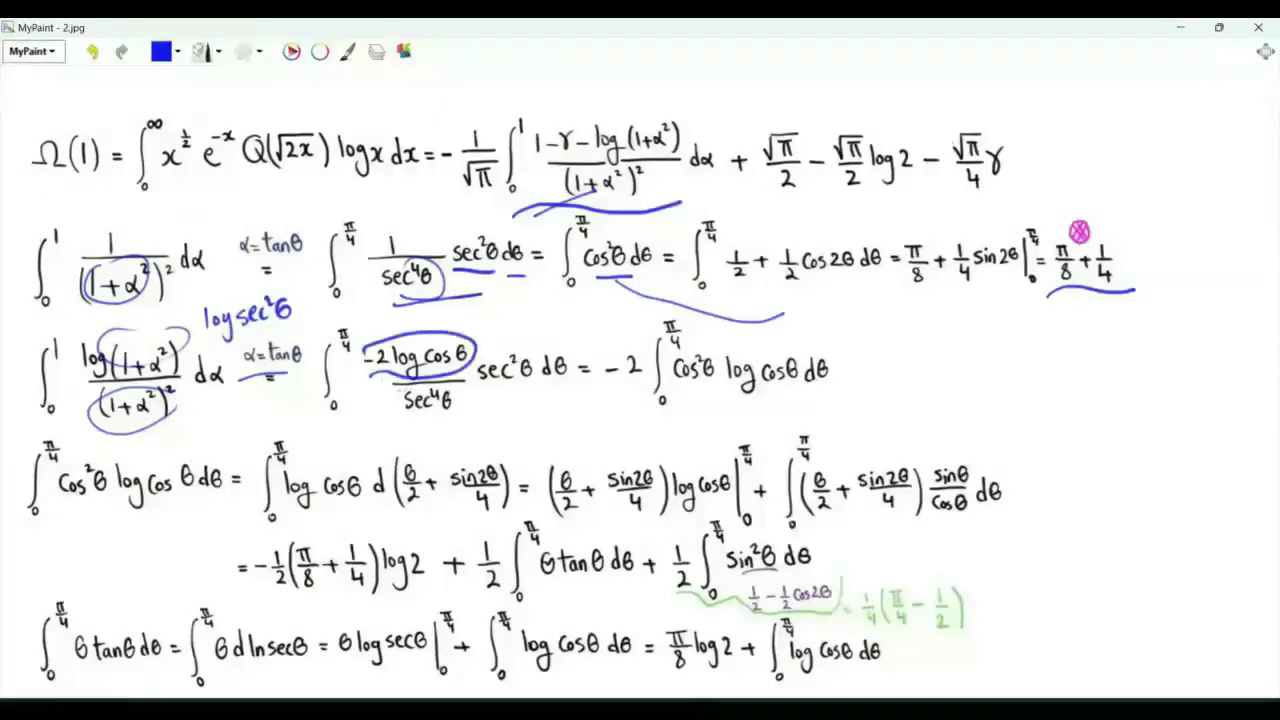
drag(660, 318, 715, 328)
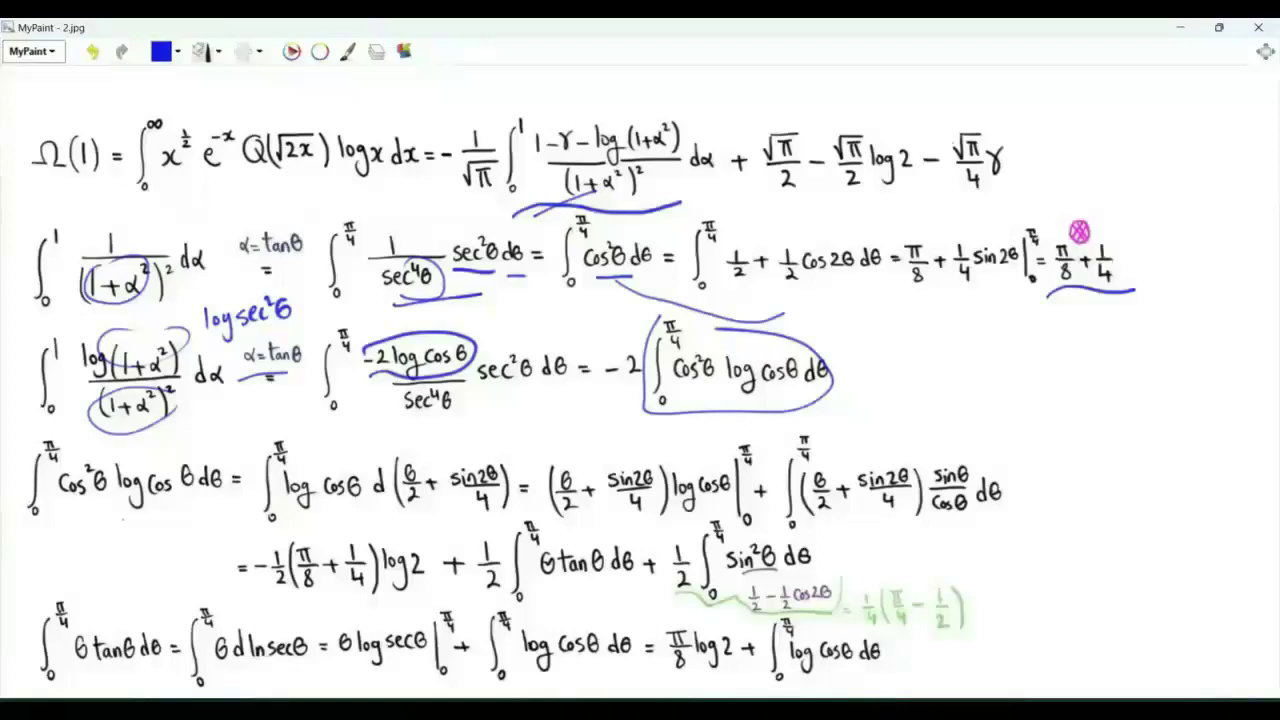
- Underline cos²θ in the integration-by-parts line and write 1/2 + 1/2 cos2θ beneath it
mouse_move(68, 501)
mouse_down()
mouse_move(106, 499)
mouse_move(74, 532)
mouse_up()
drag(63, 541, 87, 543)
drag(80, 536, 95, 534)
drag(104, 519, 118, 556)
mouse_move(126, 527)
mouse_down()
mouse_move(124, 546)
mouse_move(150, 545)
mouse_up()
drag(164, 518, 168, 542)
drag(156, 531, 172, 531)
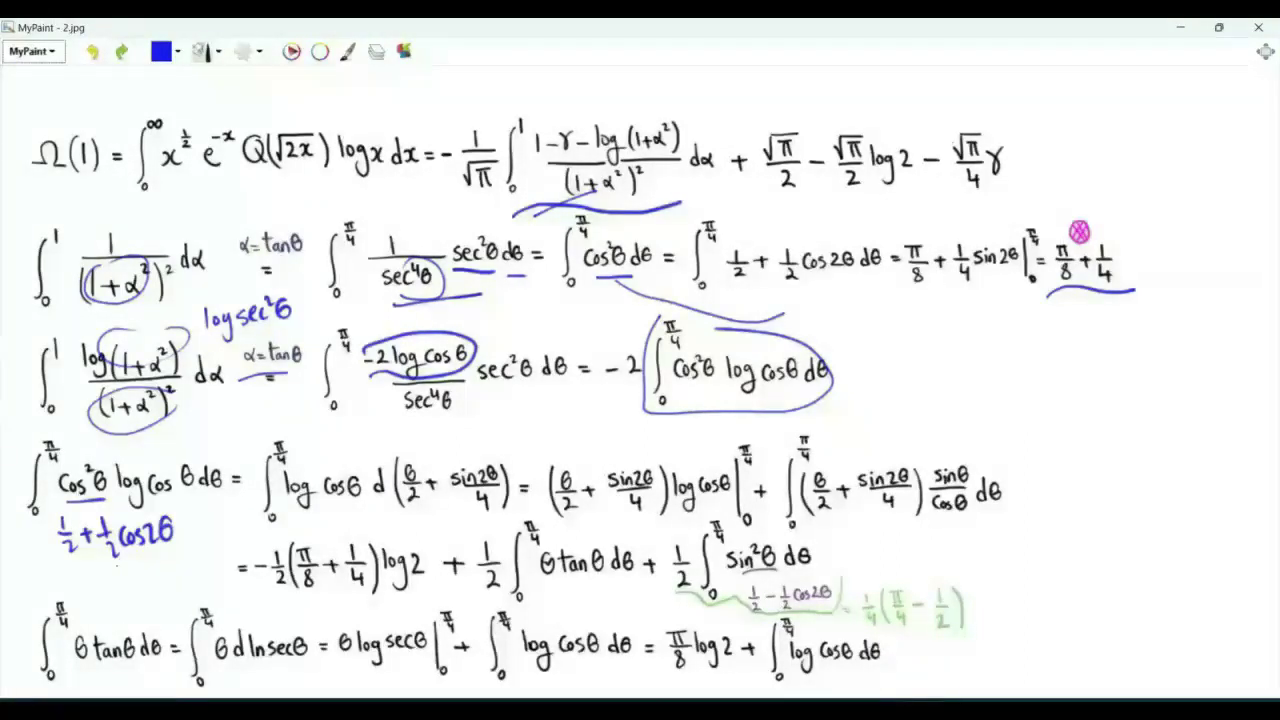
- Circle cos²θ, log cosθ and θ/2 + sin2θ/4 in the integration by parts, and underline sin2θ/4 in both places
drag(104, 462, 90, 502)
drag(447, 520, 489, 520)
mouse_move(326, 452)
mouse_down()
mouse_move(310, 518)
mouse_move(300, 452)
mouse_up()
mouse_move(482, 452)
mouse_down()
mouse_move(494, 510)
mouse_move(498, 488)
mouse_up()
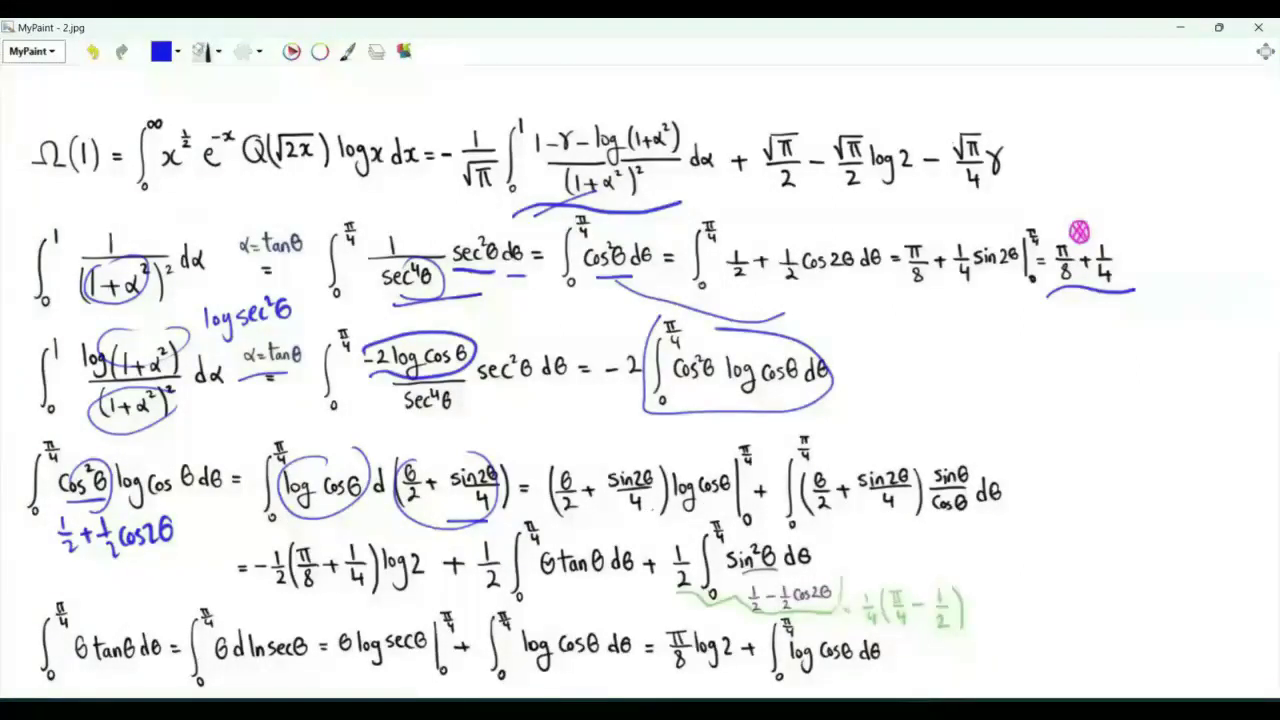
drag(578, 512, 664, 508)
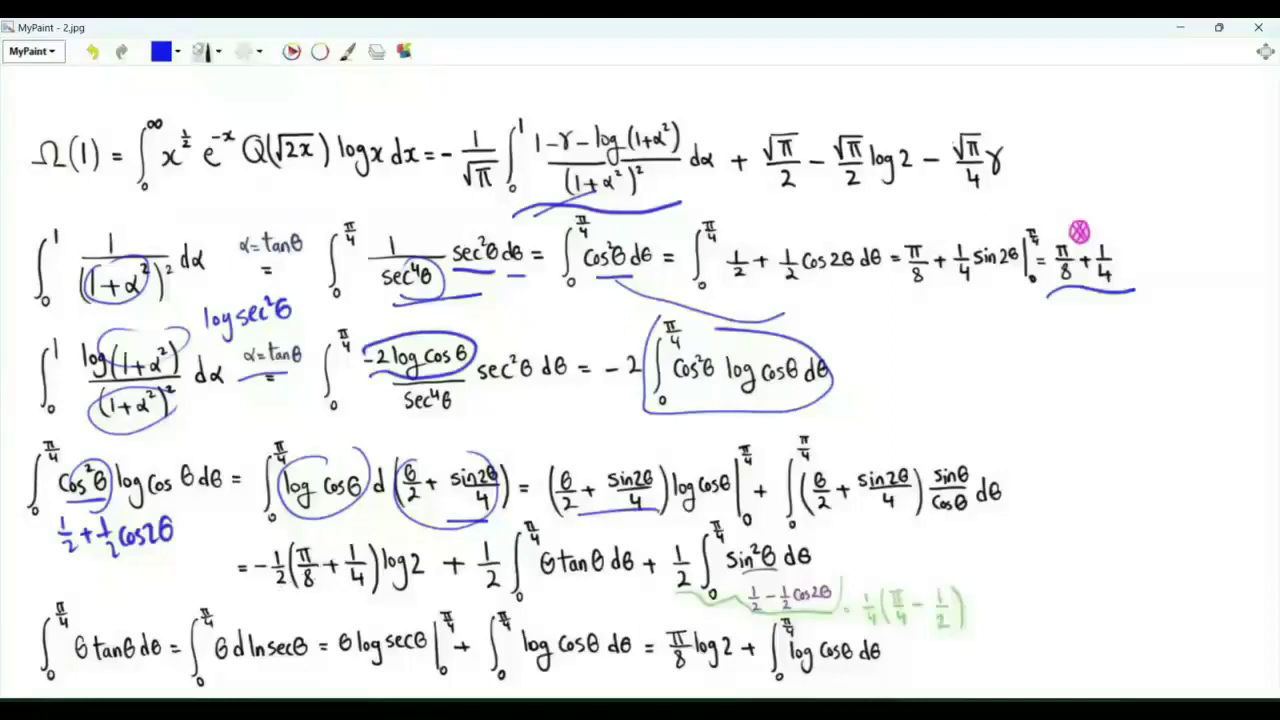
- Write log 2^(−1/2) above the boundary term, and mark −1/2, π/8 + 1/4 and log2 in its evaluation
drag(342, 557, 368, 545)
drag(349, 590, 362, 594)
mouse_move(566, 412)
mouse_down()
mouse_move(568, 441)
mouse_move(578, 429)
mouse_up()
mouse_move(597, 427)
mouse_down()
mouse_move(588, 453)
mouse_move(618, 434)
mouse_move(618, 410)
mouse_up()
mouse_move(622, 402)
mouse_down()
mouse_move(622, 416)
mouse_move(634, 410)
mouse_up()
drag(632, 416, 640, 424)
drag(362, 606, 290, 603)
drag(292, 545, 298, 552)
mouse_move(412, 540)
mouse_down()
mouse_move(432, 556)
mouse_move(414, 542)
mouse_up()
- Write minus the integral from 0 to π/4 of (θ/2 + sin2θ/4) in the space beside the enclosed integral
drag(866, 397, 878, 397)
mouse_move(912, 346)
mouse_down()
mouse_move(900, 430)
mouse_move(918, 424)
mouse_up()
mouse_move(922, 334)
mouse_down()
mouse_move(940, 332)
mouse_move(928, 350)
mouse_up()
drag(936, 350, 940, 362)
drag(968, 366, 980, 380)
drag(970, 392, 984, 410)
mouse_move(990, 382)
mouse_down()
mouse_move(1010, 380)
mouse_move(1000, 396)
mouse_up()
mouse_move(1024, 352)
mouse_down()
mouse_move(1016, 370)
mouse_move(1052, 368)
mouse_up()
drag(1066, 348, 1070, 388)
drag(962, 370, 958, 424)
drag(1084, 338, 1080, 408)
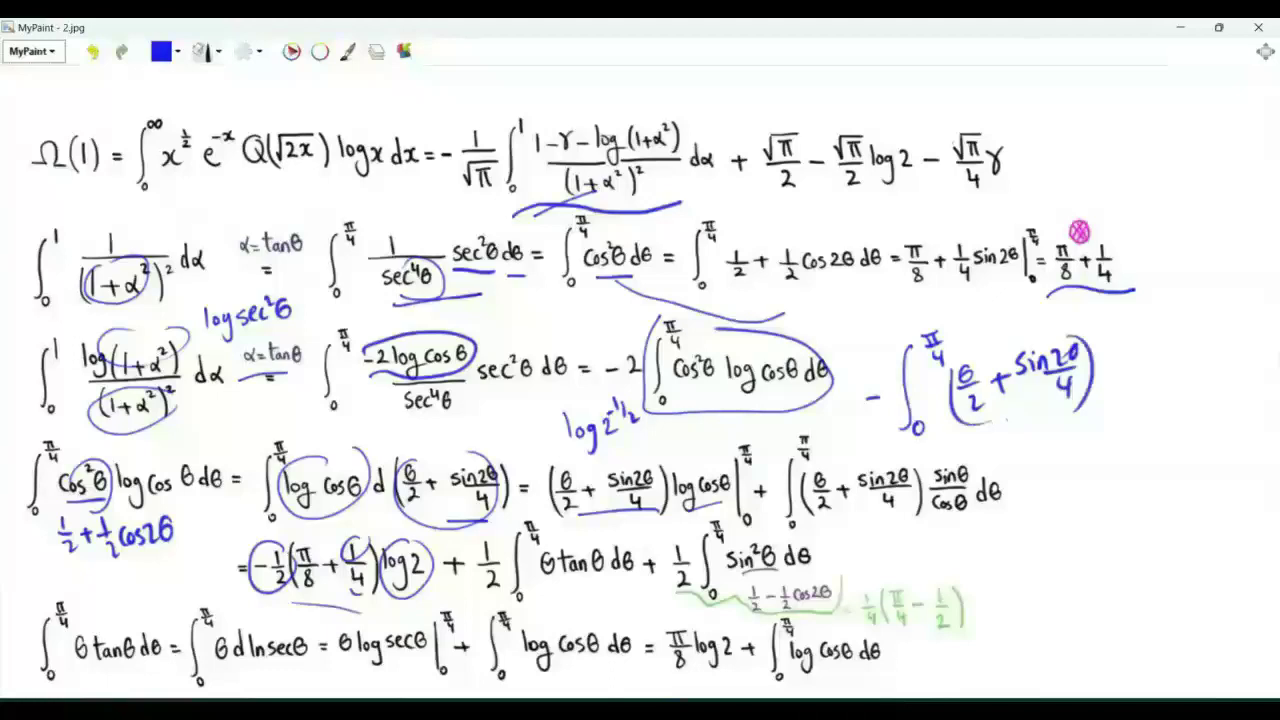
- Complete the handwritten integrand with sinθ/cosθ dθ and change the leading minus sign to plus
mouse_move(1224, 310)
mouse_down()
mouse_move(1228, 328)
mouse_move(1240, 300)
mouse_move(1248, 310)
mouse_up()
mouse_move(1118, 370)
mouse_down()
mouse_move(1190, 346)
mouse_move(1134, 394)
mouse_up()
drag(1150, 380, 1148, 382)
mouse_move(1164, 376)
mouse_down()
mouse_move(1156, 392)
mouse_move(1176, 366)
mouse_up()
drag(1168, 376, 1186, 374)
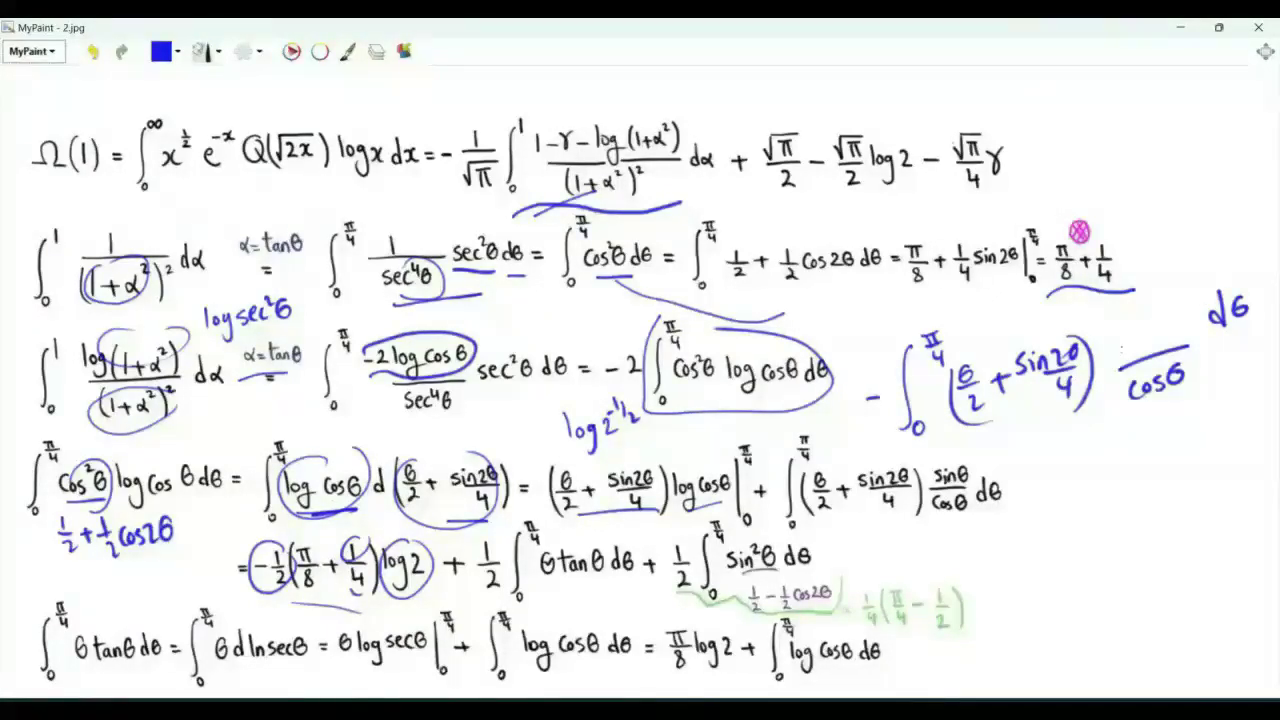
drag(1134, 328, 1122, 346)
mouse_move(1141, 334)
mouse_down()
mouse_move(1142, 346)
mouse_move(1161, 338)
mouse_up()
drag(1176, 312, 1178, 316)
drag(873, 386, 874, 428)
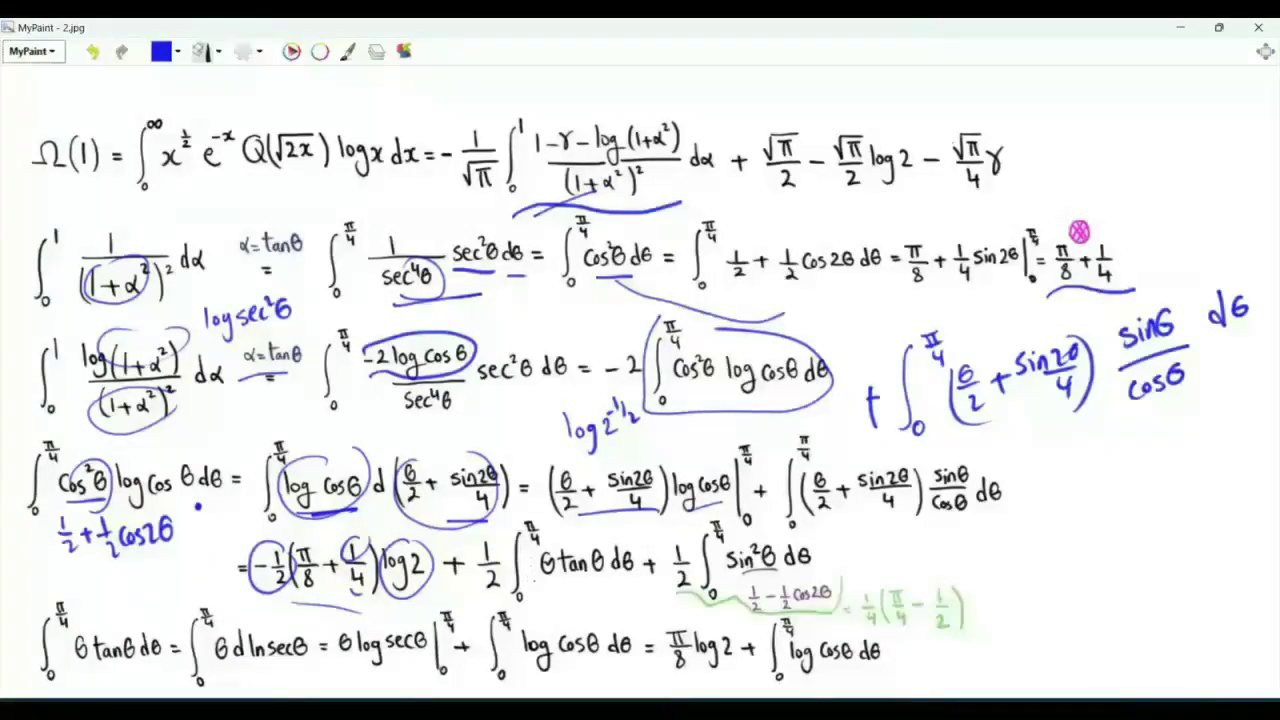
- Circle sin2θ and write 2sinθcosθ above it, and underline sin²θ, θ tanθ dθ and the next line's tanθ
drag(862, 478, 862, 470)
mouse_move(872, 452)
mouse_down()
mouse_move(888, 466)
mouse_move(976, 430)
mouse_up()
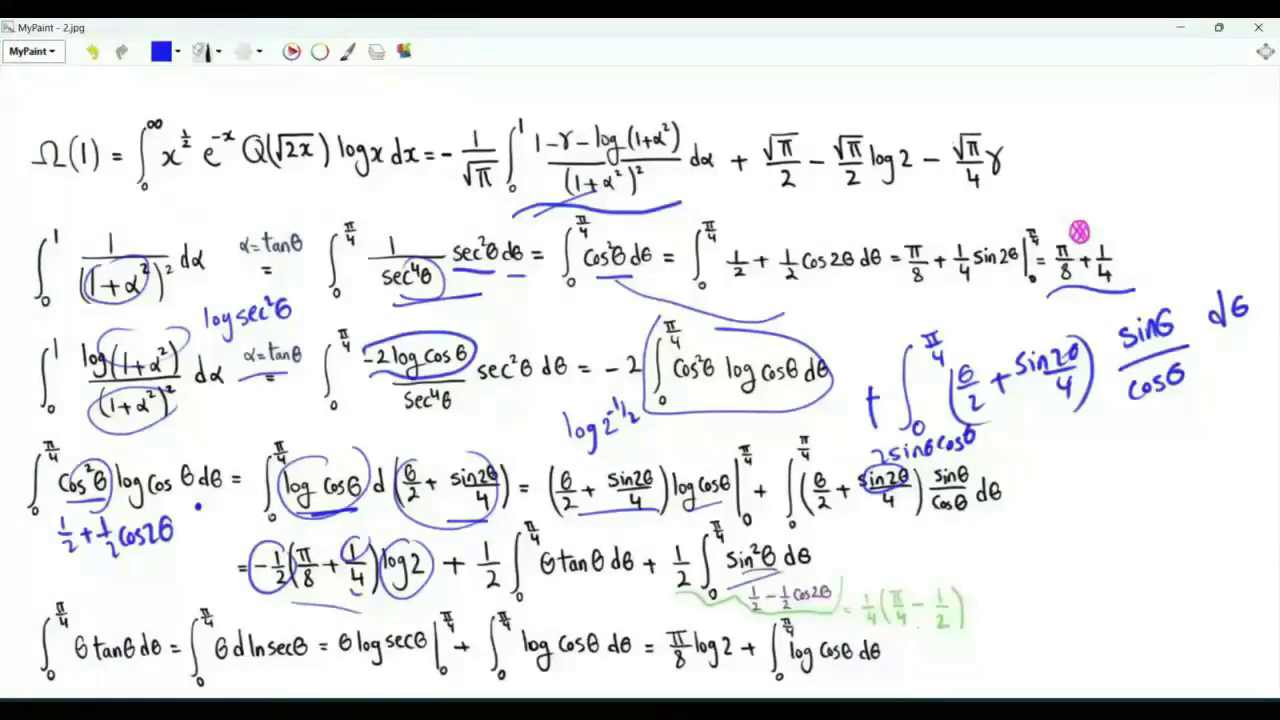
drag(549, 592, 617, 598)
drag(100, 668, 127, 668)
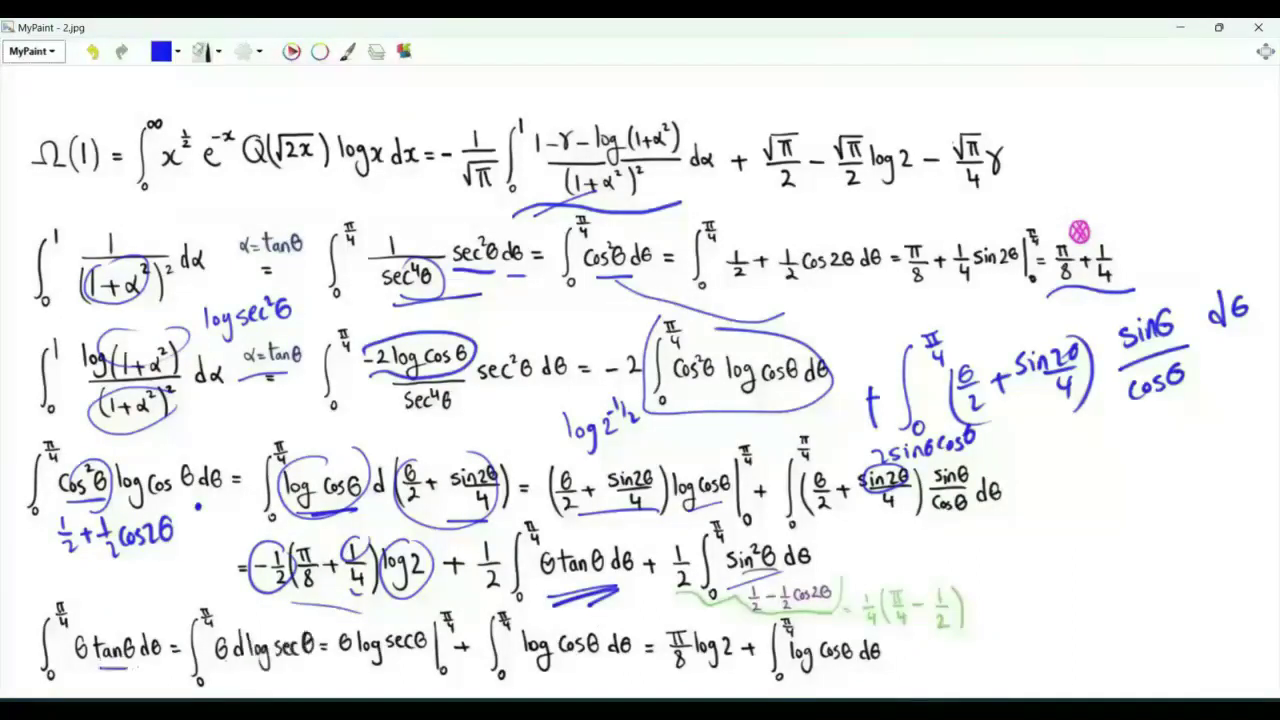
- Mark θ dlog secθ, underline θ log secθ with secθ circled, and underline π/8 in the θ tanθ derivation line
drag(258, 674, 308, 676)
drag(222, 644, 302, 620)
drag(360, 670, 402, 682)
drag(410, 626, 432, 634)
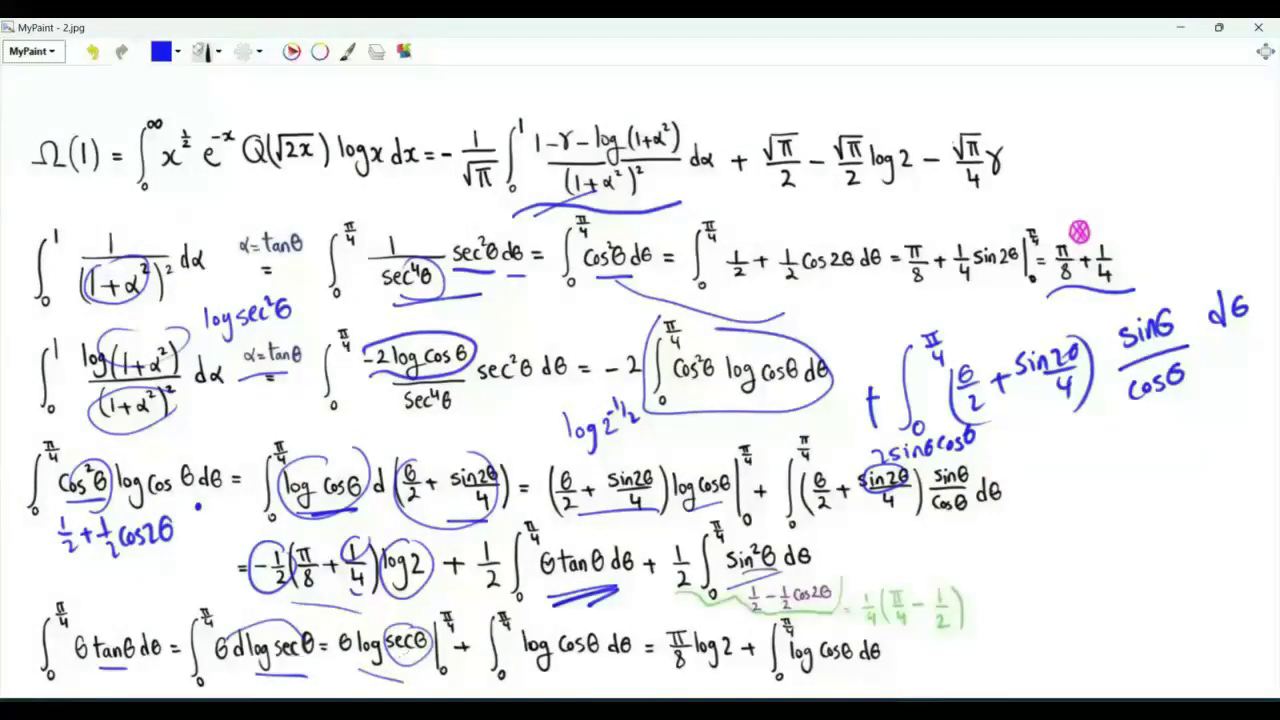
drag(366, 676, 404, 686)
drag(674, 679, 702, 675)
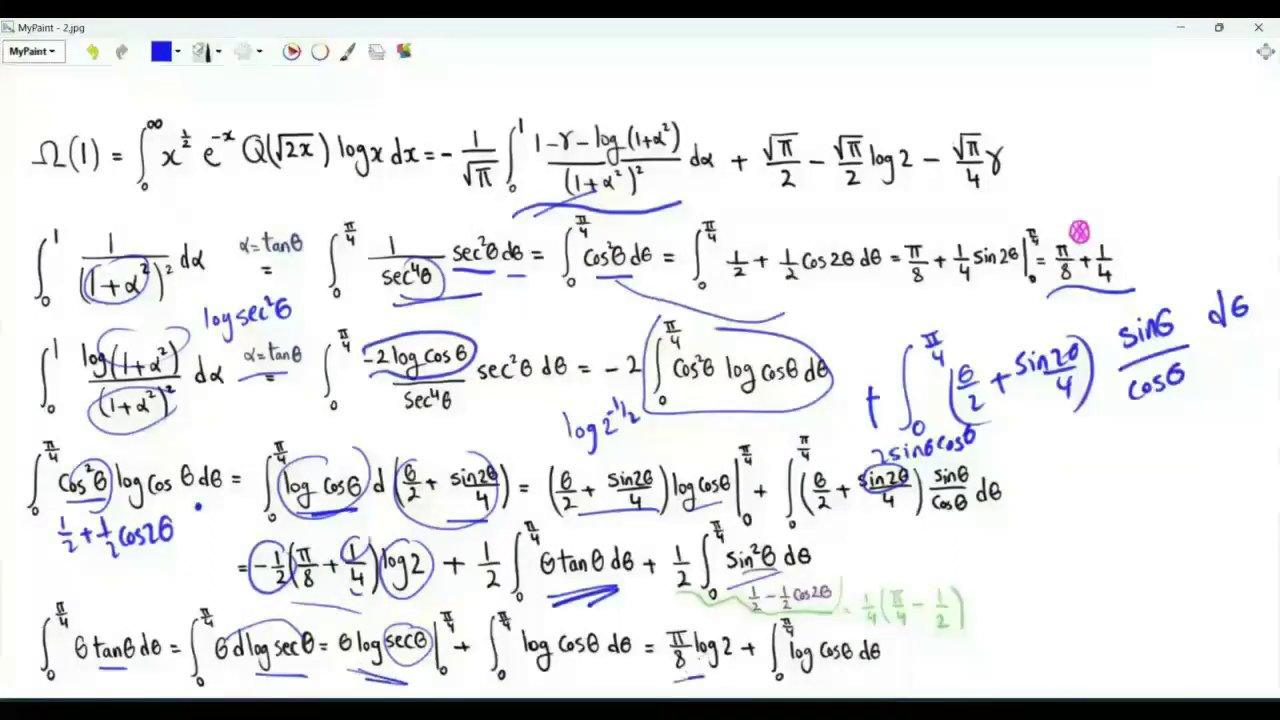
- Write minus the integral from 0 to π/4 of log secθ dθ in the blank space, circling its minus and underlining log secθ
drag(1018, 550, 1030, 549)
drag(1058, 510, 1048, 592)
drag(1062, 592, 1060, 594)
mouse_move(1060, 498)
mouse_down()
mouse_move(1078, 495)
mouse_move(1078, 566)
mouse_up()
mouse_move(1088, 548)
mouse_down()
mouse_move(1104, 574)
mouse_move(1120, 555)
mouse_up()
drag(1136, 546, 1174, 538)
drag(1186, 530, 1196, 506)
drag(1024, 532, 1022, 534)
drag(1204, 520, 1216, 524)
drag(1098, 576, 1180, 556)
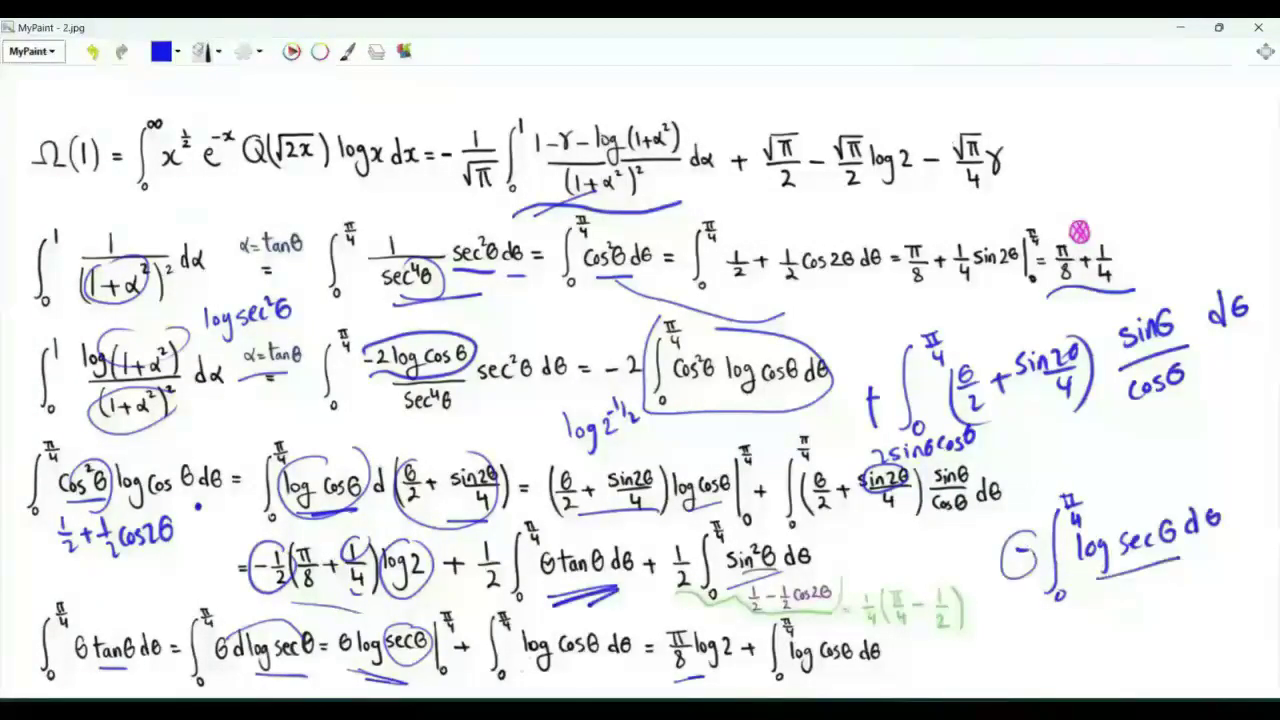
- Write cotθ sinθ above cosθ in the log cosθ line, and underline log cosθ, log cotθ and log sinθ
scroll(1079, 232, down, 5)
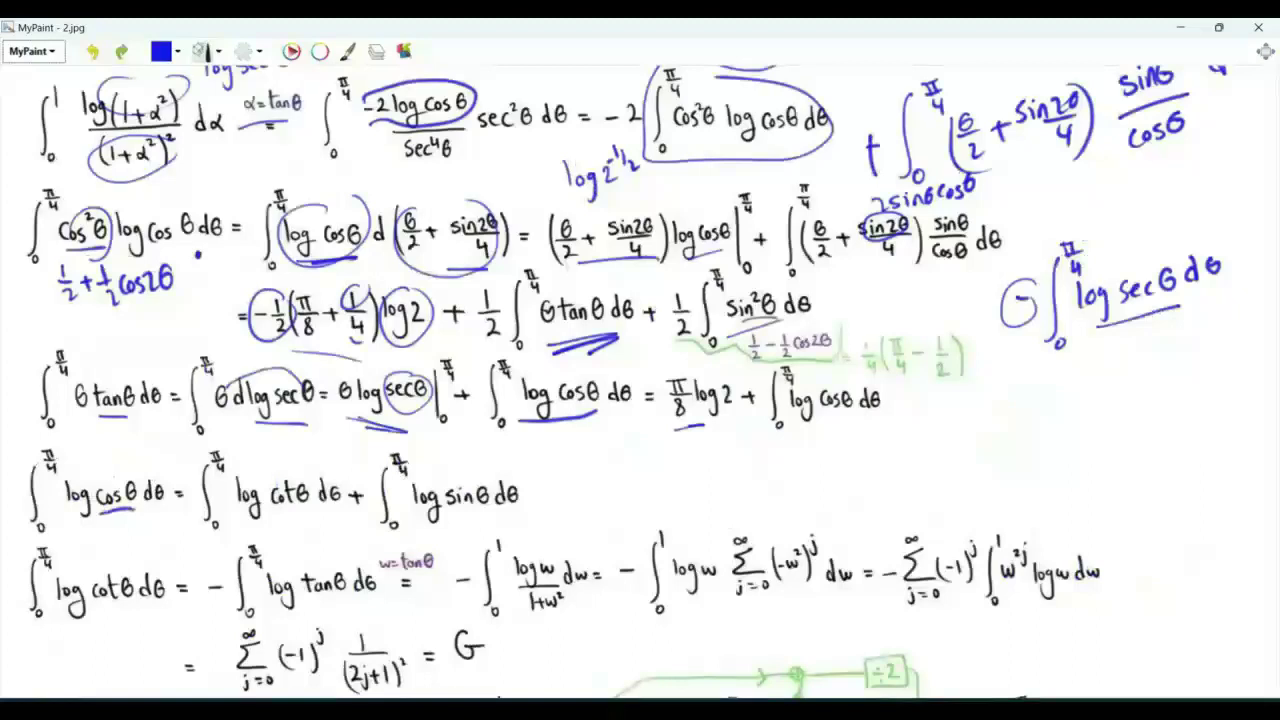
mouse_move(90, 443)
mouse_down()
mouse_move(84, 455)
mouse_move(95, 446)
mouse_up()
mouse_move(104, 428)
mouse_down()
mouse_move(104, 456)
mouse_move(110, 439)
mouse_up()
mouse_move(116, 432)
mouse_down()
mouse_move(116, 456)
mouse_move(140, 452)
mouse_up()
mouse_move(146, 442)
mouse_down()
mouse_move(154, 452)
mouse_move(176, 438)
mouse_up()
drag(70, 525, 142, 519)
drag(249, 525, 292, 522)
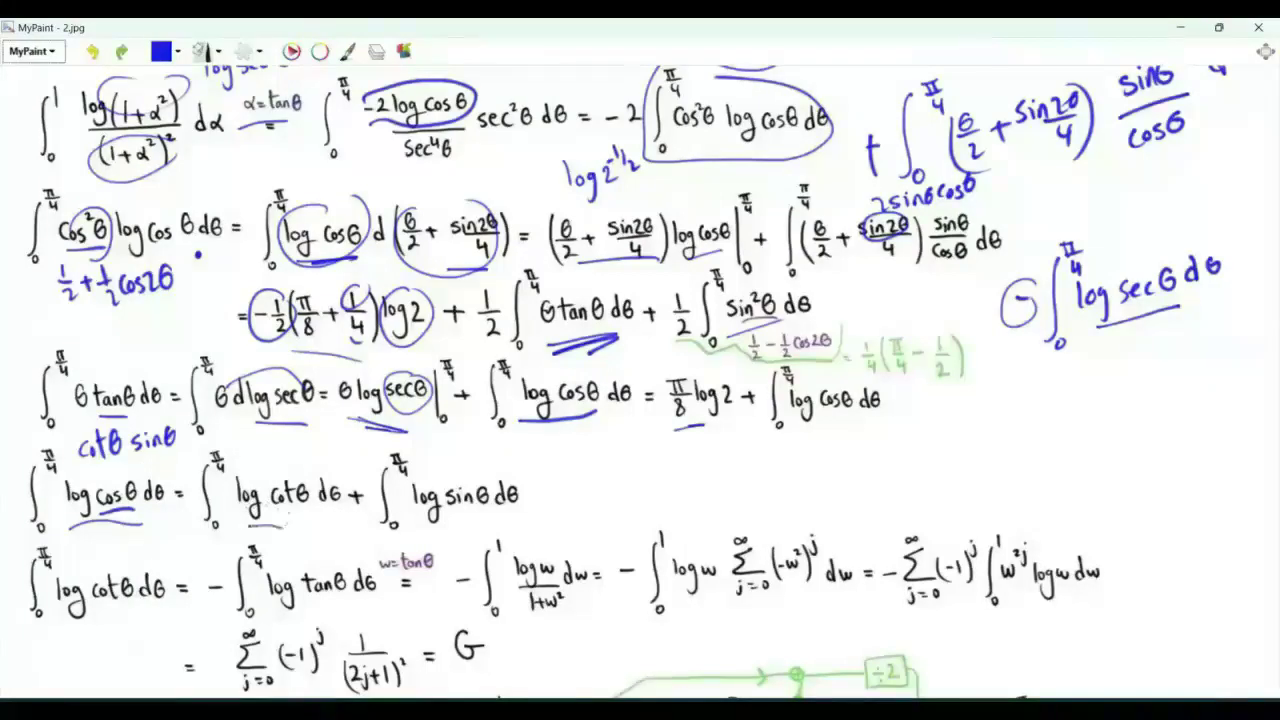
drag(430, 530, 482, 522)
- Underline log cotθ with an arrow down to log tanθ, and underline 1+w² and its series Σ(−w²)^j
drag(246, 521, 296, 516)
drag(274, 519, 288, 552)
drag(282, 545, 298, 548)
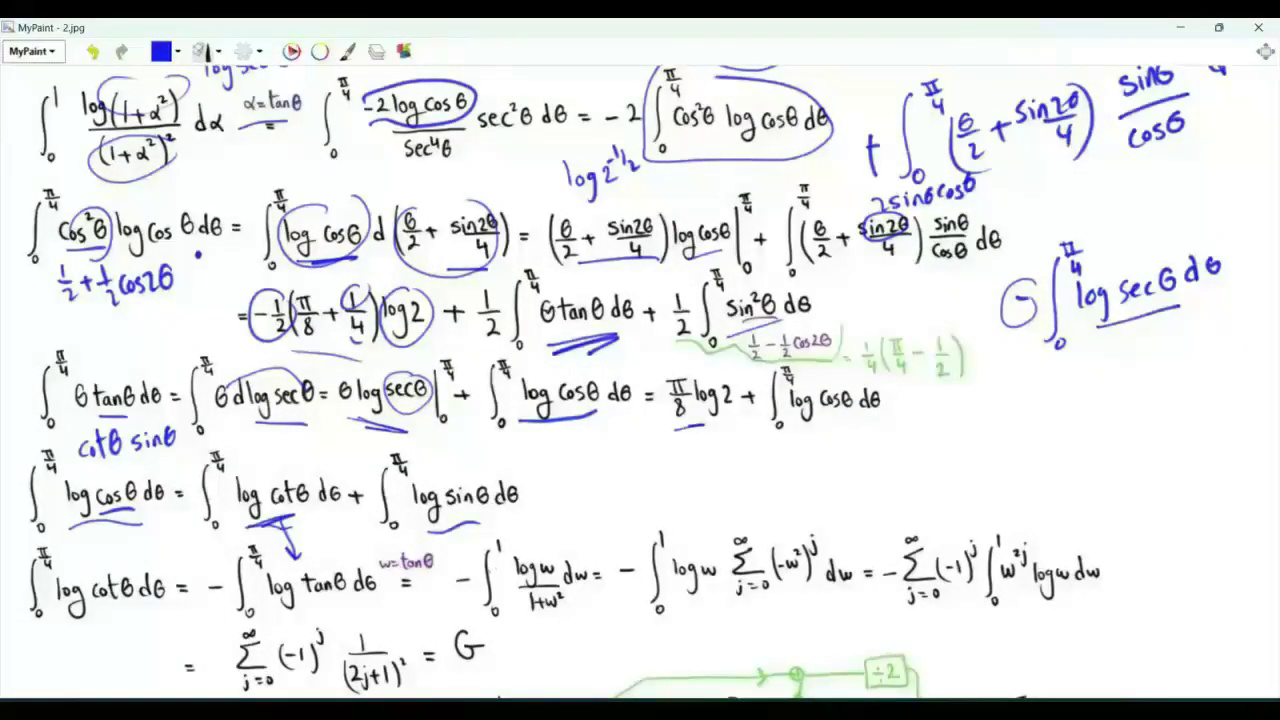
drag(534, 617, 557, 617)
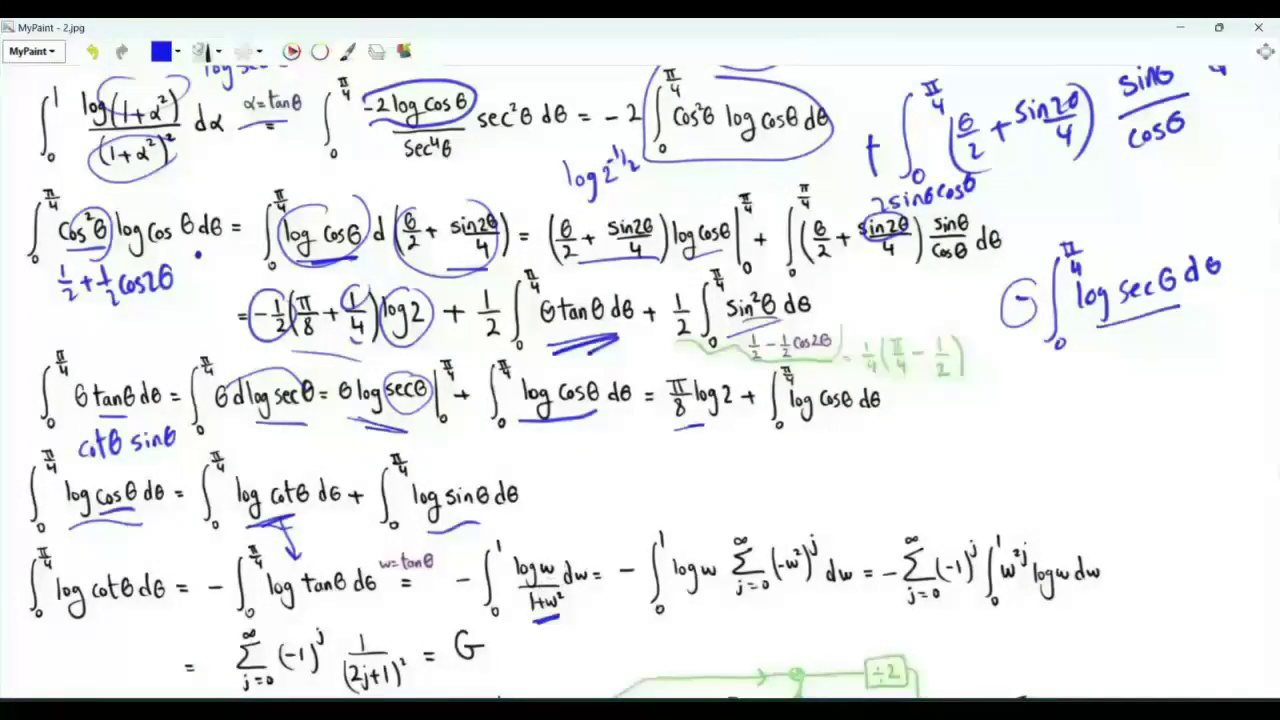
drag(737, 599, 800, 597)
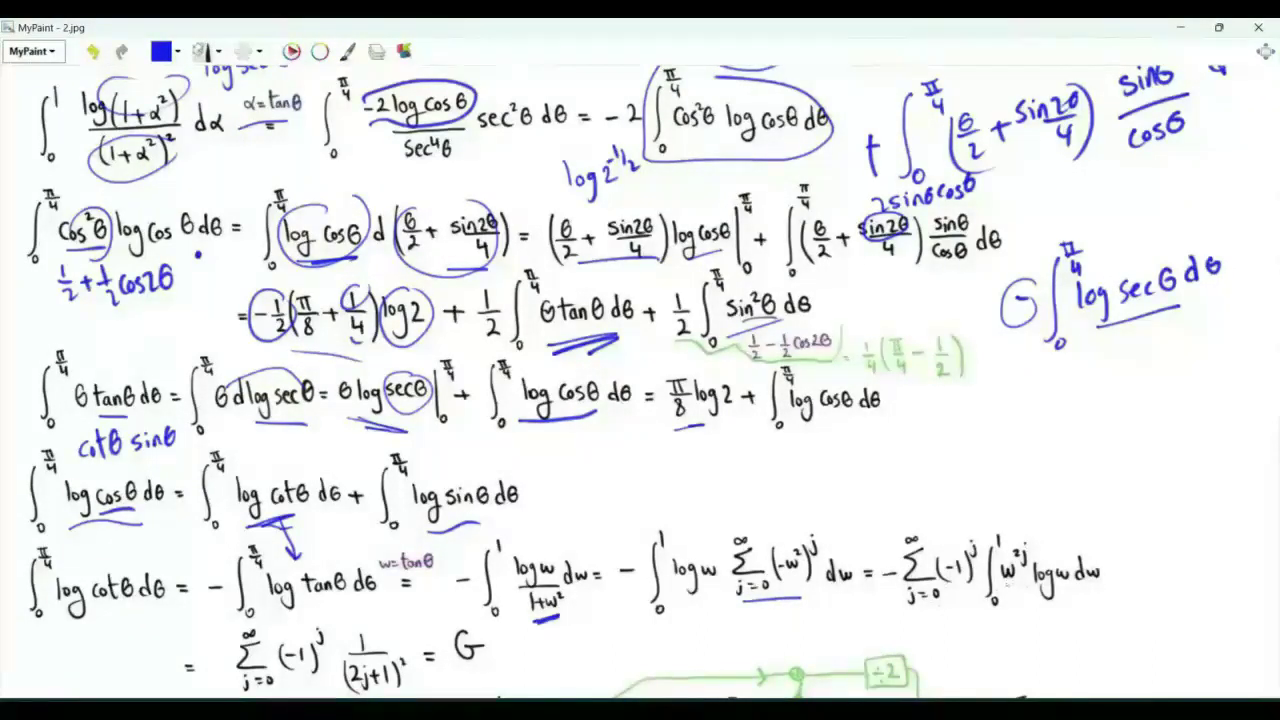
- Write the general integral from 0 to 1 of w^a (log w)^b dw above the series line's last integral
mouse_move(999, 430)
mouse_down()
mouse_move(981, 492)
mouse_move(1007, 430)
mouse_up()
mouse_move(993, 484)
mouse_down()
mouse_move(1044, 452)
mouse_move(1102, 478)
mouse_up()
drag(1052, 440, 1044, 488)
drag(1104, 440, 1108, 486)
drag(1116, 428, 1128, 462)
drag(1142, 456, 1163, 456)
- Write the general integral's closed form, a power of (−1) times Γ(b+1), over (a+1)^(b+1)
drag(1072, 514, 1084, 512)
drag(1072, 520, 1090, 518)
drag(1100, 506, 1108, 506)
drag(1112, 498, 1116, 518)
mouse_move(1124, 478)
mouse_down()
mouse_move(1126, 496)
mouse_move(1146, 489)
mouse_up()
drag(1153, 476, 1154, 514)
mouse_move(1178, 486)
mouse_down()
mouse_move(1176, 512)
mouse_move(1222, 506)
mouse_up()
mouse_move(1123, 528)
mouse_down()
mouse_move(1223, 508)
mouse_move(1137, 556)
mouse_up()
mouse_move(1153, 538)
mouse_down()
mouse_move(1152, 551)
mouse_move(1169, 543)
mouse_up()
drag(1173, 533, 1173, 552)
mouse_move(1178, 530)
mouse_down()
mouse_move(1181, 556)
mouse_move(1195, 533)
mouse_up()
drag(1203, 526, 1223, 534)
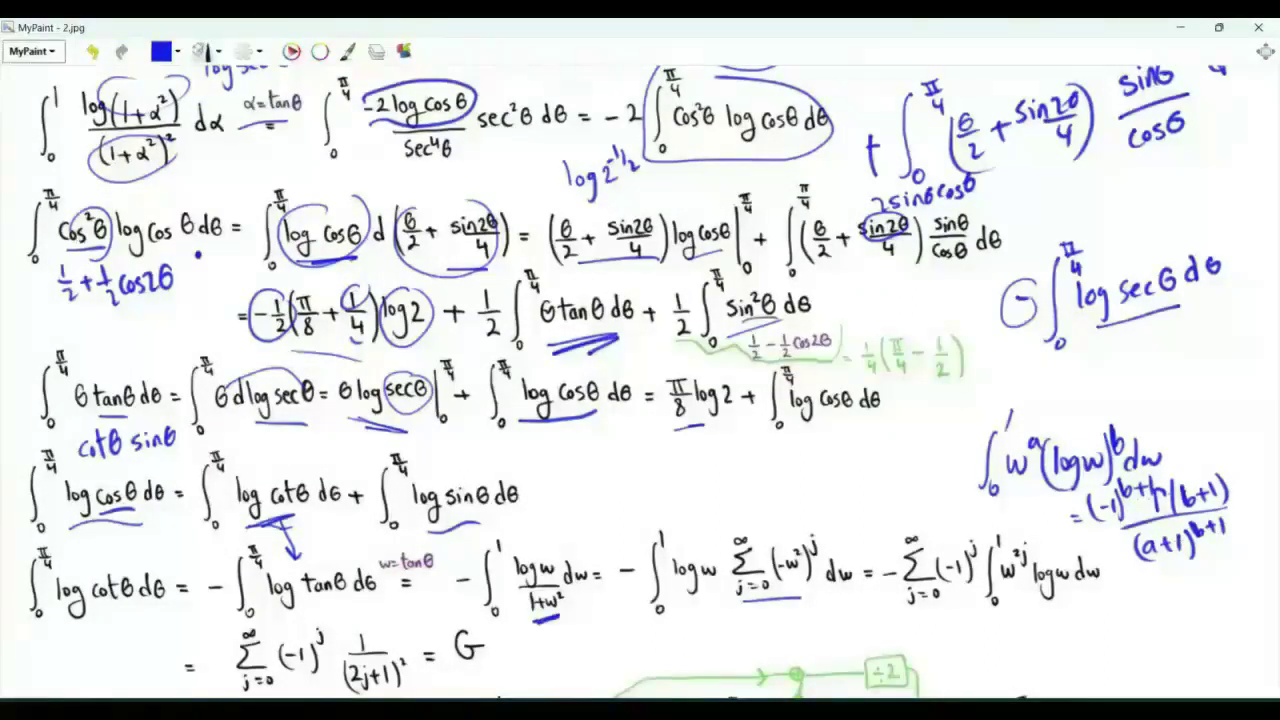
- Circle the closed form's numerator, the minus before the sum and the exponent 2j, and underline the exponent b+1
mouse_move(1128, 522)
mouse_down()
mouse_move(1230, 488)
mouse_move(1092, 516)
mouse_up()
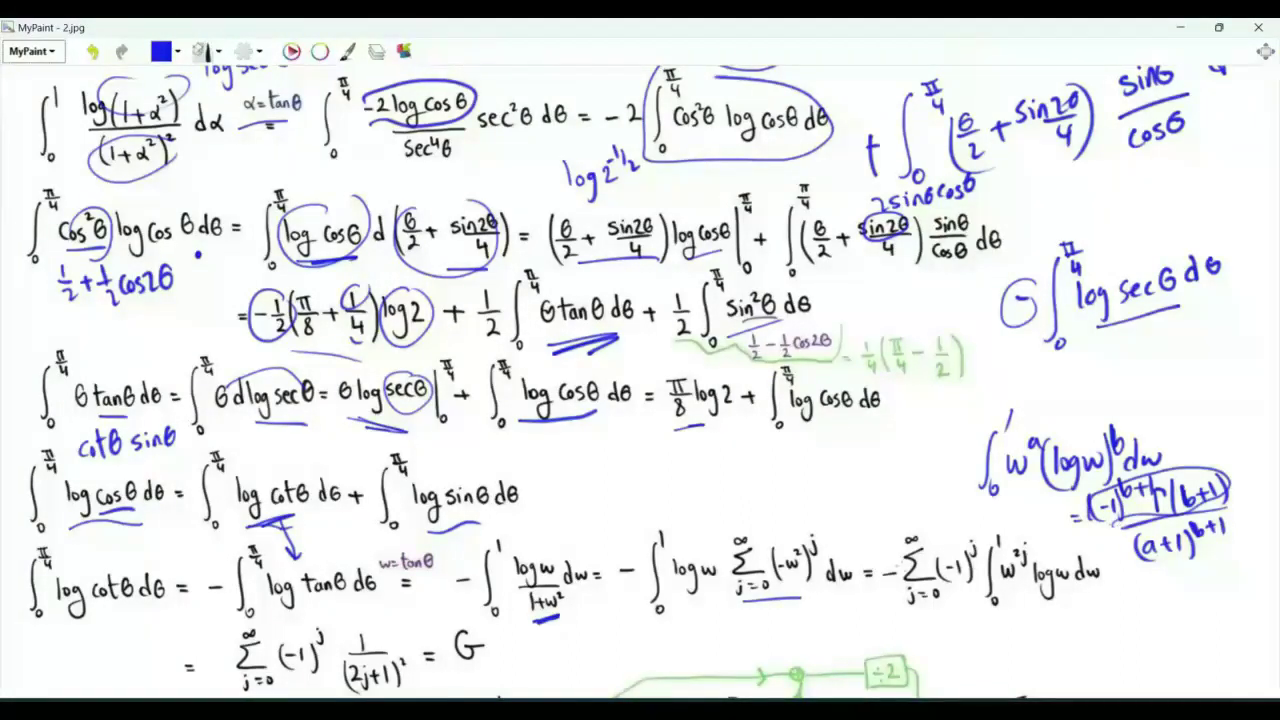
drag(896, 562, 884, 564)
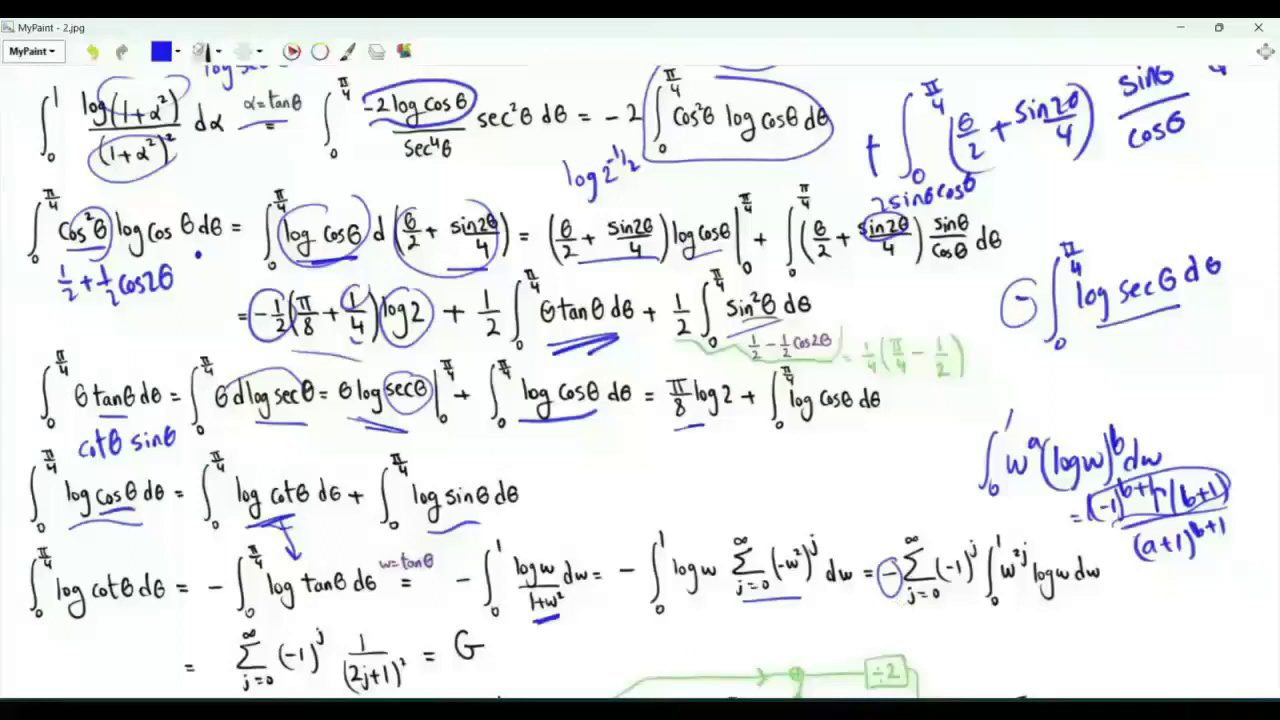
mouse_move(1026, 538)
mouse_down()
mouse_move(1008, 562)
mouse_move(1030, 540)
mouse_up()
drag(1192, 552, 1224, 534)
- Write 1/1² − 1/3² + 1/5² ⋯ before the sum over 1/(2j+1)² and mark the result G
mouse_move(77, 627)
mouse_down()
mouse_move(74, 646)
mouse_move(92, 643)
mouse_up()
mouse_move(80, 655)
mouse_down()
mouse_move(76, 674)
mouse_move(96, 666)
mouse_up()
drag(100, 645, 112, 642)
drag(126, 620, 120, 641)
mouse_move(109, 648)
mouse_down()
mouse_move(134, 644)
mouse_move(120, 674)
mouse_move(160, 637)
mouse_up()
drag(153, 632, 151, 647)
mouse_move(175, 618)
mouse_down()
mouse_move(170, 641)
mouse_move(188, 642)
mouse_up()
drag(178, 650, 175, 668)
mouse_move(188, 644)
mouse_down()
mouse_move(197, 652)
mouse_move(211, 636)
mouse_up()
click(218, 635)
drag(456, 626, 454, 668)
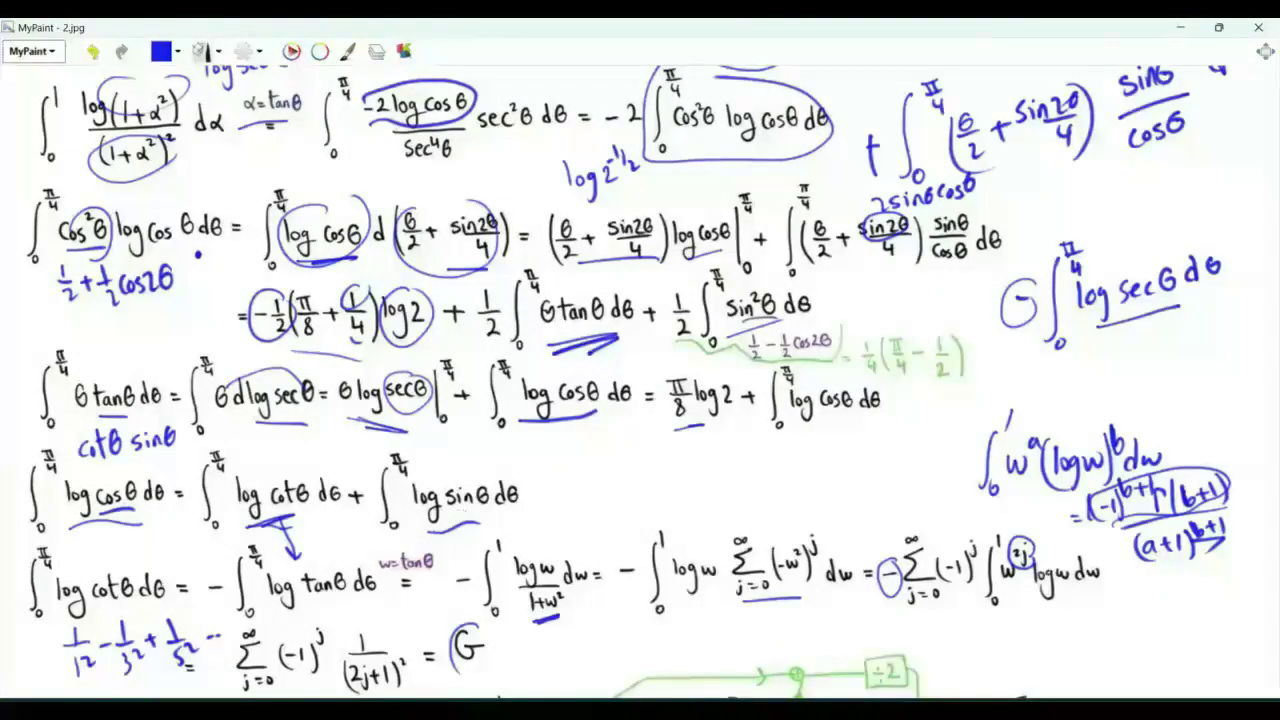
- Write the substitution u = π/2 − θ beneath the log cosθ integral
scroll(640, 380, down, 3)
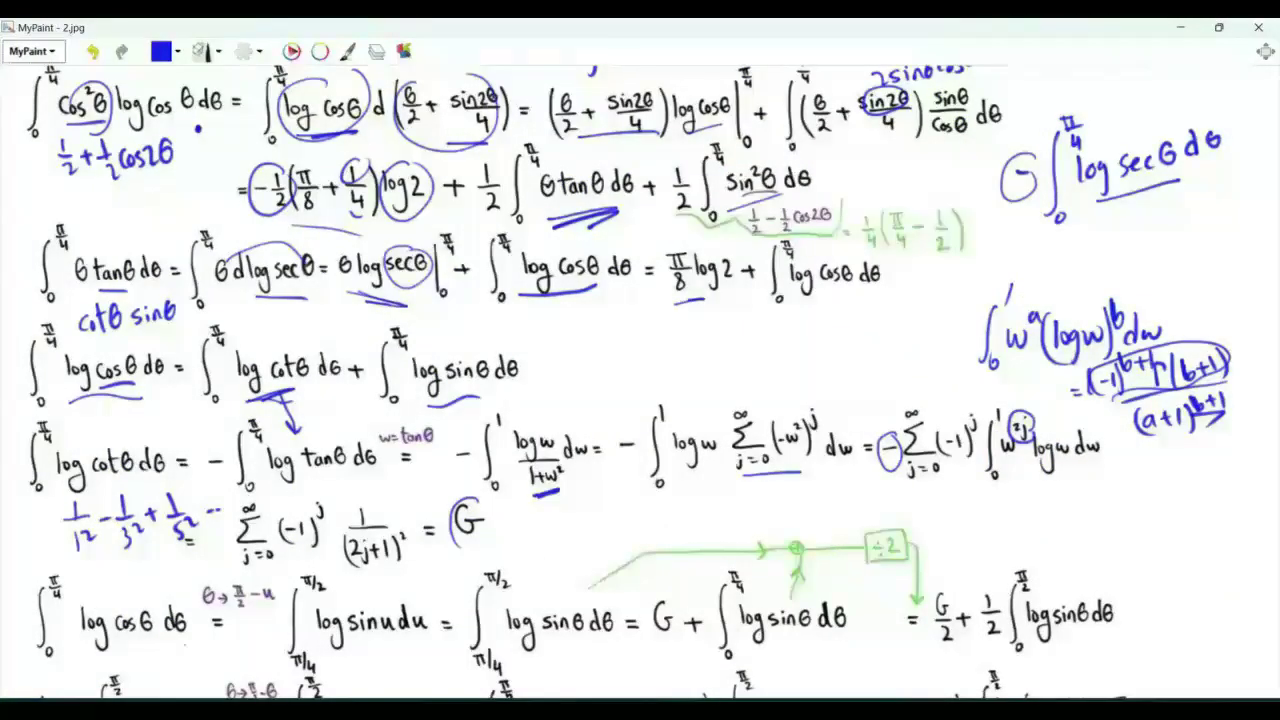
drag(172, 645, 188, 661)
drag(192, 648, 205, 654)
drag(208, 640, 225, 639)
drag(213, 641, 210, 656)
mouse_move(220, 641)
mouse_down()
mouse_move(231, 670)
mouse_move(247, 643)
mouse_up()
drag(258, 632, 256, 654)
drag(250, 643, 263, 643)
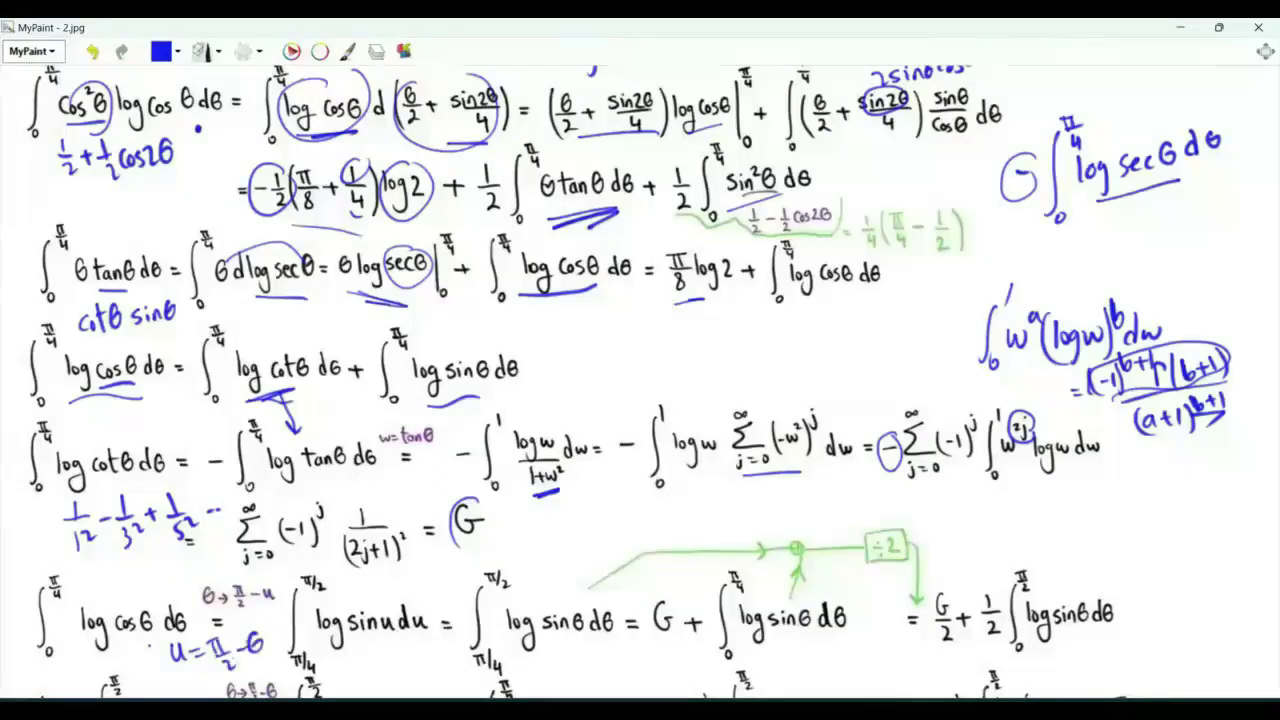
- Write du = −dθ beneath the substitution and circle its minus sign
drag(161, 678, 163, 689)
drag(166, 679, 176, 686)
drag(178, 678, 186, 678)
drag(178, 684, 186, 684)
drag(189, 681, 206, 687)
drag(211, 677, 216, 686)
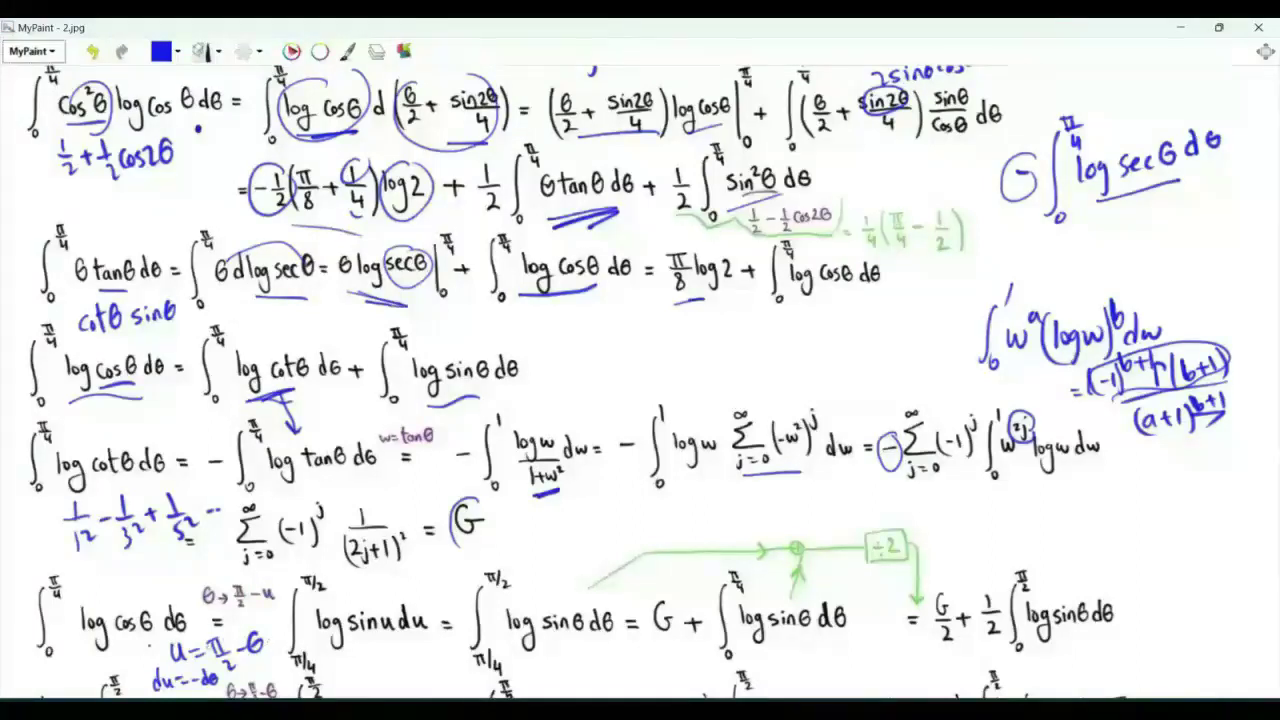
drag(192, 670, 190, 671)
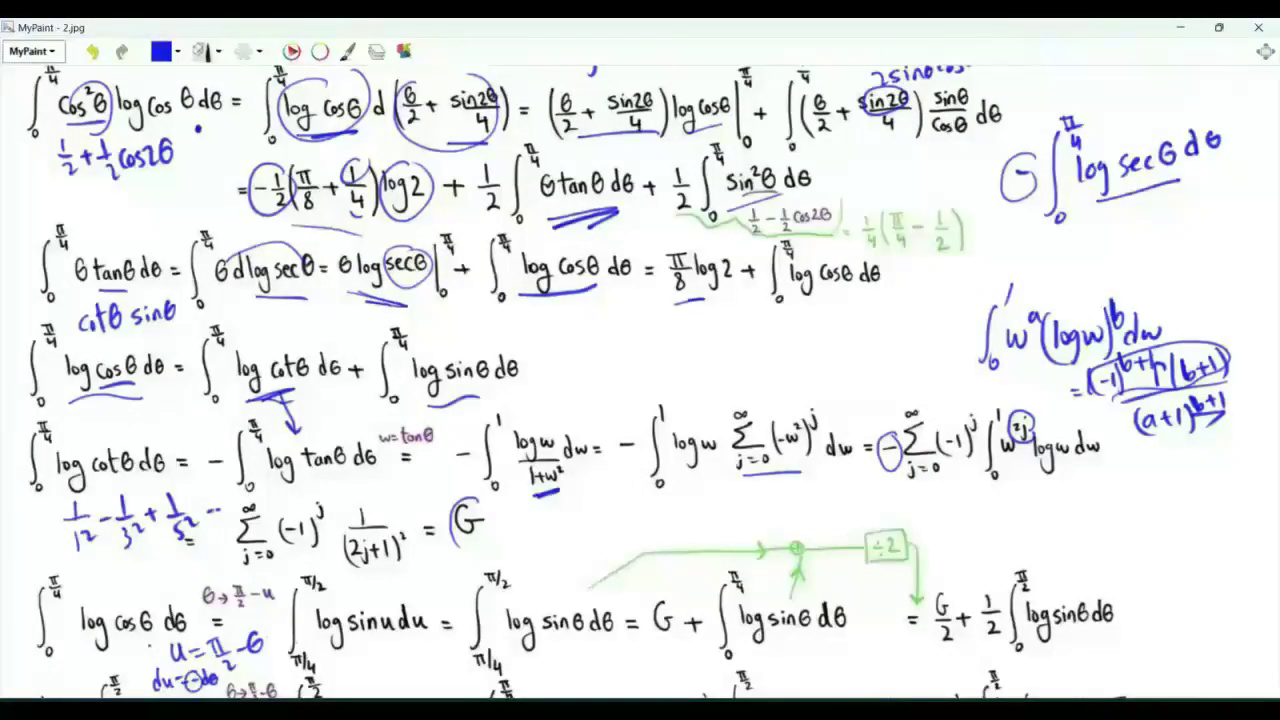
- Circle the limits π/4 and π/2 of the log sin u integral, and underline sin u and the following log sinθ integral
drag(310, 646, 300, 648)
drag(320, 562, 312, 565)
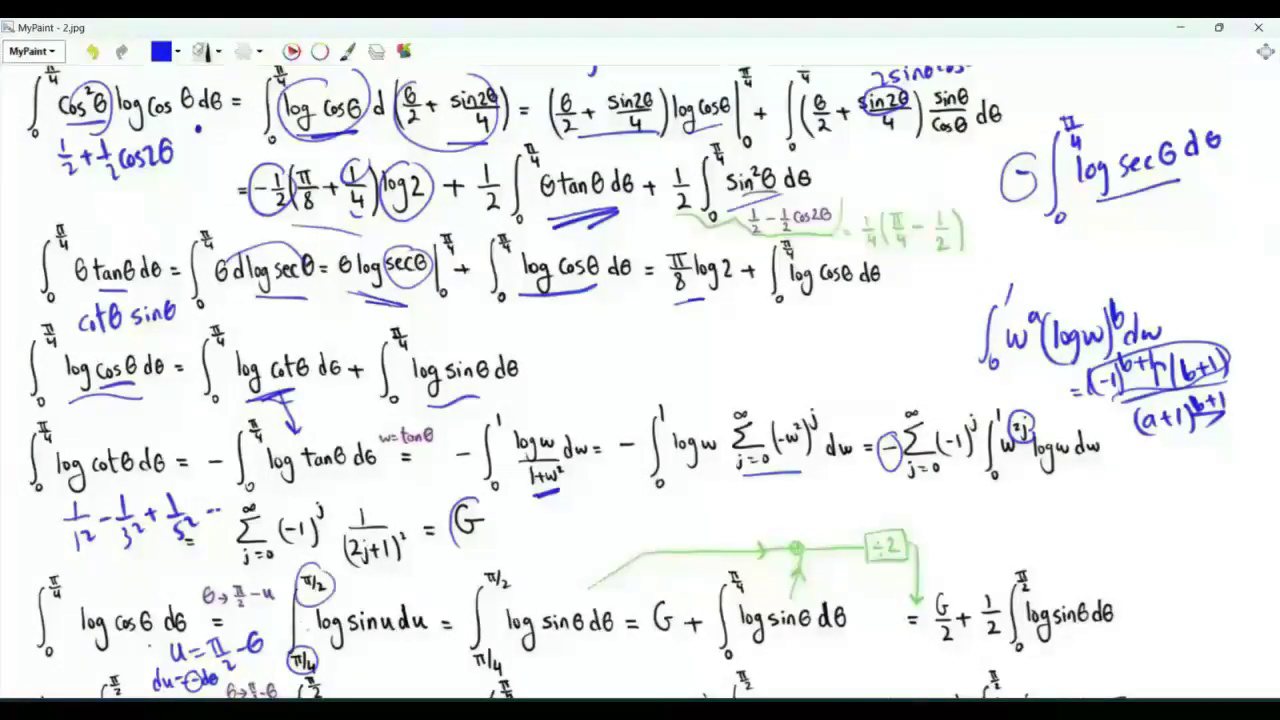
drag(348, 642, 384, 638)
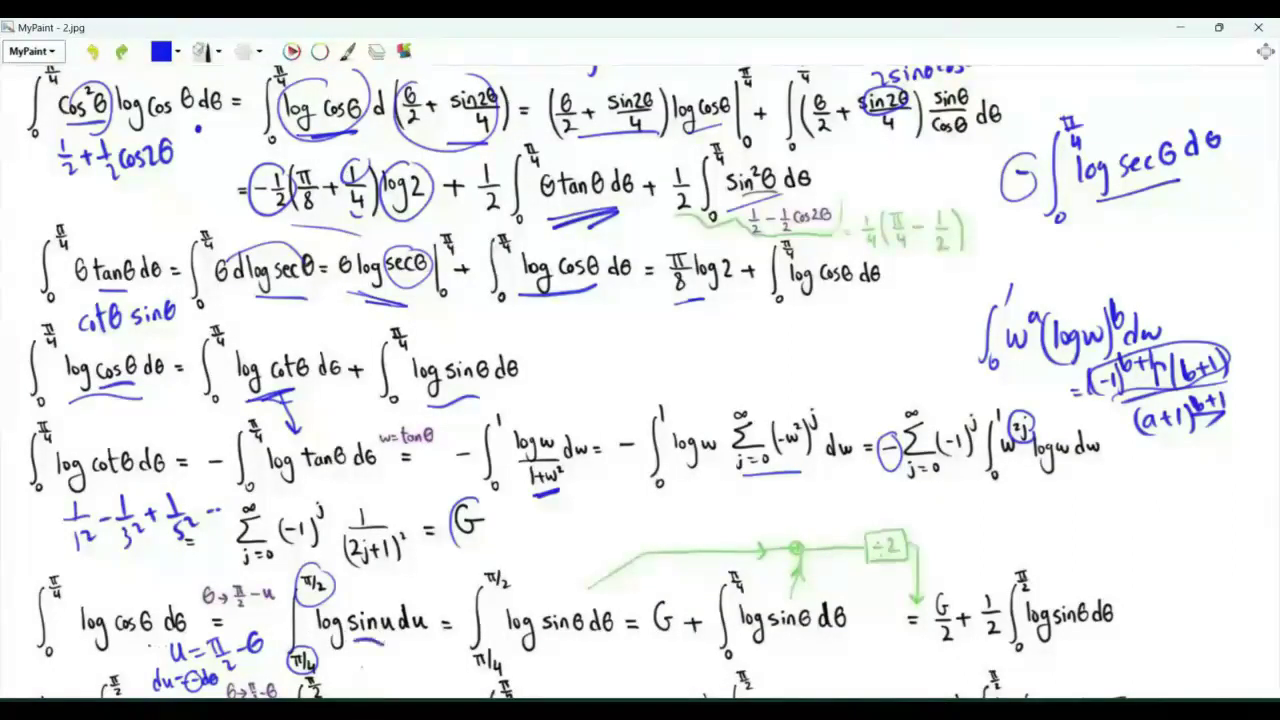
drag(538, 659, 622, 656)
drag(455, 661, 386, 675)
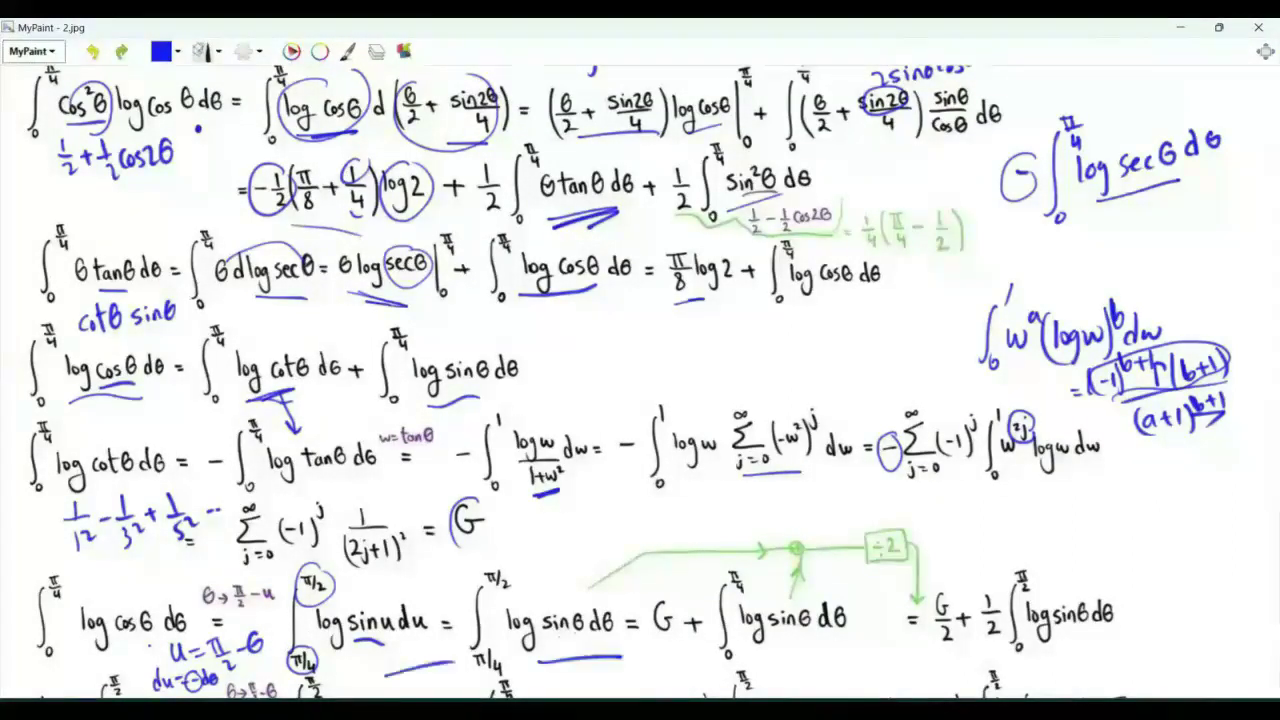
- Underline the log cotθ and log sinθ sum, circle the log cosθ integral, and underline G plus the log sinθ integral
drag(248, 399, 504, 396)
drag(108, 558, 182, 585)
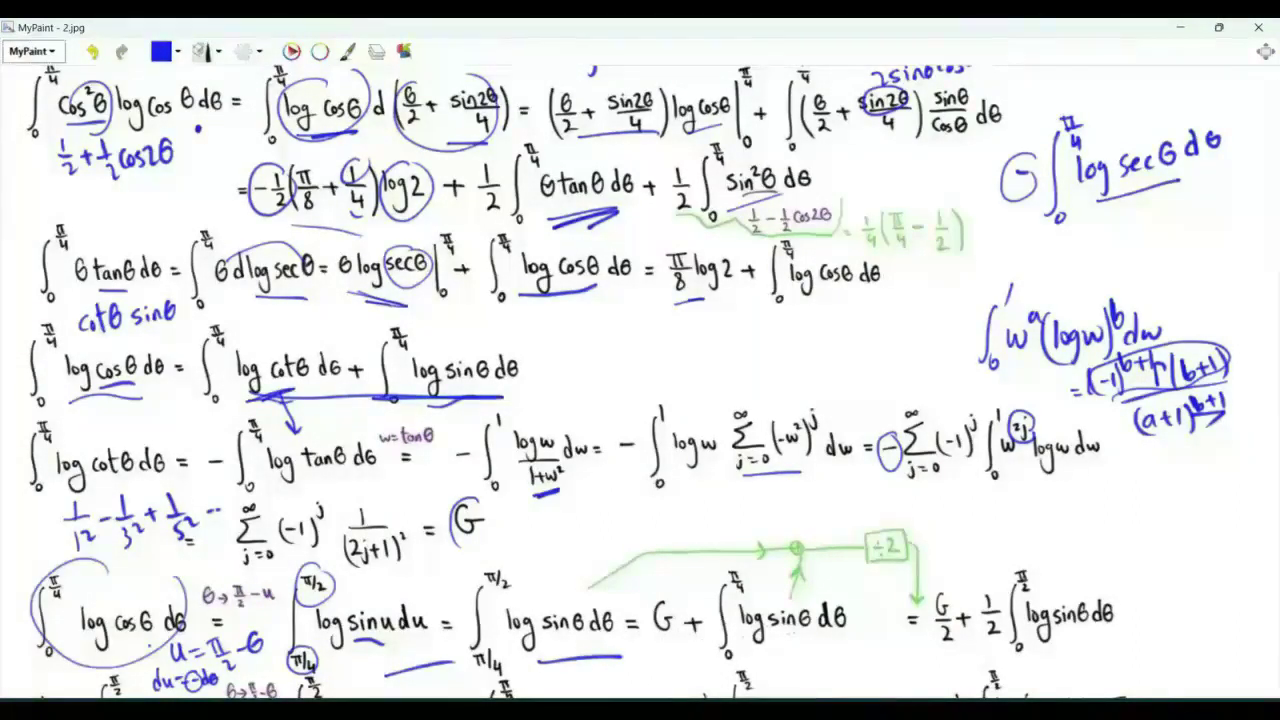
drag(746, 648, 820, 646)
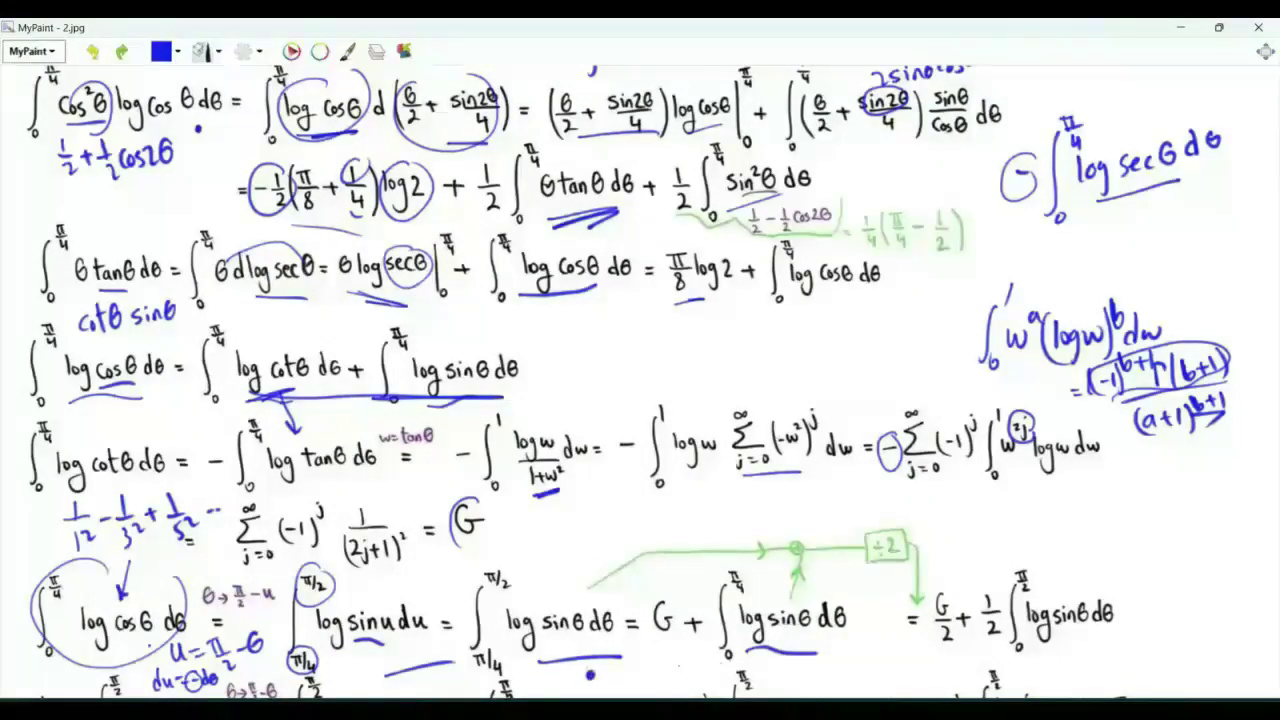
drag(662, 657, 822, 652)
drag(540, 672, 618, 668)
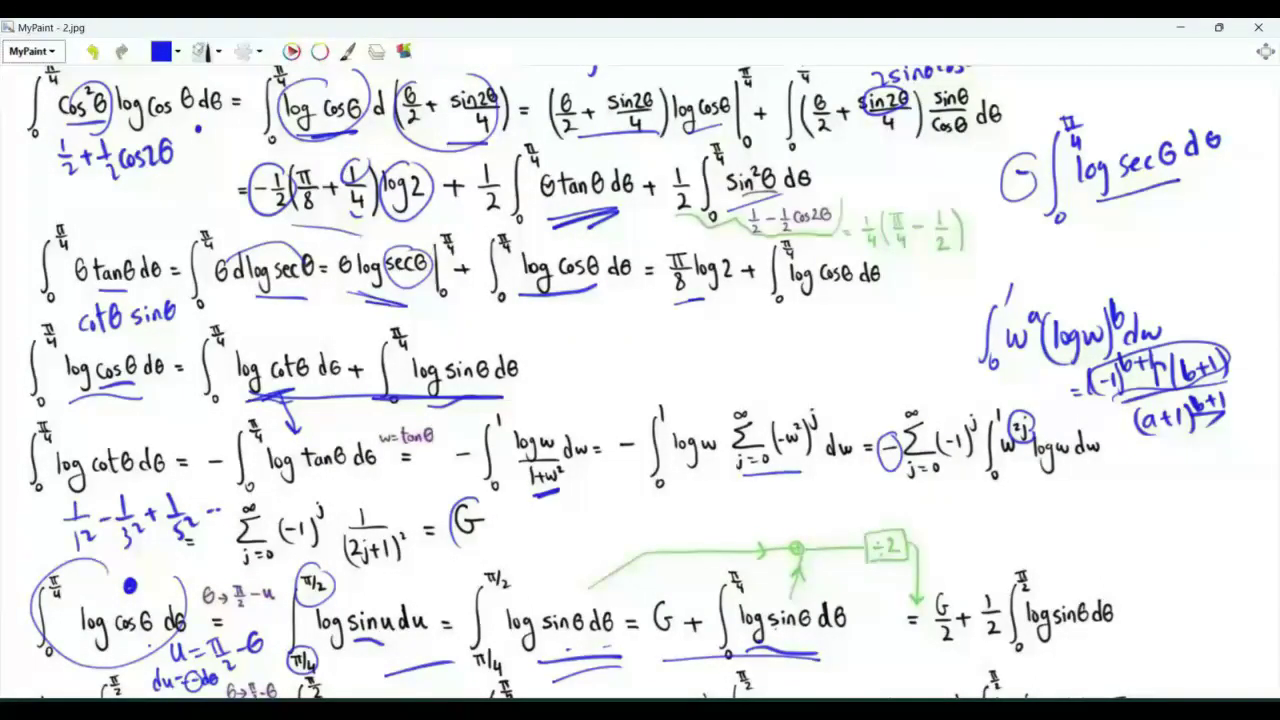
- Circle G/2, both log sinθ integrals being added, and the final 0 to π/2 log sinθ integral with its upper limit
drag(932, 586, 948, 584)
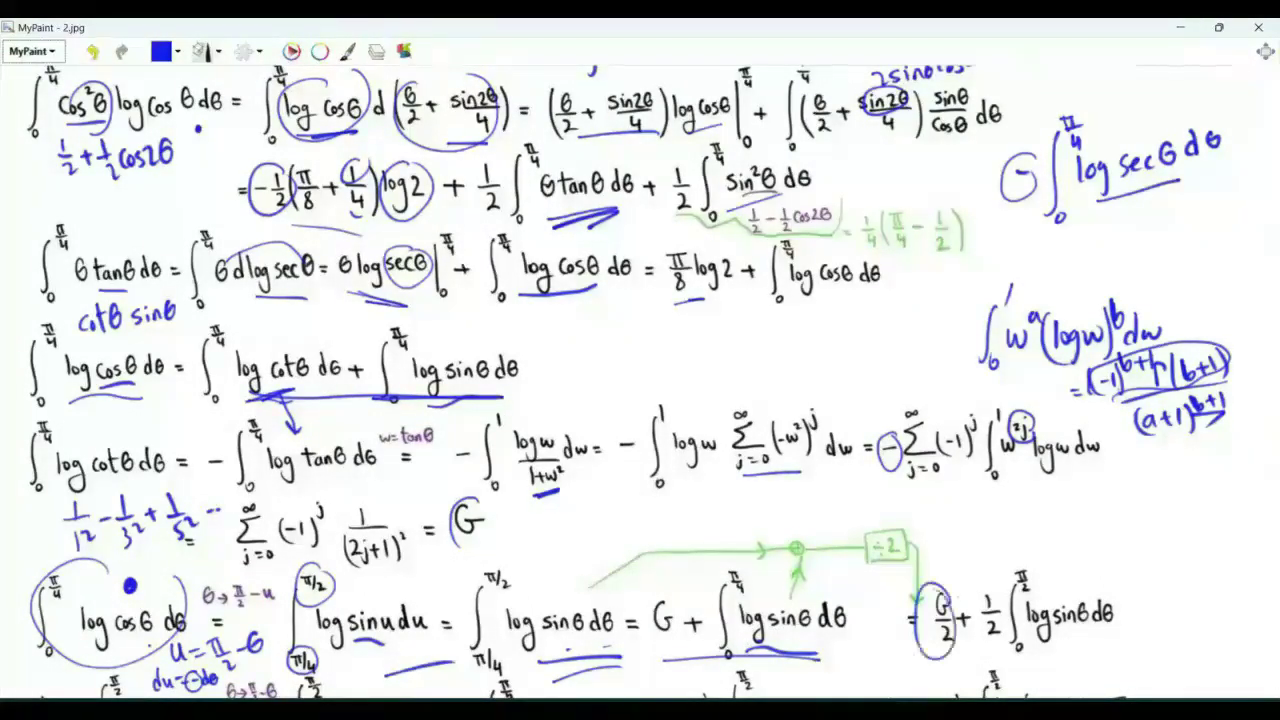
mouse_move(736, 570)
mouse_down()
mouse_move(695, 615)
mouse_move(840, 610)
mouse_up()
drag(498, 566, 592, 618)
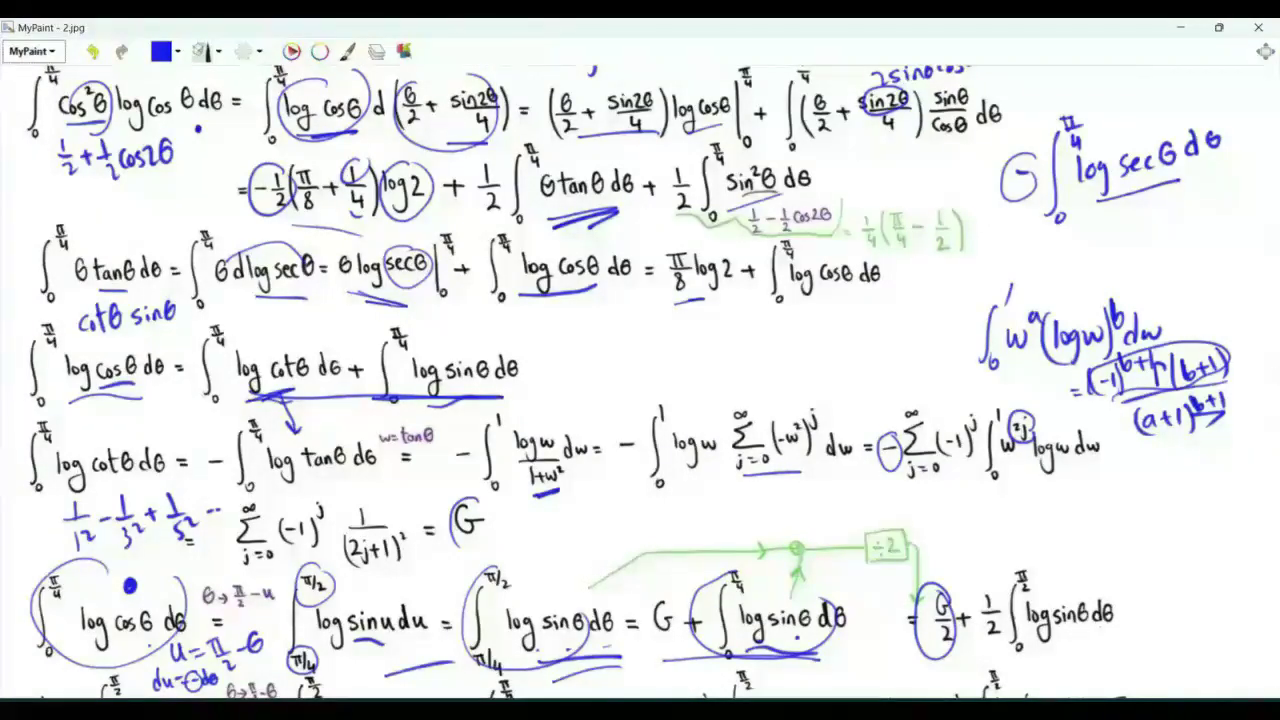
drag(1026, 560, 1036, 574)
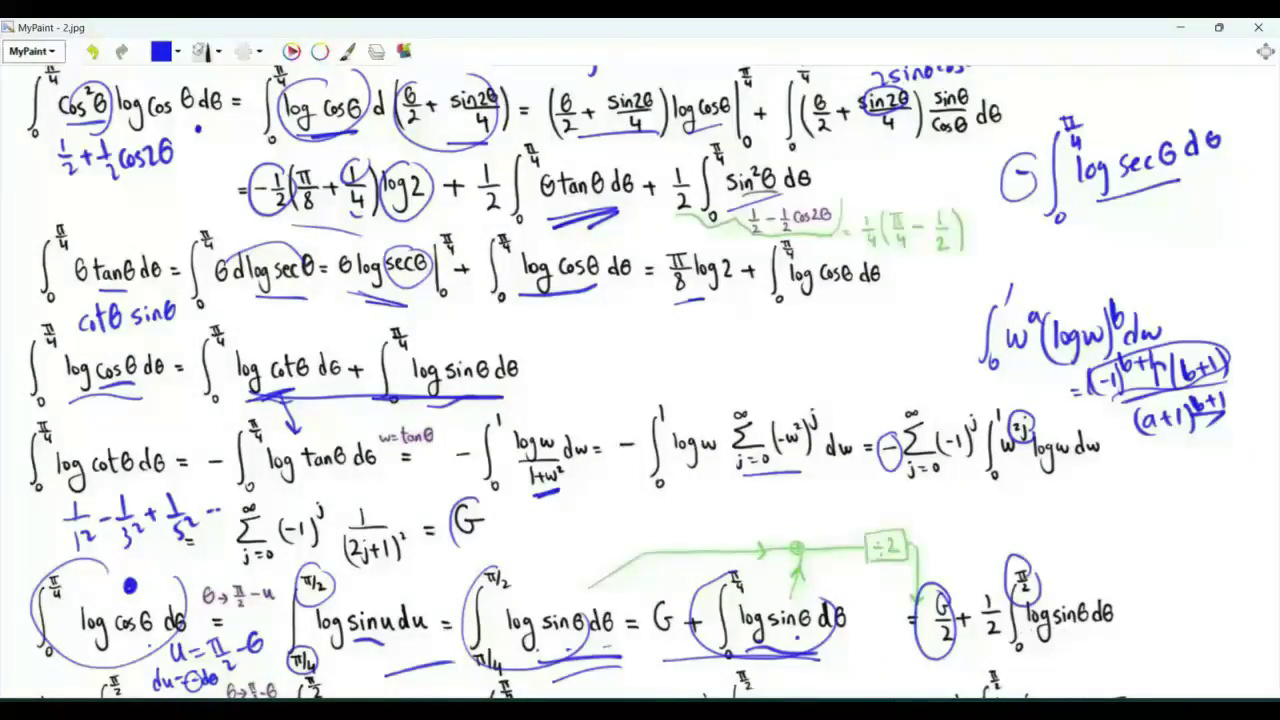
scroll(1020, 560, down, 3)
mouse_move(1012, 418)
mouse_down()
mouse_move(1002, 480)
mouse_move(1132, 445)
mouse_move(1062, 420)
mouse_up()
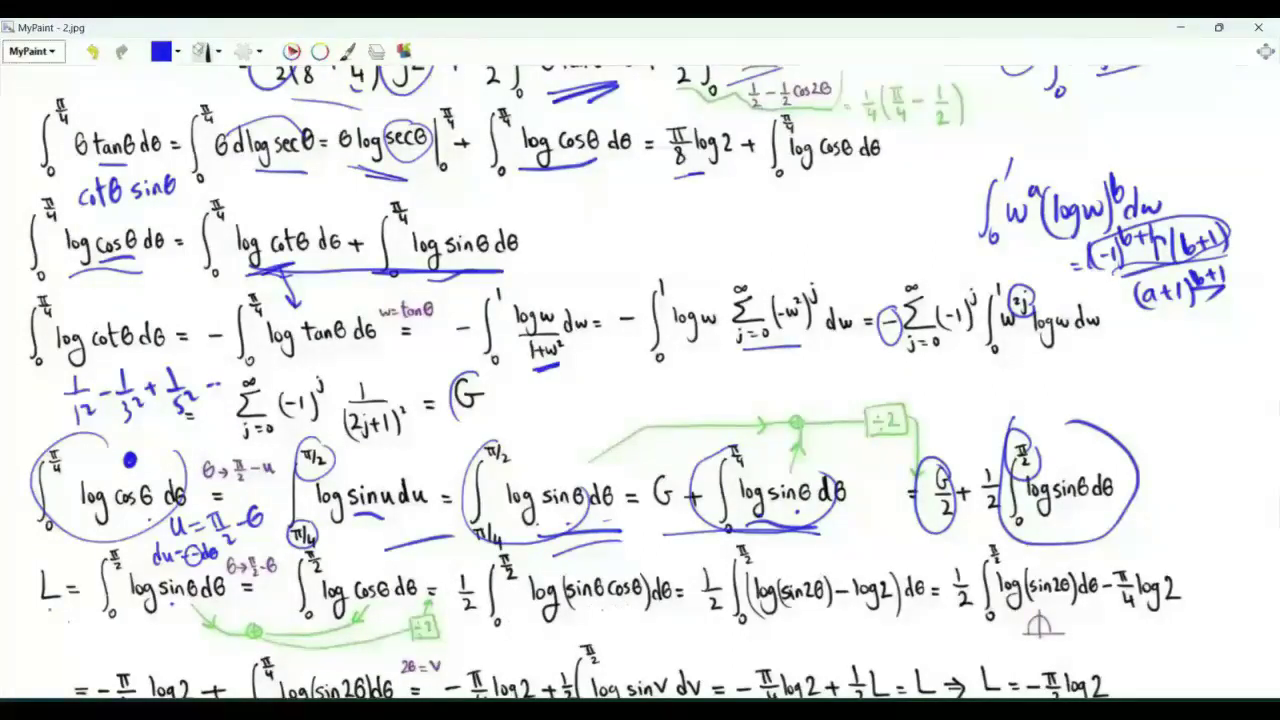
- Underline sinθcosθ in the L line, write sin2θ/2 above it, and draw an arrow pointing up to its log
drag(577, 606, 631, 604)
drag(596, 546, 585, 561)
drag(599, 551, 612, 558)
drag(615, 545, 625, 553)
drag(632, 537, 641, 555)
drag(627, 559, 637, 568)
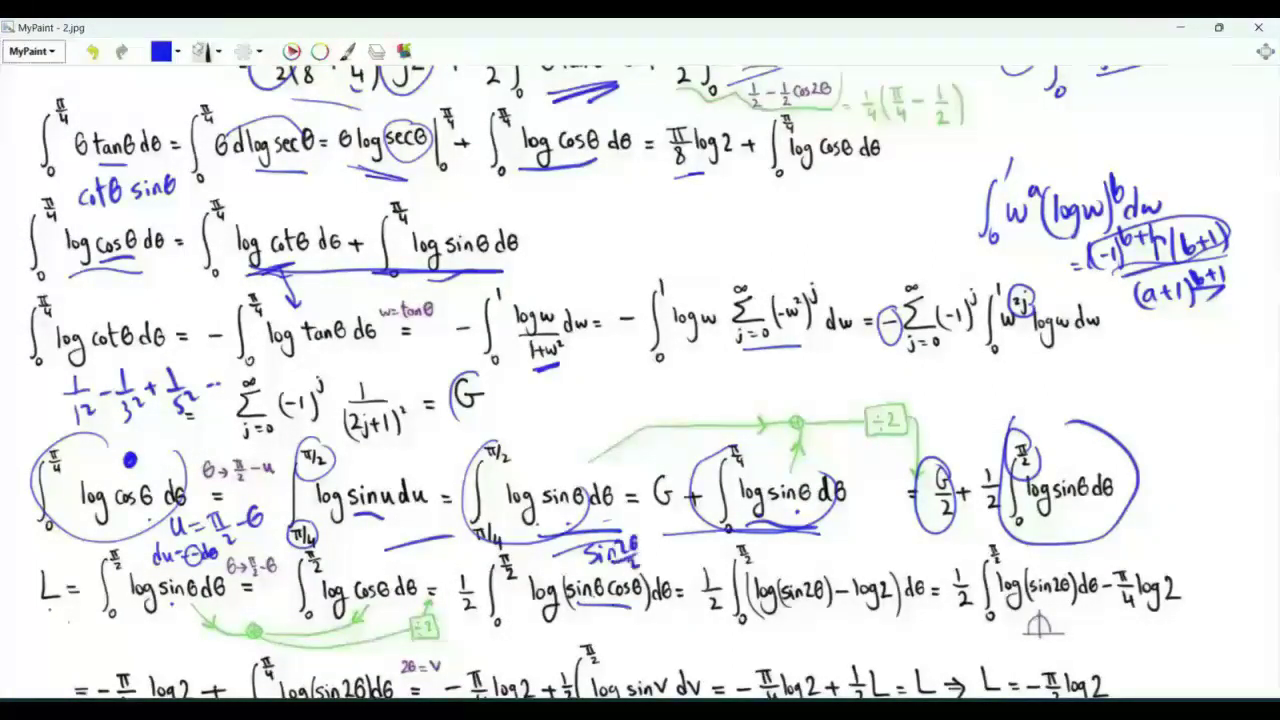
drag(545, 657, 546, 630)
drag(540, 640, 550, 638)
- Underline log(sin2θ) and circle −log2 in the split integrand, and underline the resulting log2 term and log(sin2θ) integral
drag(768, 614, 884, 616)
drag(850, 566, 845, 622)
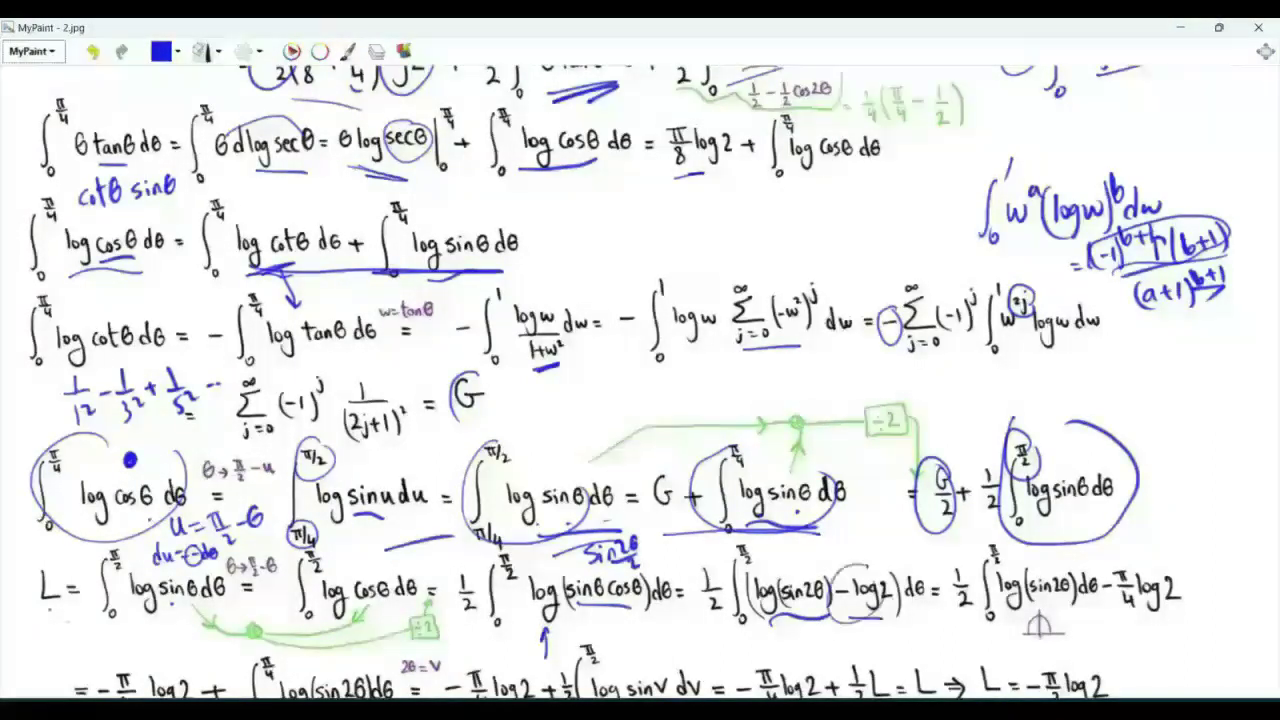
drag(1138, 620, 1184, 615)
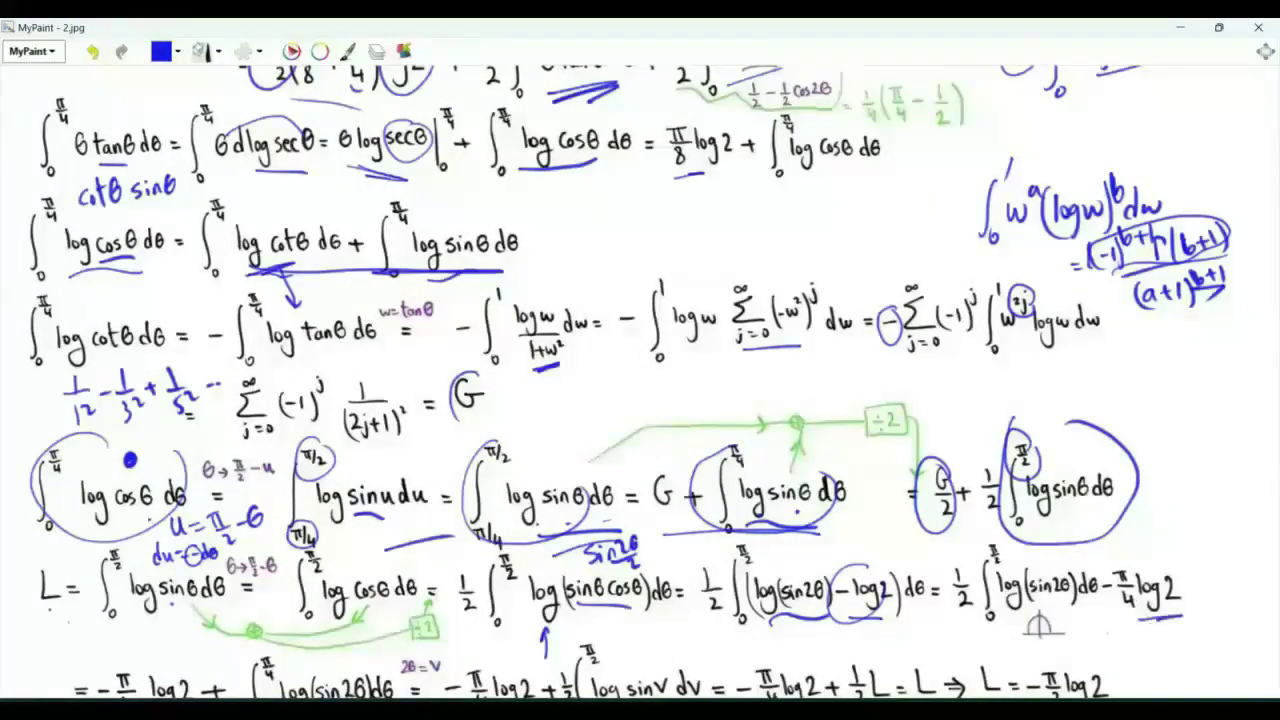
drag(968, 627, 1086, 614)
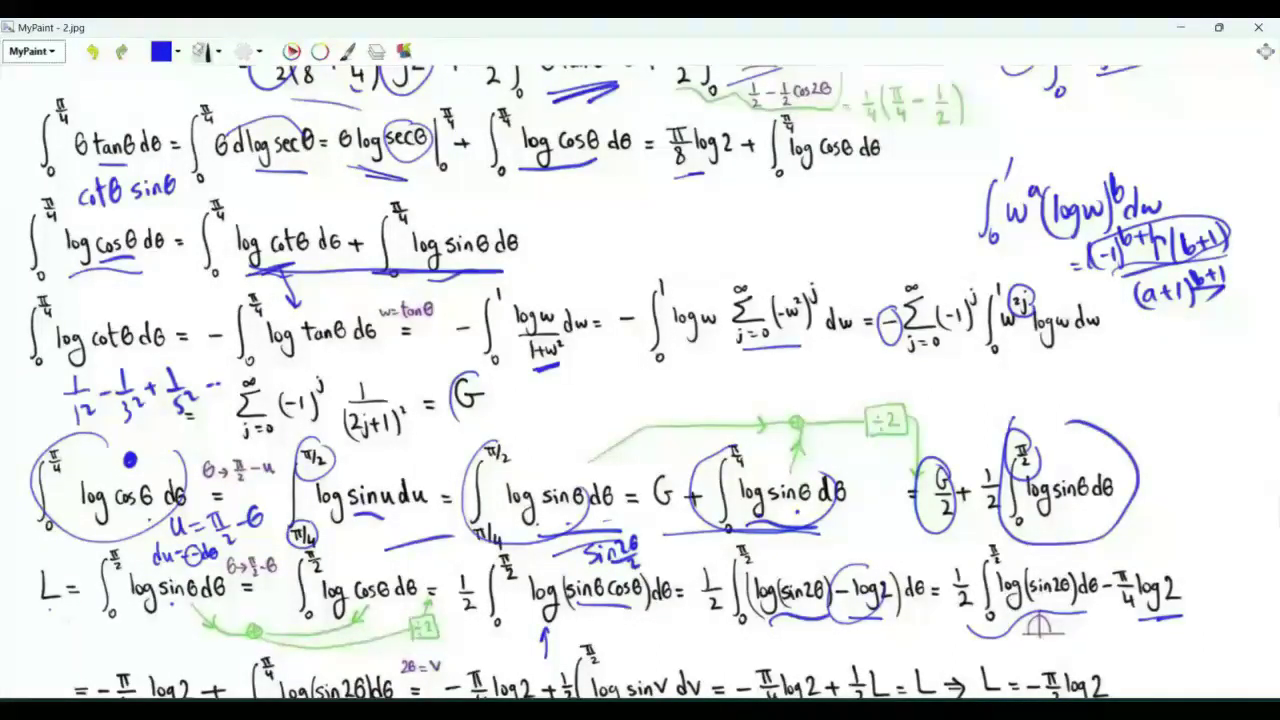
- Draw a symmetry line through the small arch sketch, label it π/4, and mark the factor 1/2 and log(sin2θ) above
mouse_move(1040, 604)
mouse_down()
mouse_move(1037, 655)
mouse_move(1045, 646)
mouse_up()
drag(1050, 646, 1044, 660)
drag(1052, 650, 1054, 662)
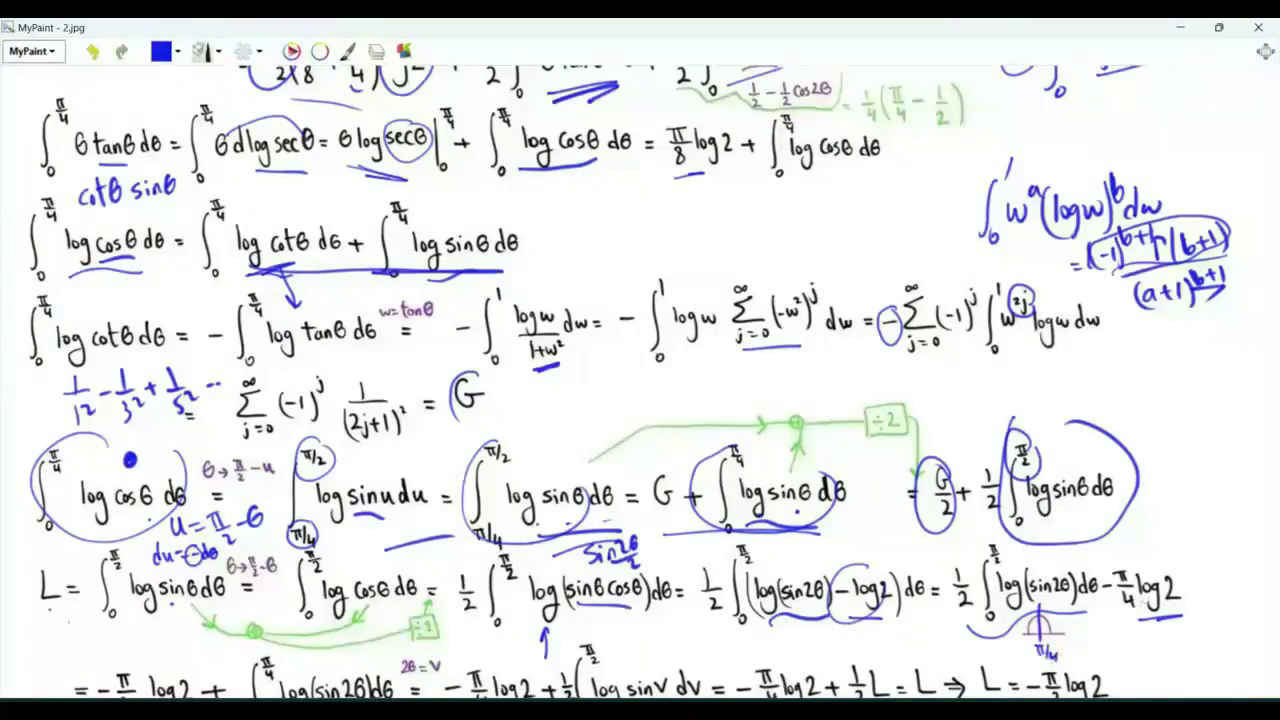
mouse_move(968, 569)
mouse_down()
mouse_move(966, 623)
mouse_move(1076, 610)
mouse_up()
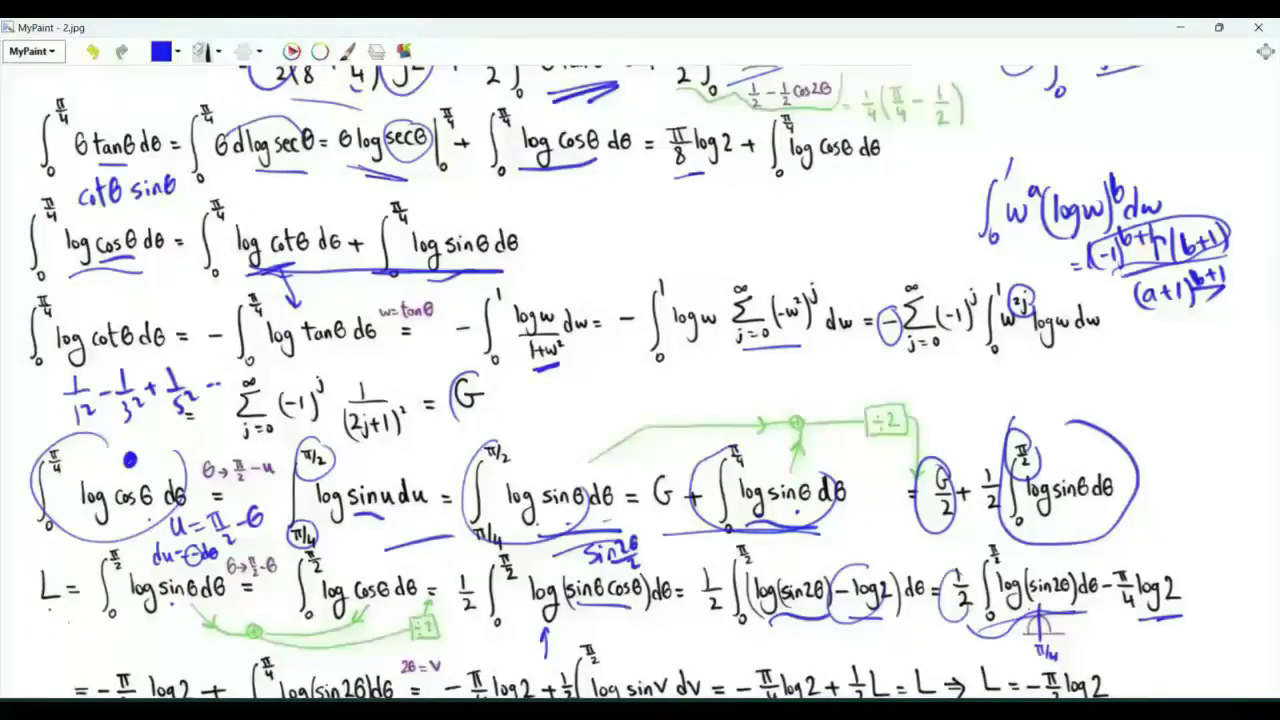
- Mark the 0 to π/4 log(sin2θ) integral, enclose the log sin v integral and label it L, and scribble under the starting L
key(Down)
drag(262, 518, 256, 607)
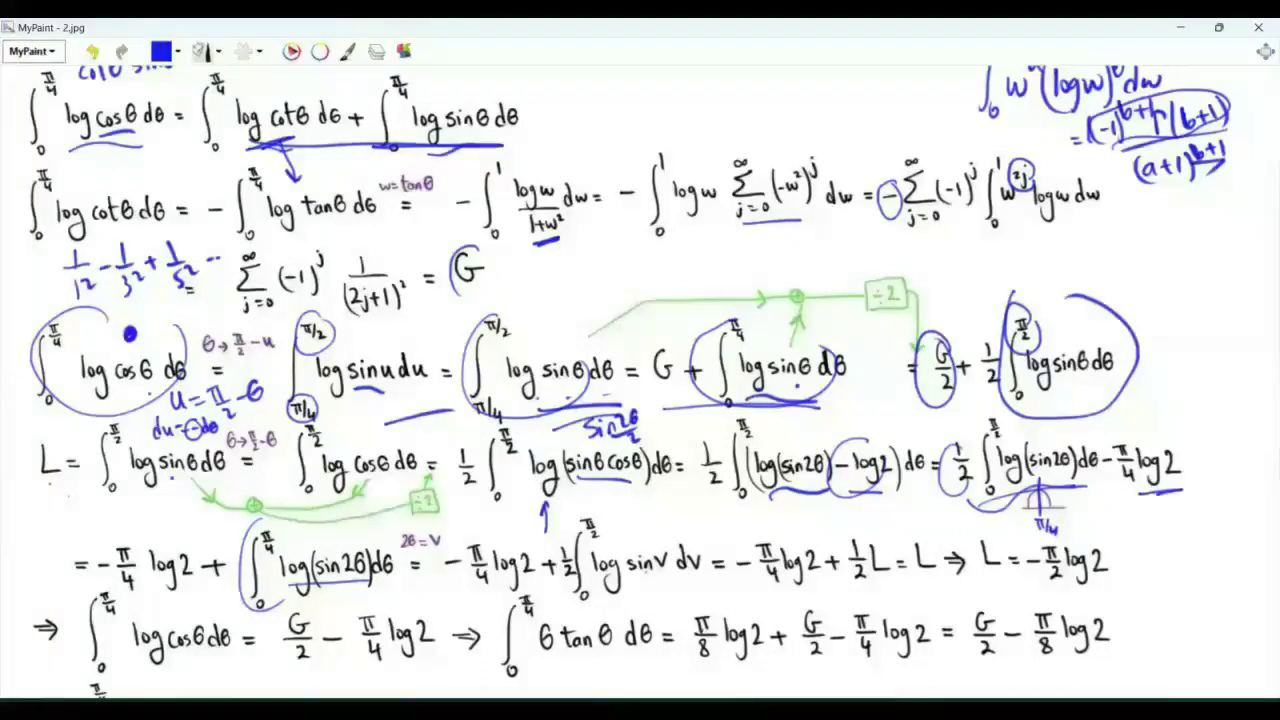
drag(570, 540, 558, 586)
drag(676, 576, 700, 575)
mouse_move(580, 514)
mouse_down()
mouse_move(644, 522)
mouse_move(576, 513)
mouse_up()
drag(652, 490, 668, 514)
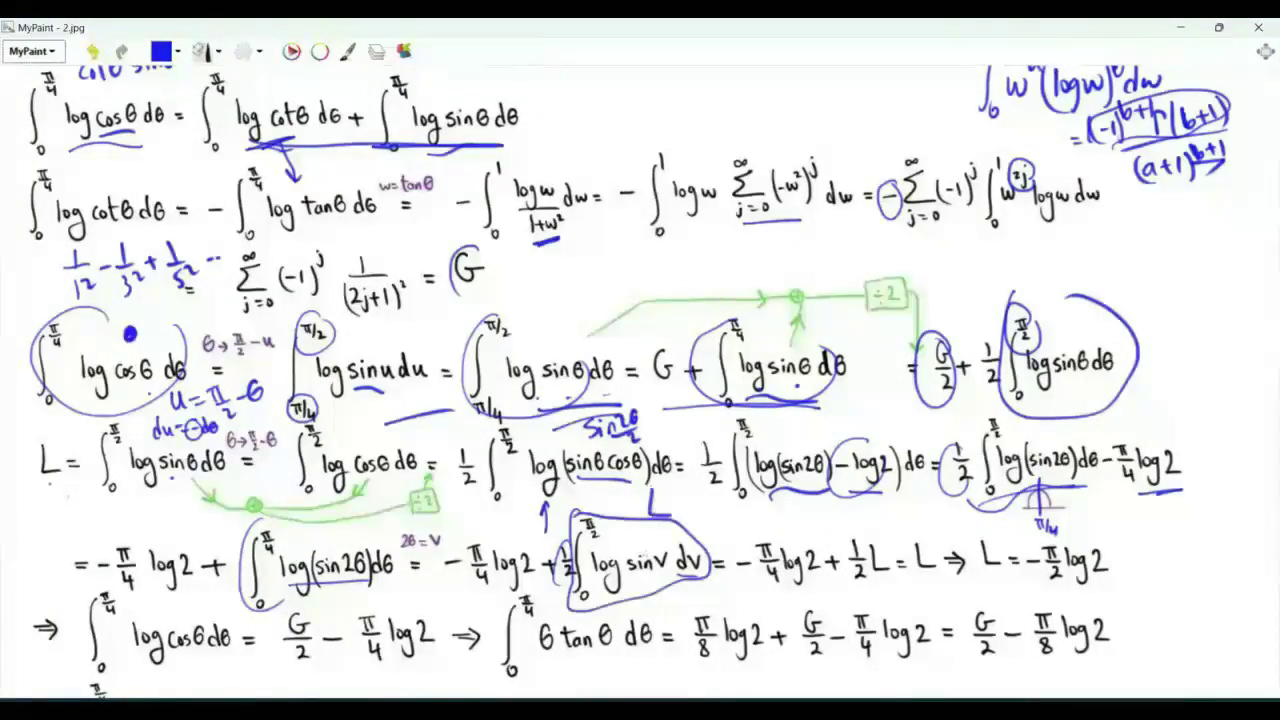
mouse_move(46, 488)
mouse_down()
mouse_move(40, 522)
mouse_move(64, 514)
mouse_up()
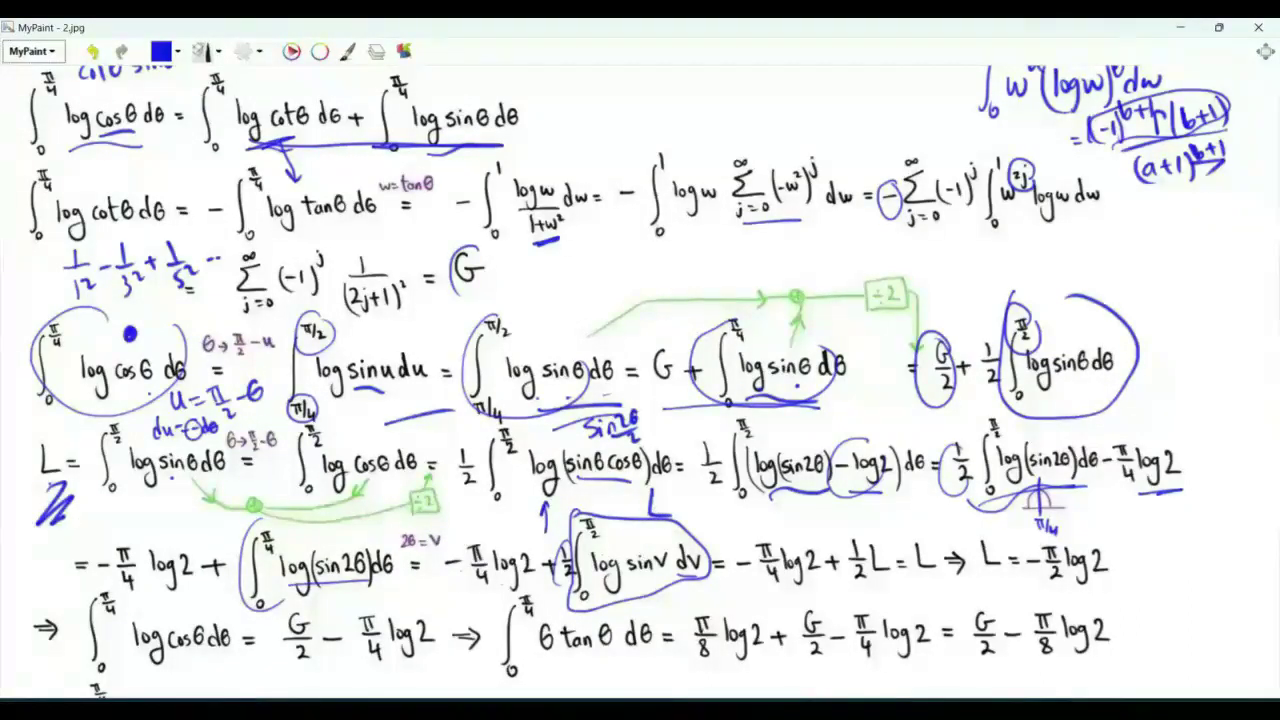
- Underline the (π/4)log2 term before the ½ log sin v integral, and underline L and (π/2)log2 in the solved L equation
drag(484, 596, 536, 585)
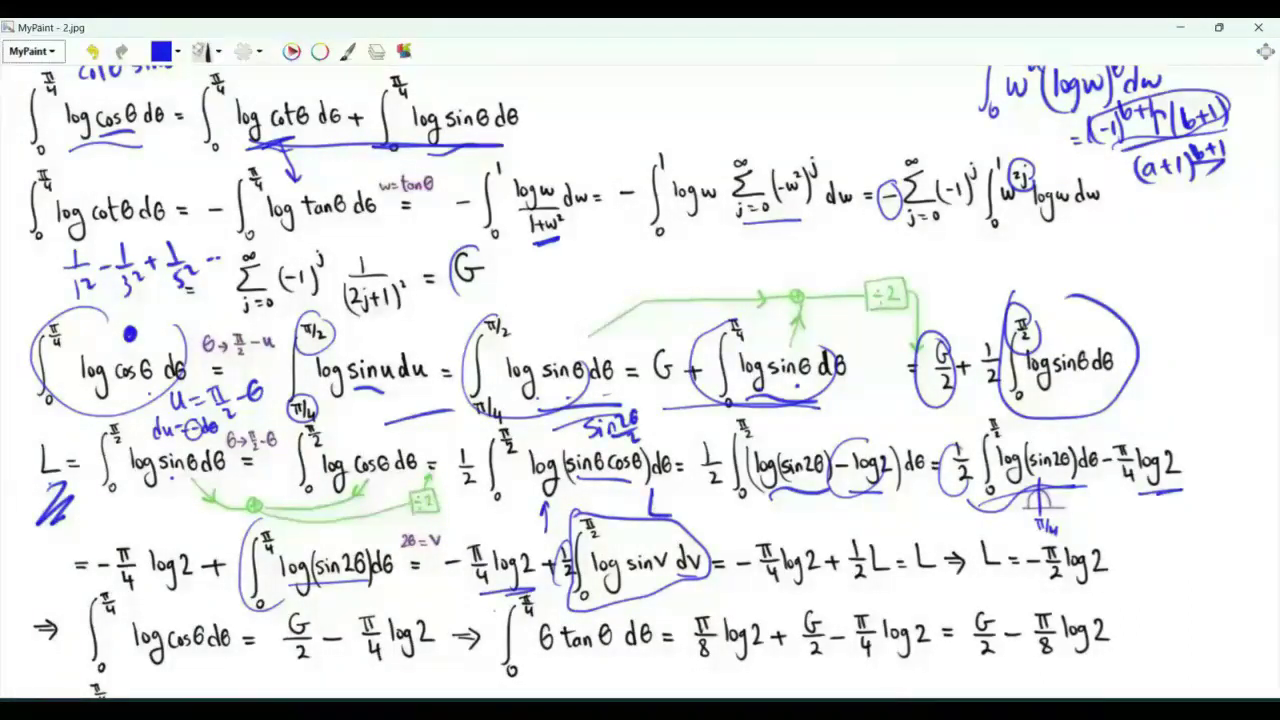
drag(990, 588, 1005, 585)
drag(1048, 590, 1104, 581)
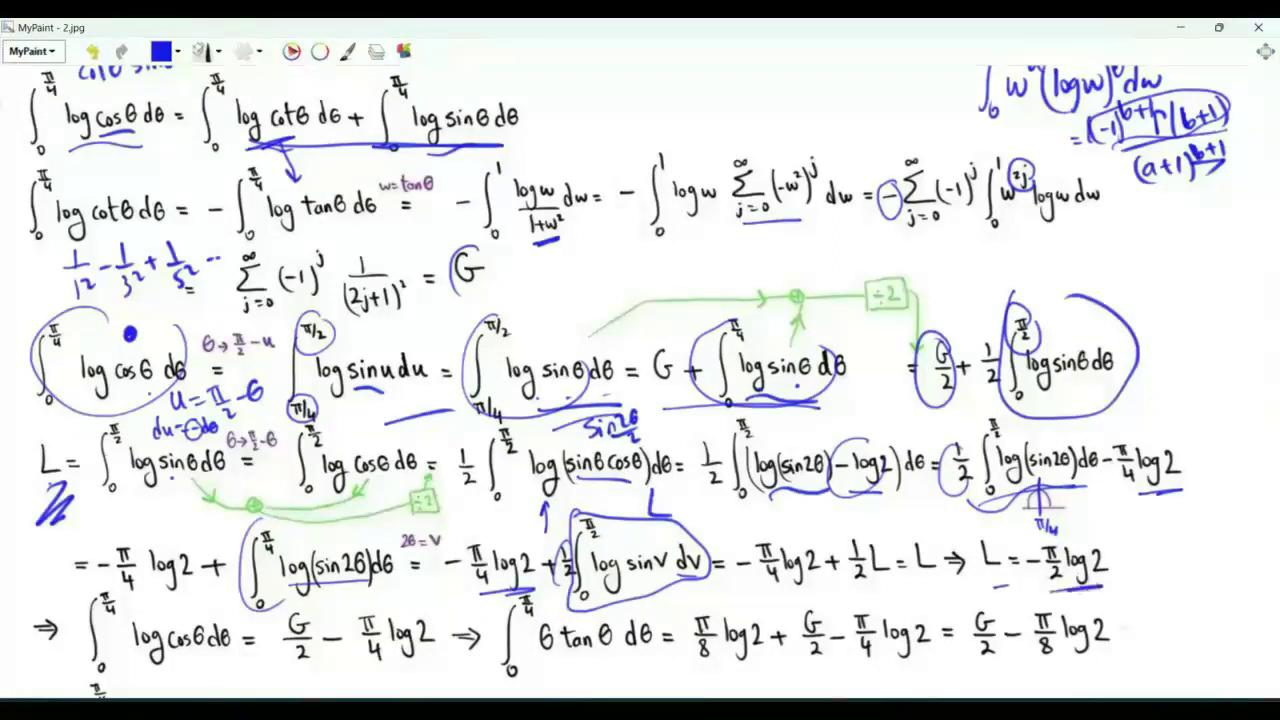
- Underline log cosθ and log sinθ in the G/2 relation, mark its G/2, and circle G/2 and underline −(π/4)log2 in the log cosθ result
drag(106, 405, 158, 393)
drag(965, 296, 952, 330)
drag(302, 588, 278, 612)
drag(1034, 405, 1116, 393)
mouse_move(335, 648)
mouse_down()
mouse_move(398, 660)
mouse_move(445, 649)
mouse_up()
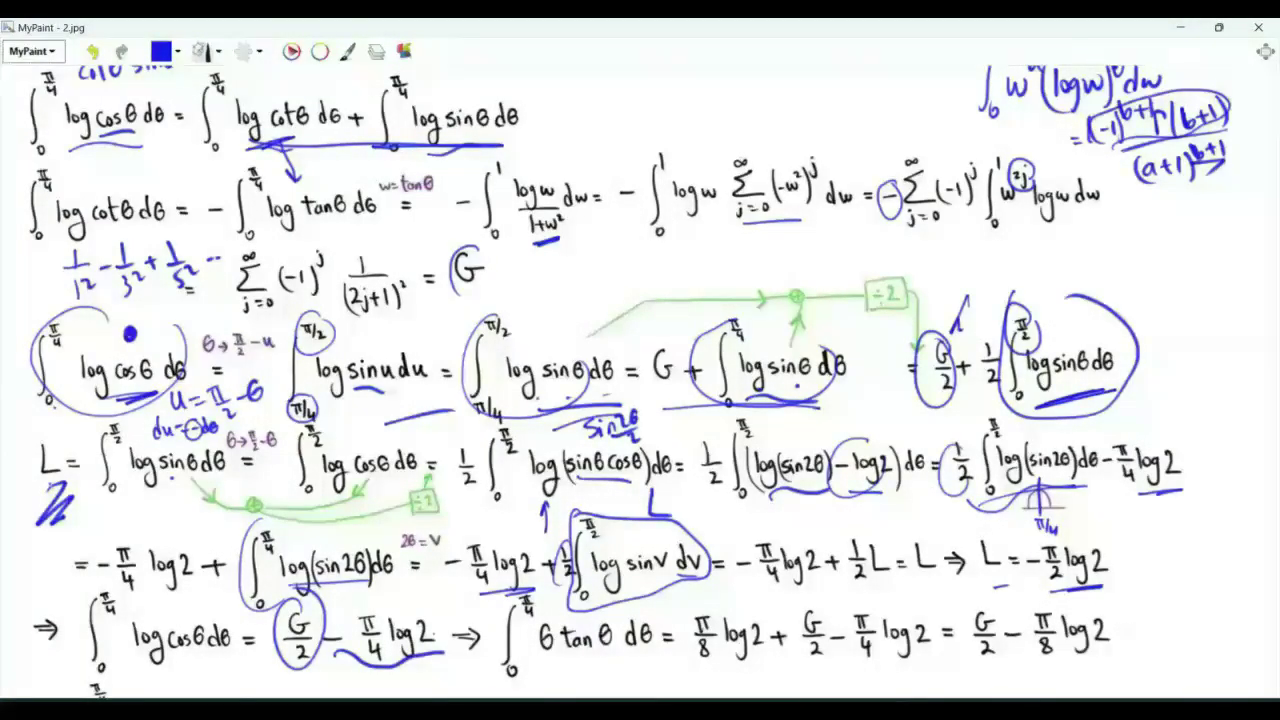
- Underline (π/8)log2 and the log cosθ integral in the θtanθ line, circle the combining log2 terms in its evaluation, and underline (π/8)log2 in the result
scroll(640, 380, up, 3)
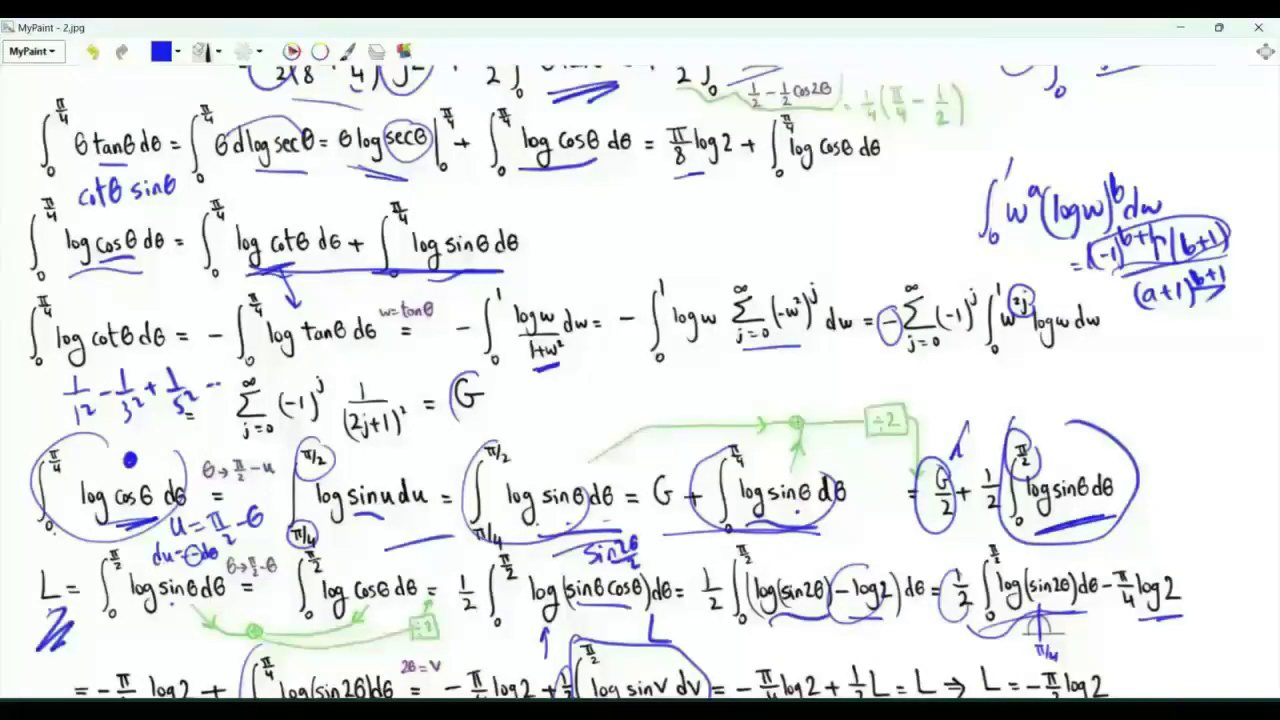
drag(785, 199, 885, 173)
drag(674, 203, 732, 180)
key(Down)
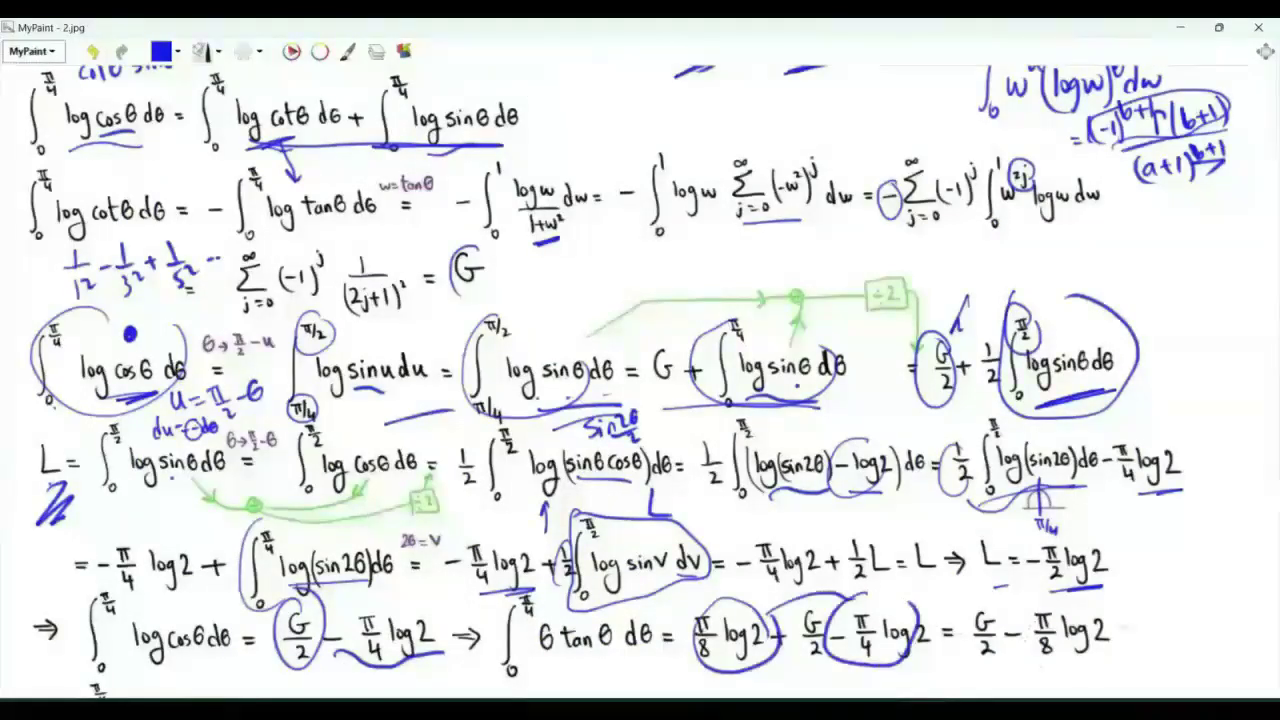
drag(1025, 675, 1112, 660)
- In the cos²θ log cosθ expansion, circle −½(π/8+1/4)log2 and ¼(π/4−1/2), and underline θtanθdθ again
scroll(1079, 105, up, 12)
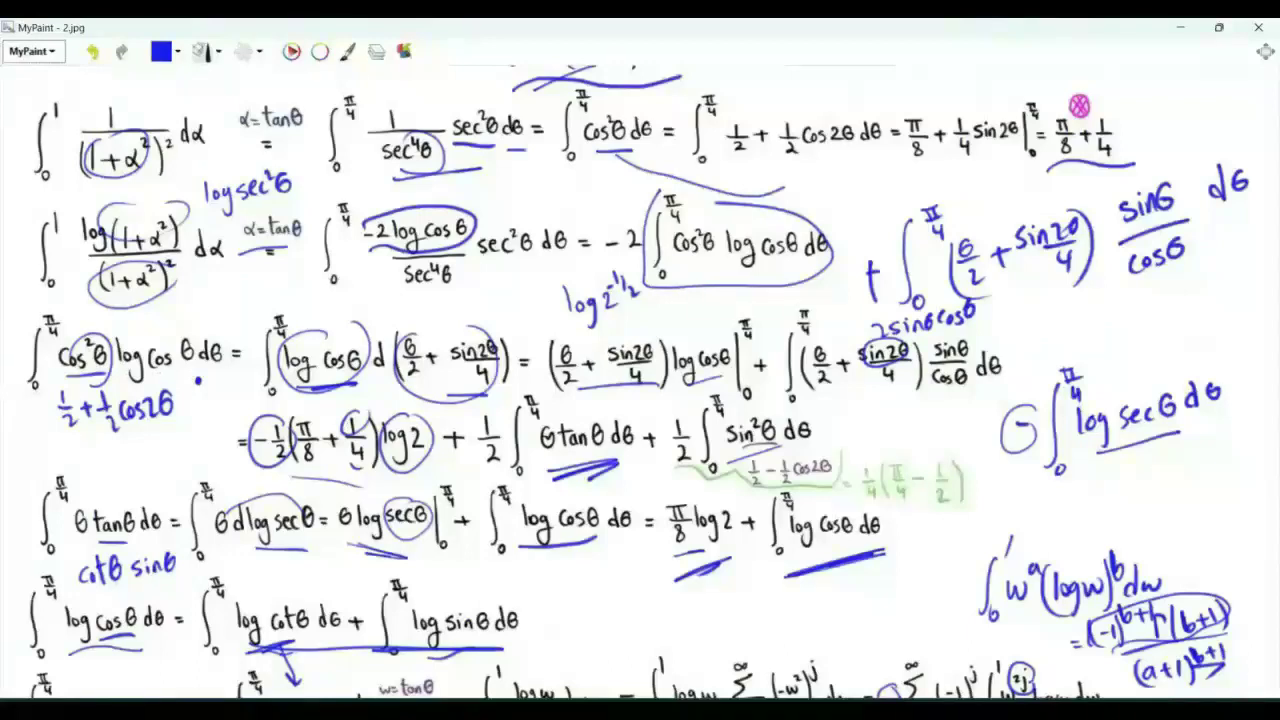
mouse_move(258, 418)
mouse_down()
mouse_move(324, 492)
mouse_move(300, 402)
mouse_up()
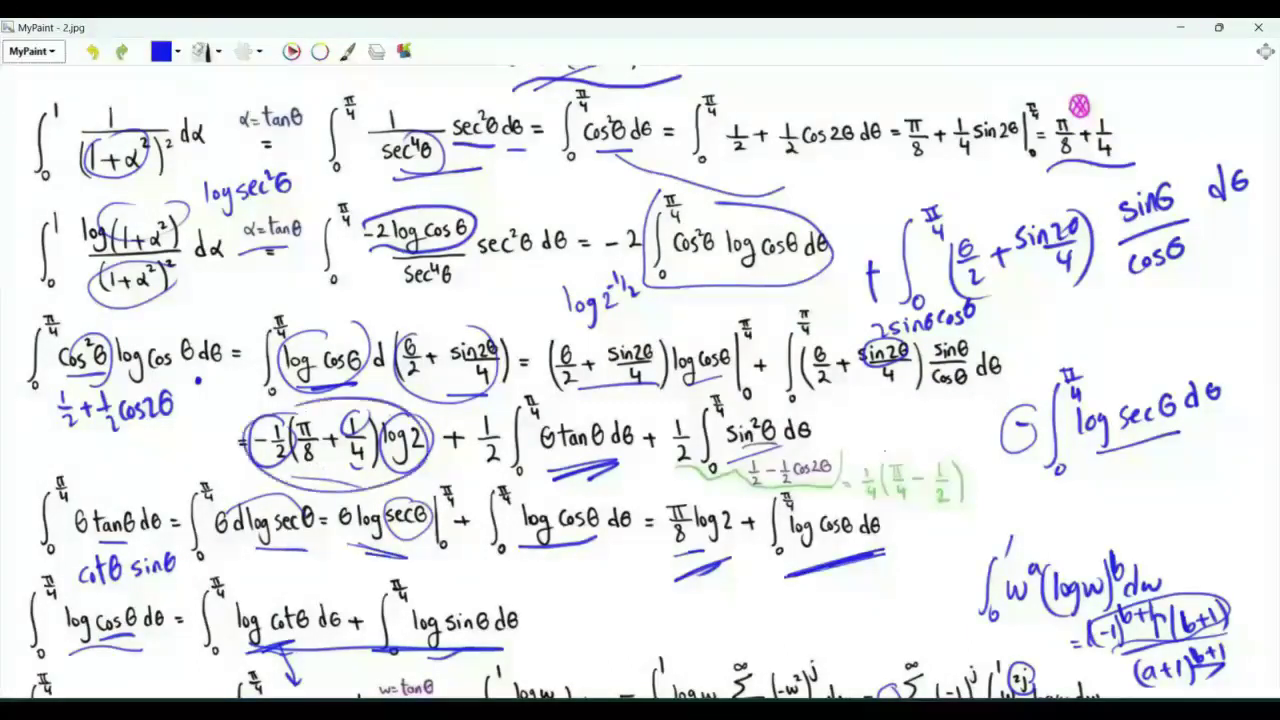
drag(905, 446, 885, 448)
drag(545, 484, 622, 449)
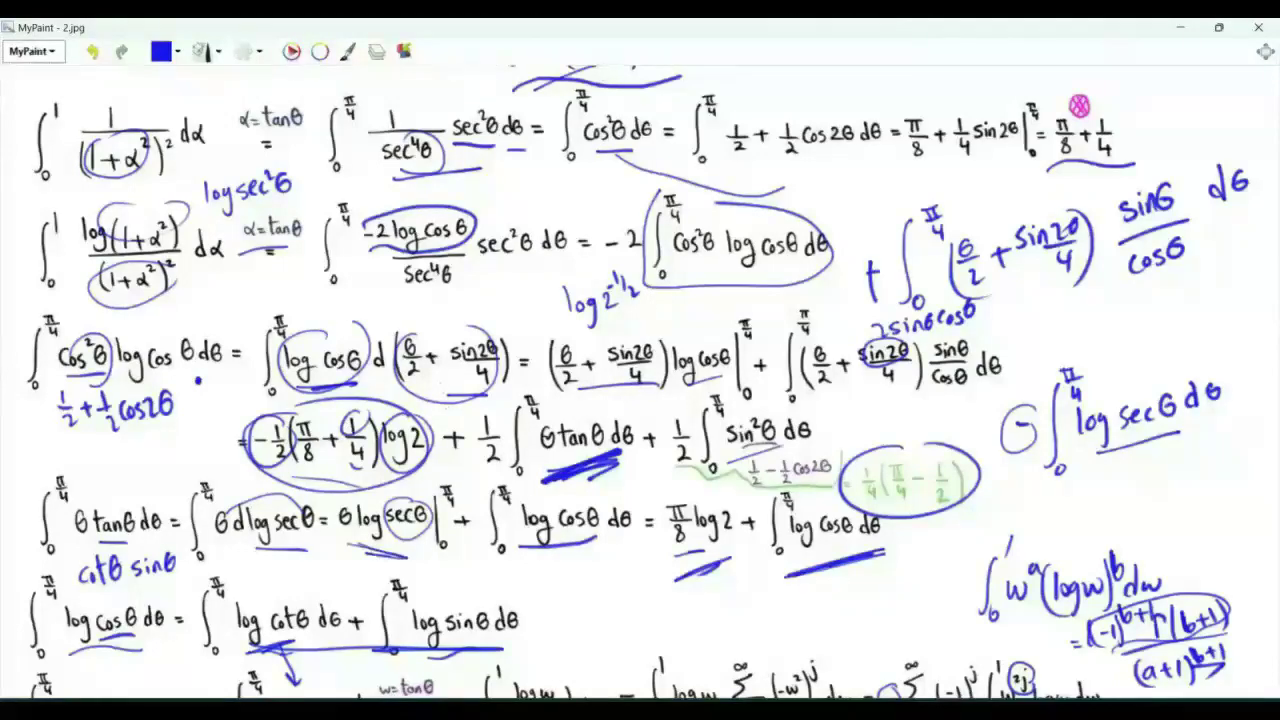
- Underline the final cos²θ log cosθ result, circle its π+1 numerator, and put a tick below the denominator 8
scroll(640, 382, down, 6)
drag(843, 639, 1087, 657)
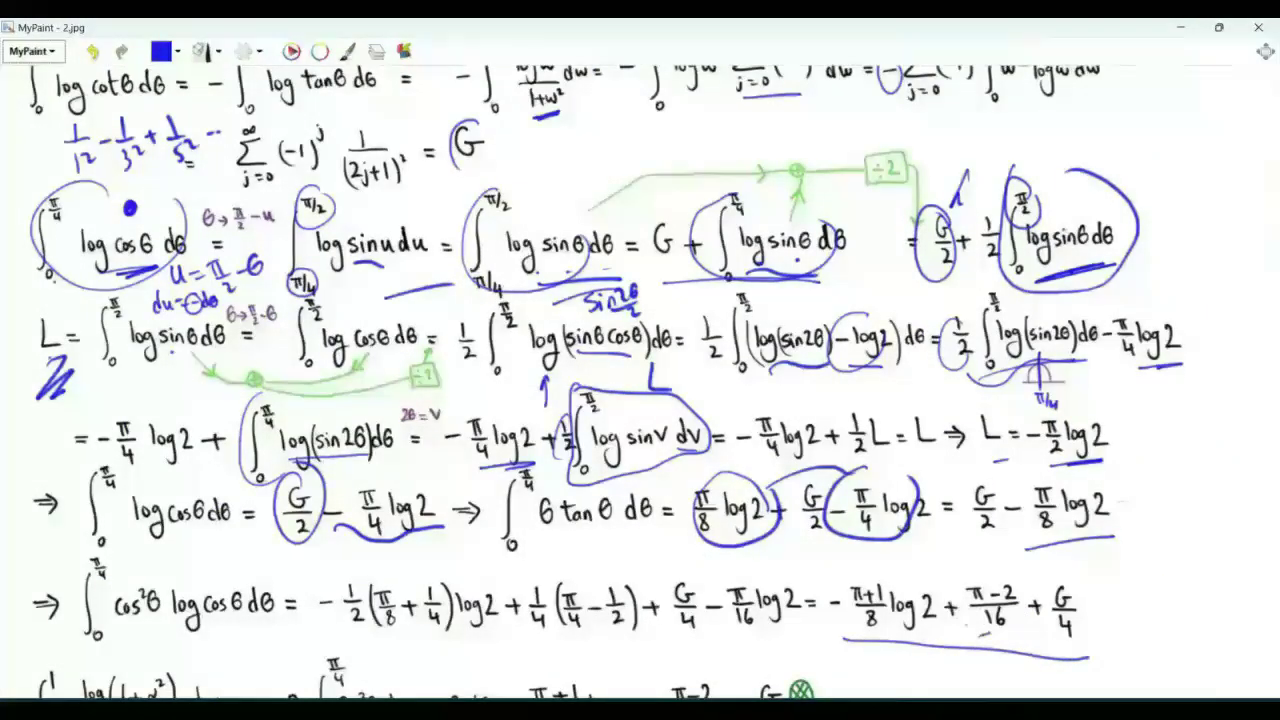
drag(880, 578, 893, 580)
drag(877, 637, 872, 649)
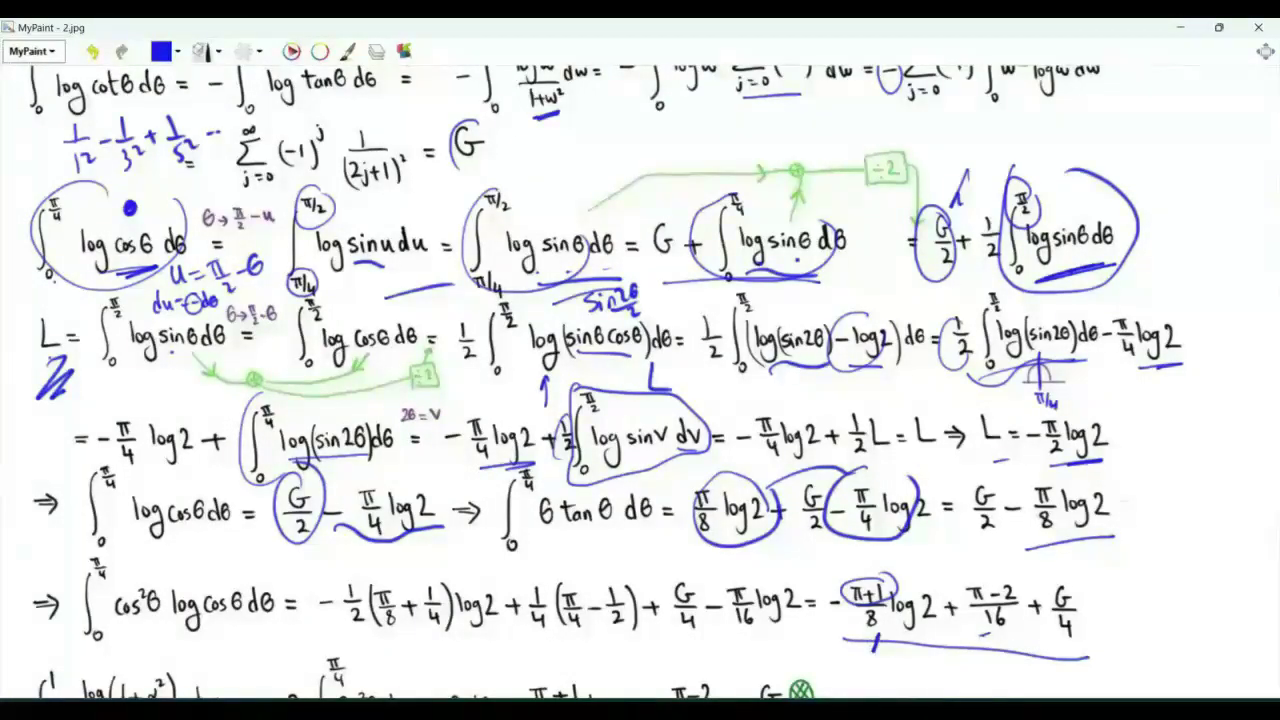
- Underline the closed form of the log(1+α²)/(1+α²)² integral
scroll(640, 384, up, 6)
drag(608, 258, 648, 250)
mouse_move(188, 300)
mouse_down()
mouse_move(44, 212)
mouse_move(200, 288)
mouse_up()
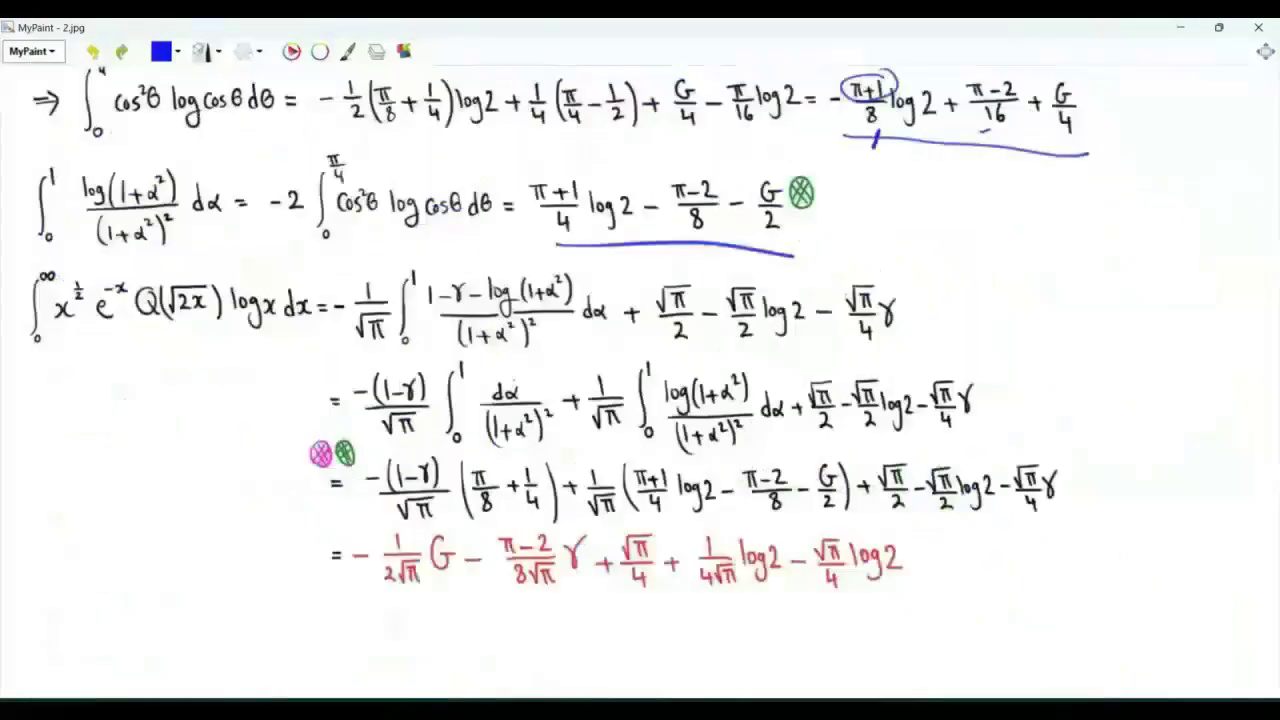
- Circle the dα/(1+α²)² and log(1+α²)/(1+α²)² integrals in the main expression, and underline the final red answer
mouse_move(529, 382)
mouse_down()
mouse_move(449, 432)
mouse_move(530, 376)
mouse_up()
drag(715, 355, 745, 385)
mouse_move(390, 610)
mouse_down()
mouse_move(644, 626)
mouse_move(912, 619)
mouse_up()
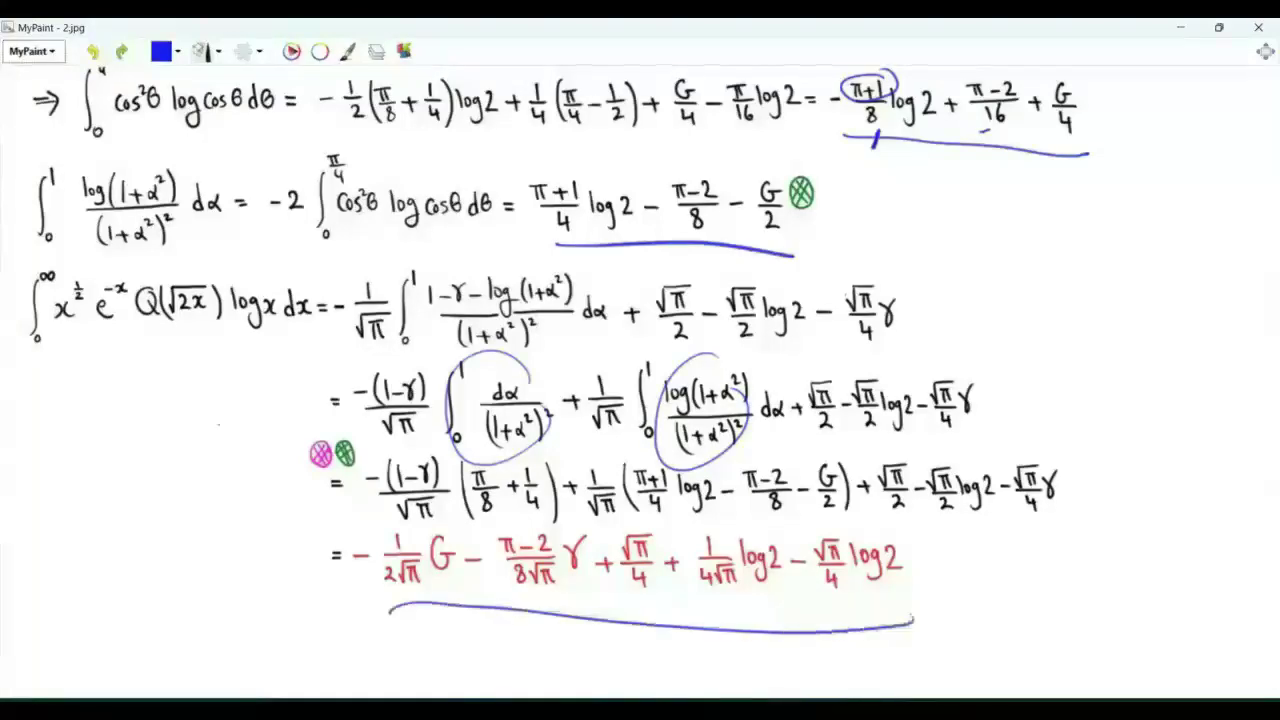